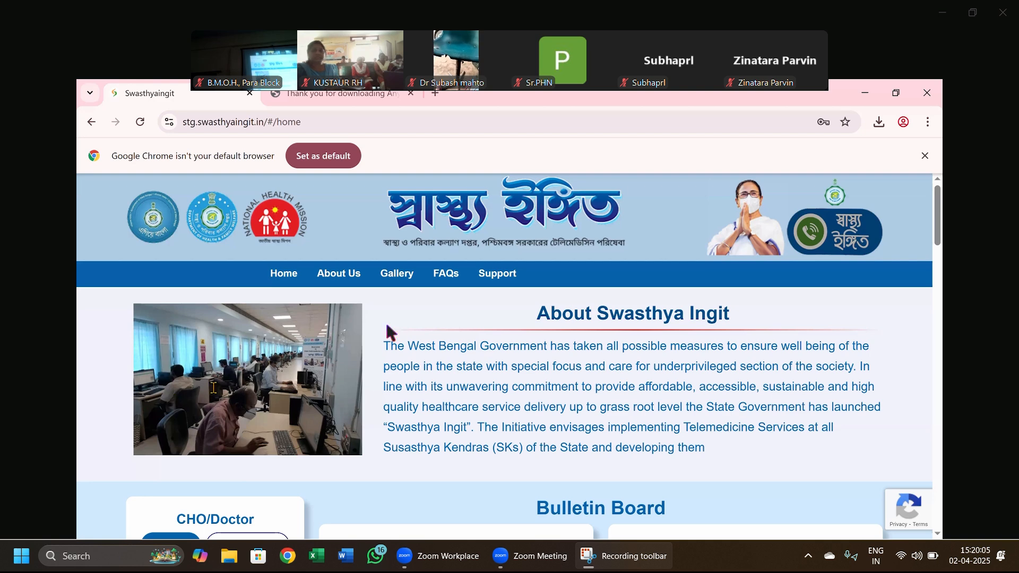
- Show the signed-in account's contact details and open its provider profile page
scroll(223, 472, "down", 3)
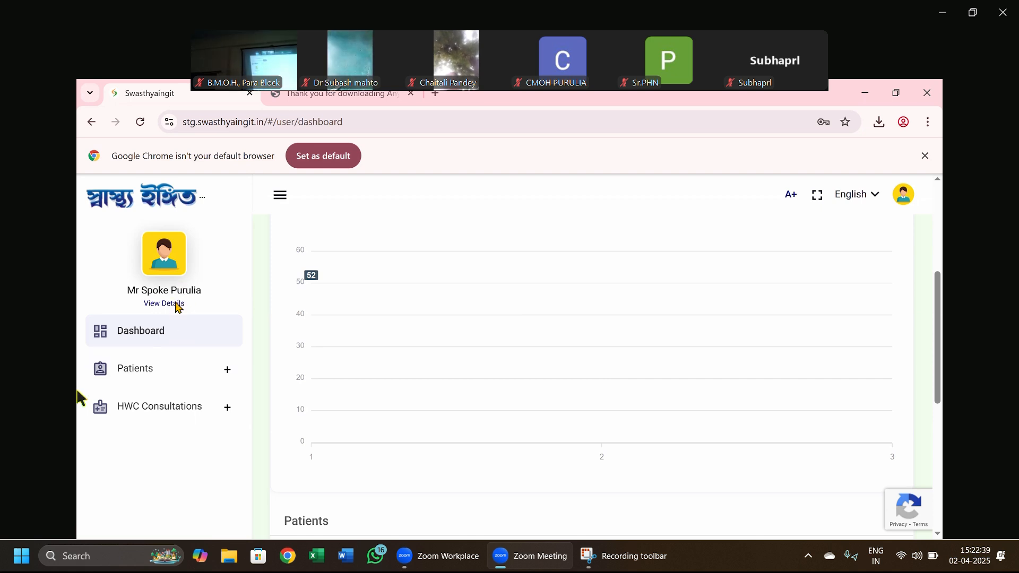
left_click(176, 305)
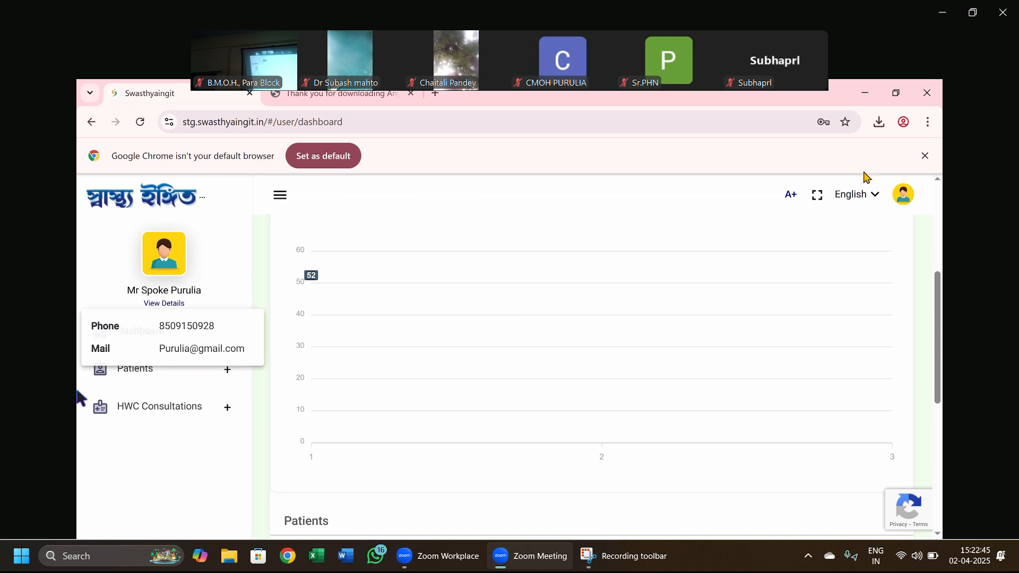
left_click(904, 193)
left_click(849, 241)
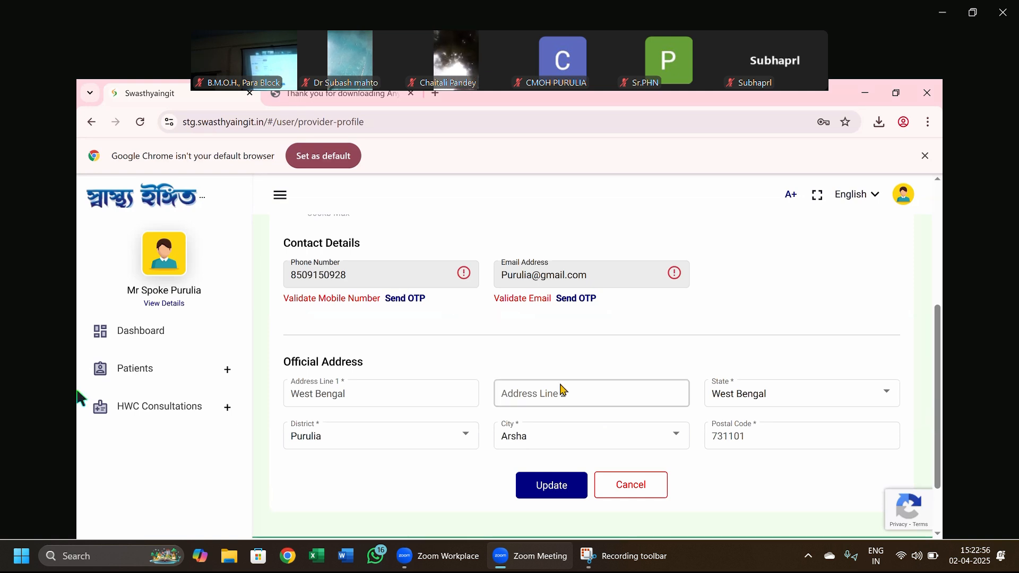
- Review the profile's personal, contact and official address details and leave the page without updating
scroll(561, 392, "down", 2)
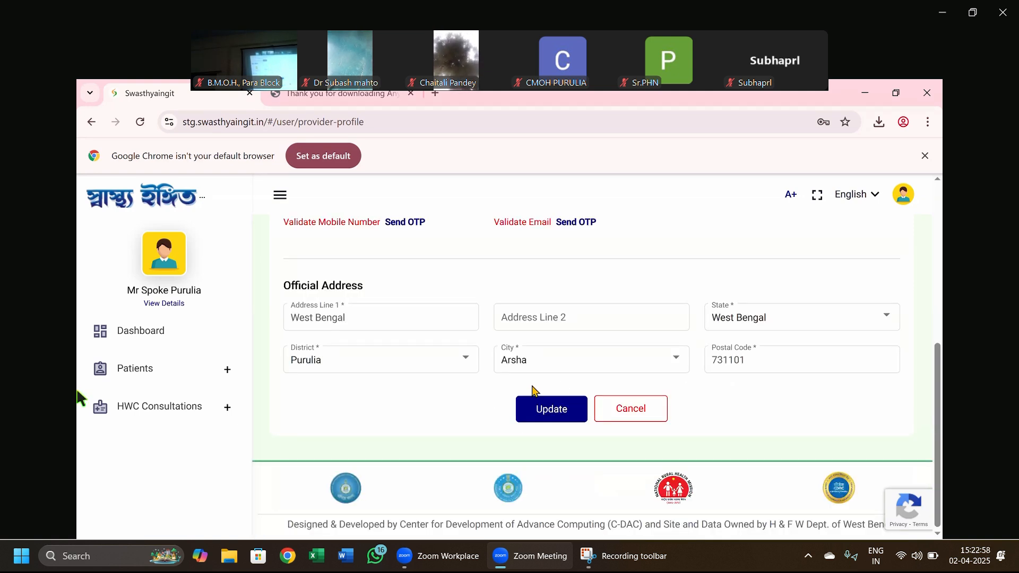
scroll(437, 430, "up", 5)
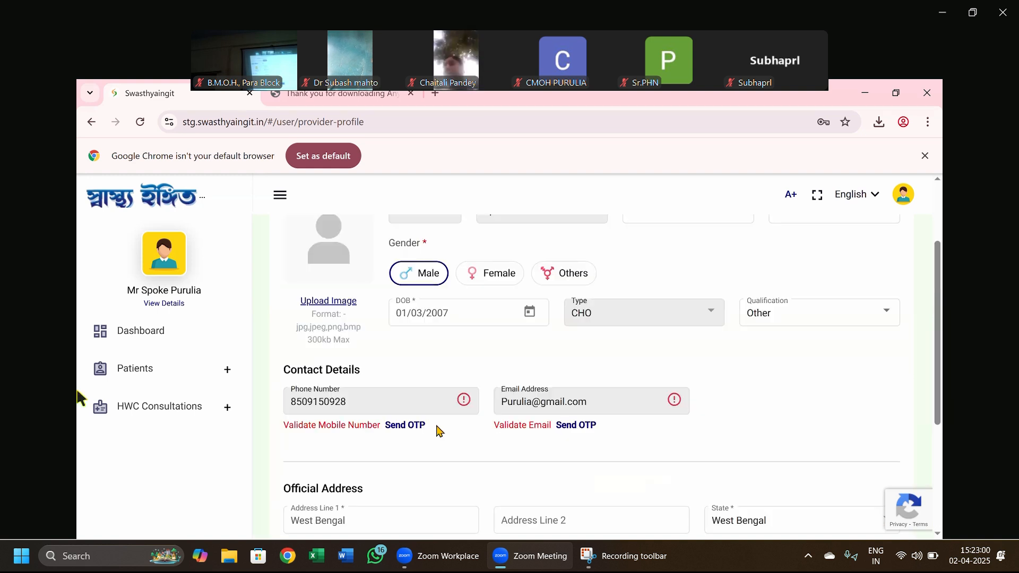
scroll(426, 318, "up", 2)
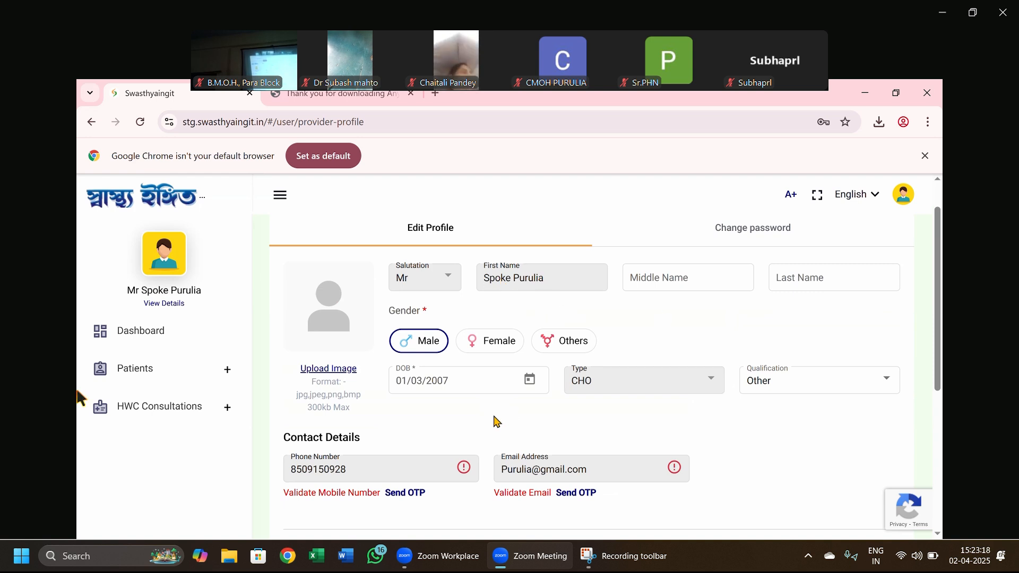
scroll(391, 432, "down", 5)
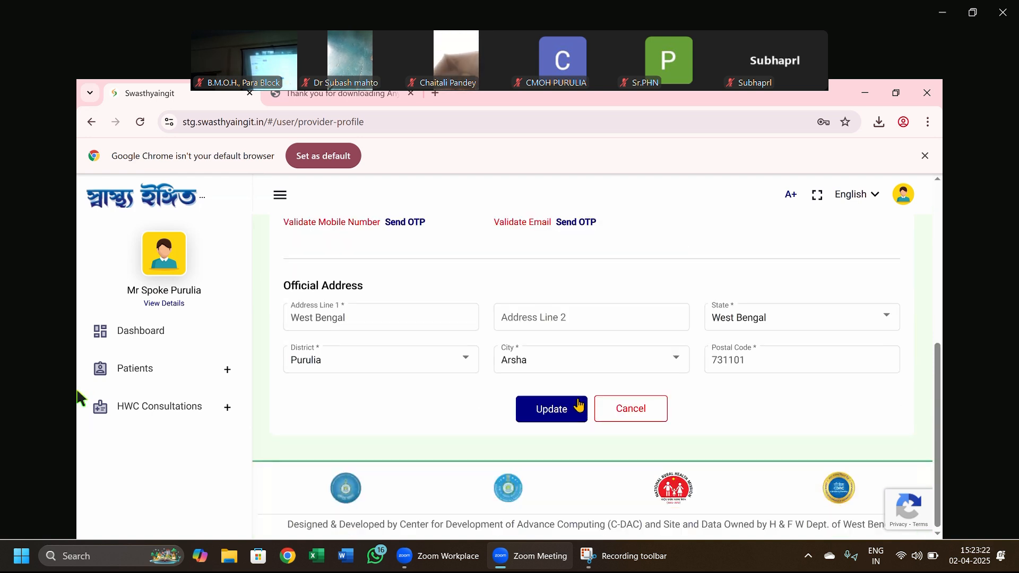
left_click(622, 407)
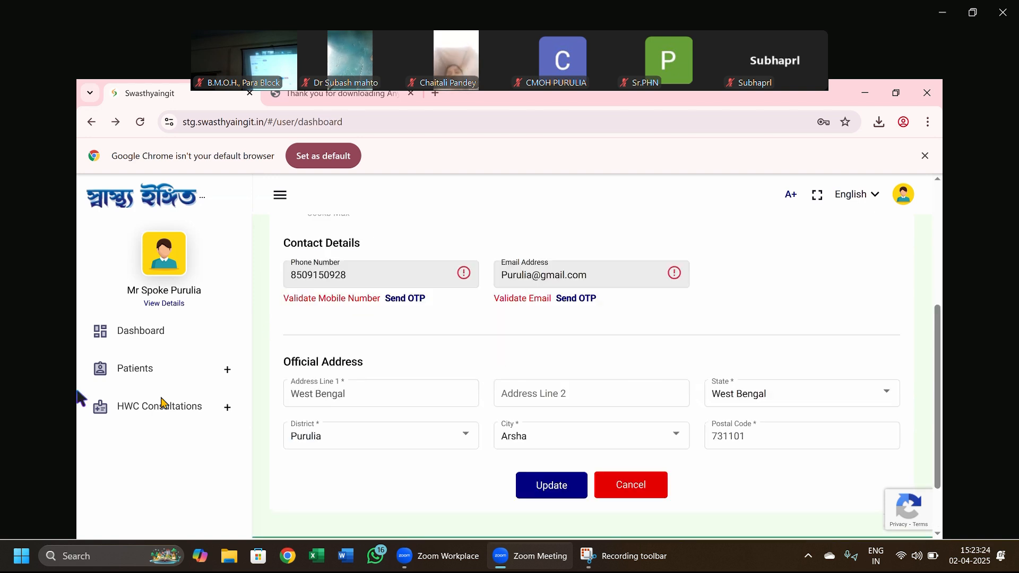
- Start adding a patient without ABHA and look over the basic info and address fields
left_click(147, 374)
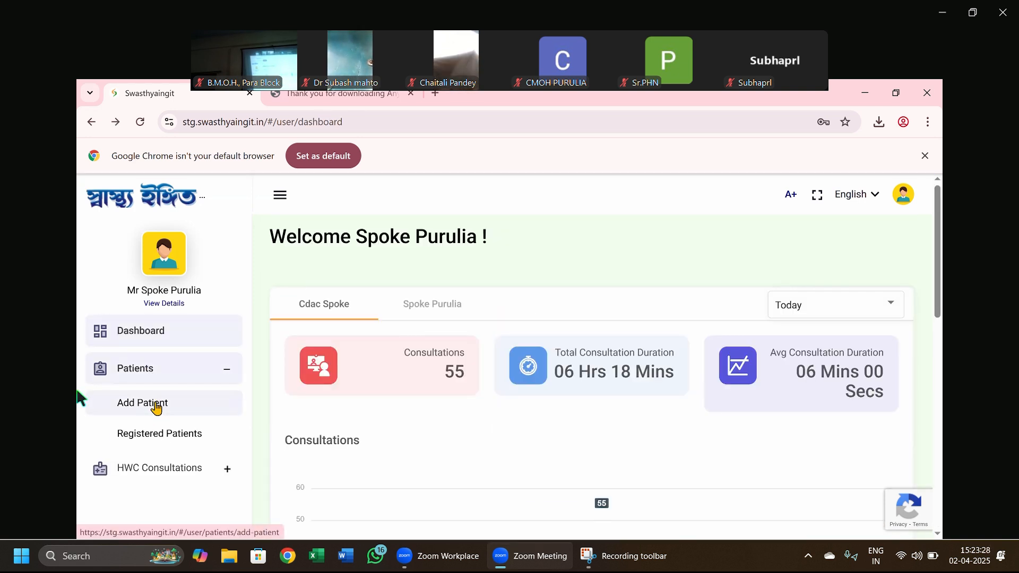
left_click(156, 409)
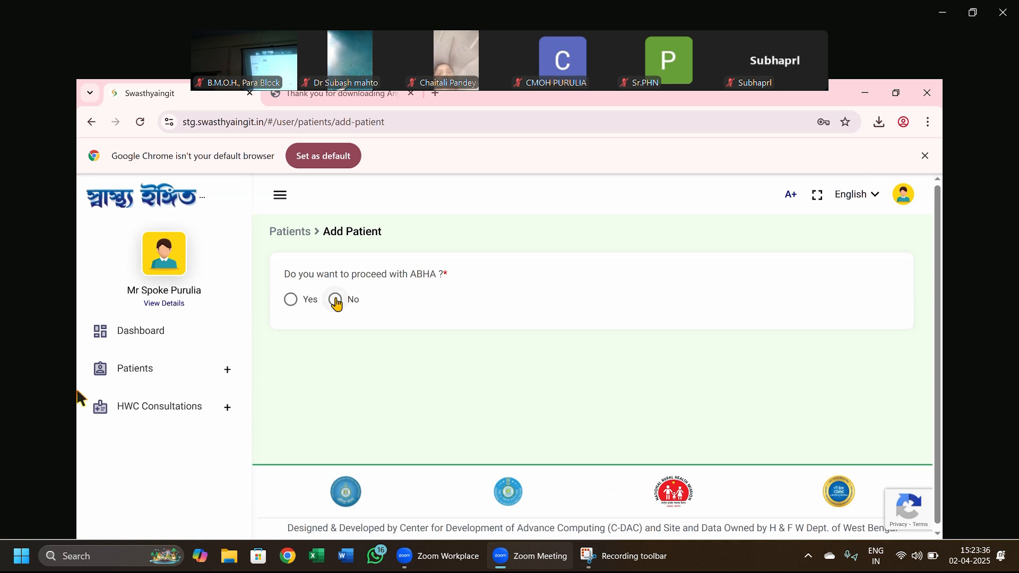
left_click(337, 304)
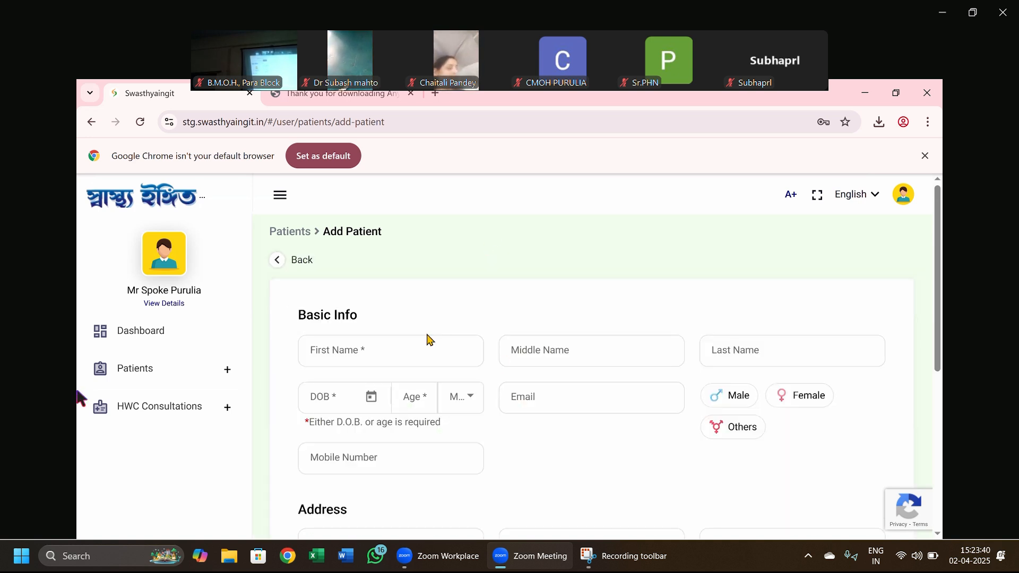
scroll(429, 337, "down", 2)
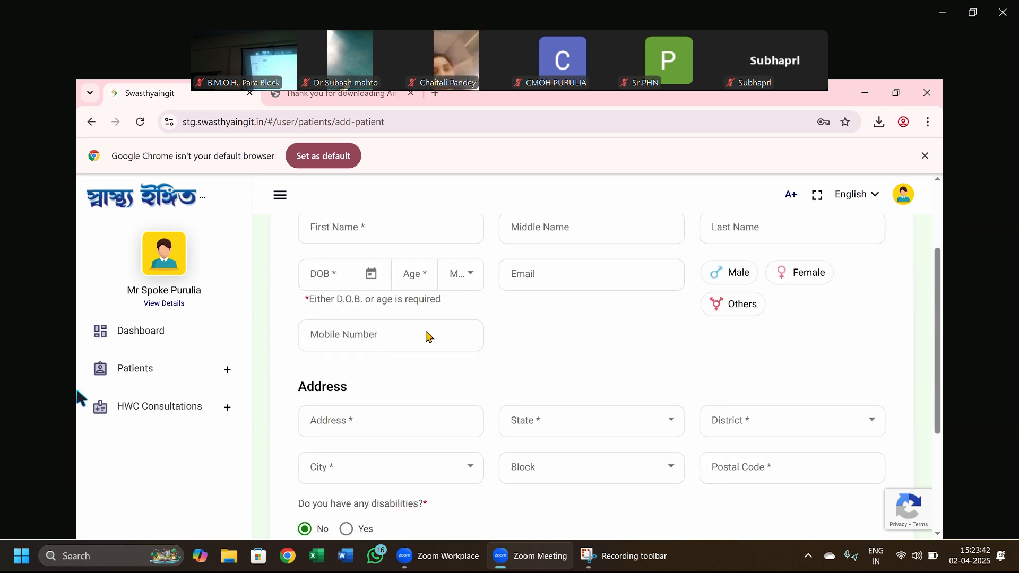
scroll(429, 337, "up", 1)
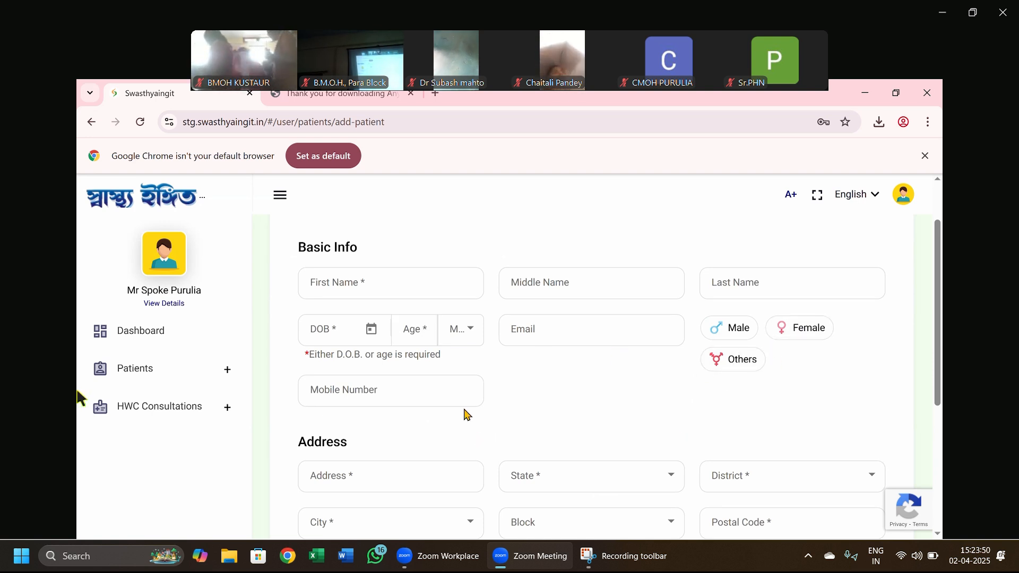
scroll(466, 414, "down", 2)
scroll(466, 415, "down", 2)
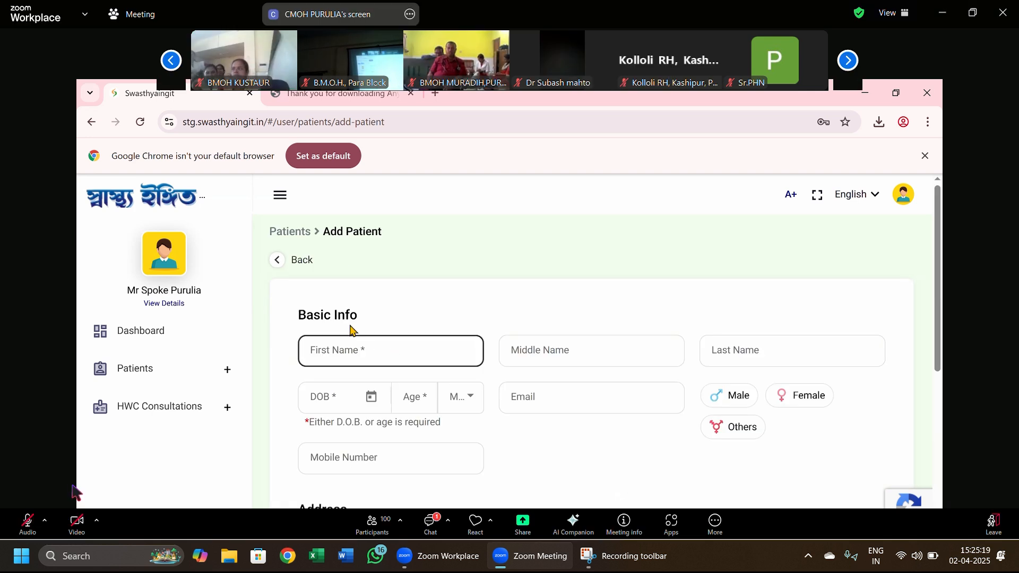
- Switch the meeting's shared screen to full-screen view and minimize the participant video panel
left_click(47, 522)
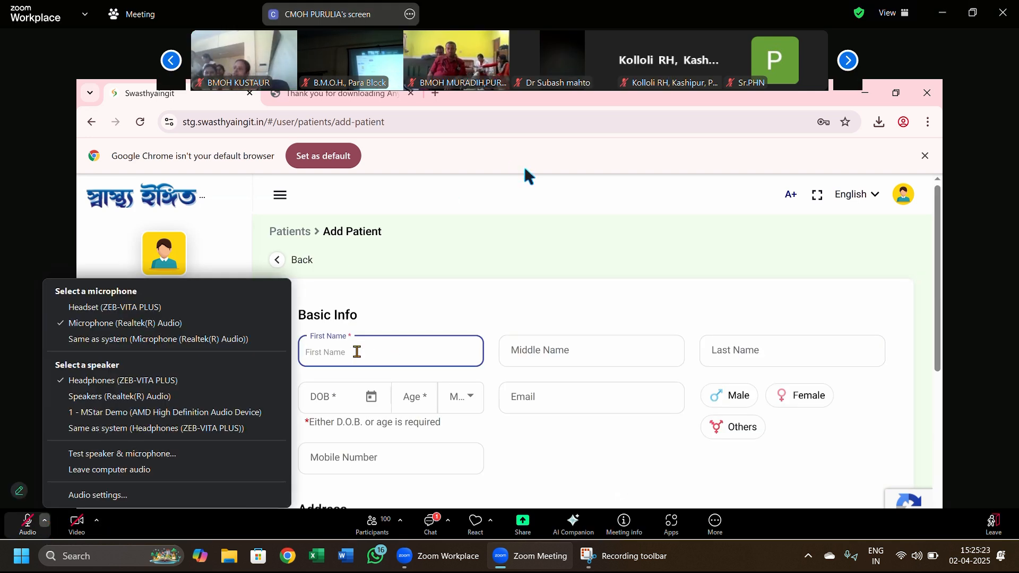
left_click(483, 227)
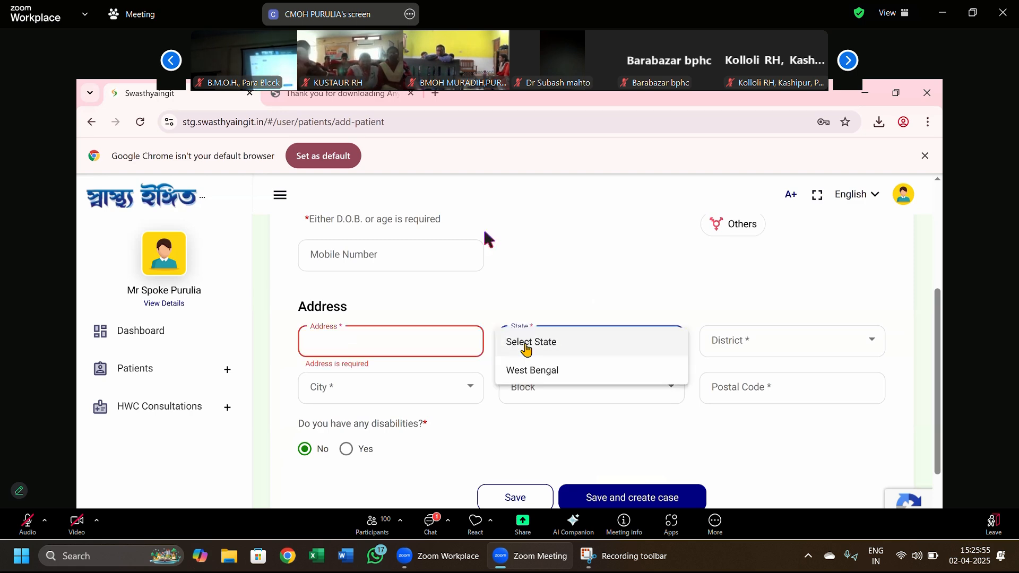
left_click(171, 61)
double_click(172, 68)
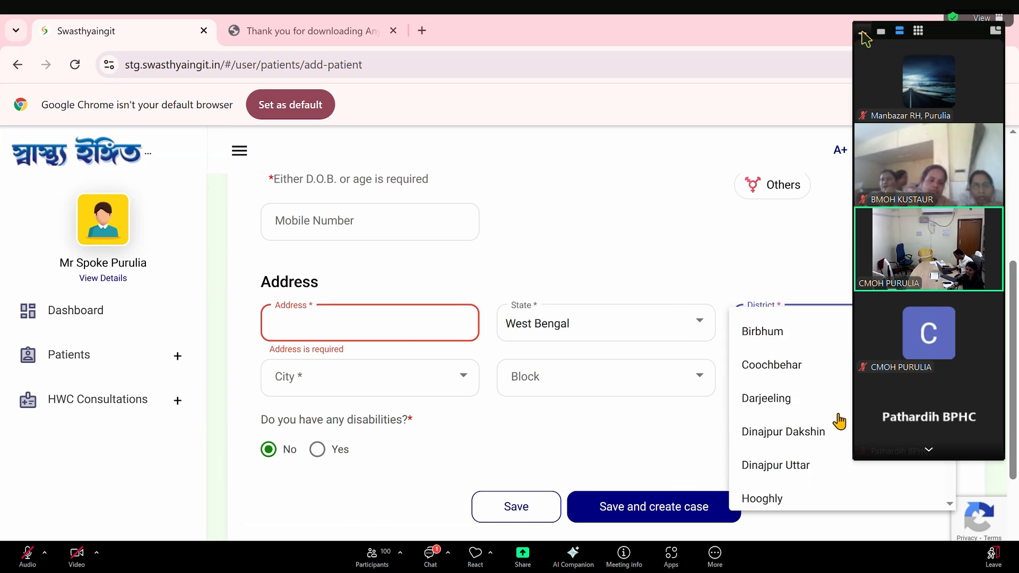
left_click(862, 32)
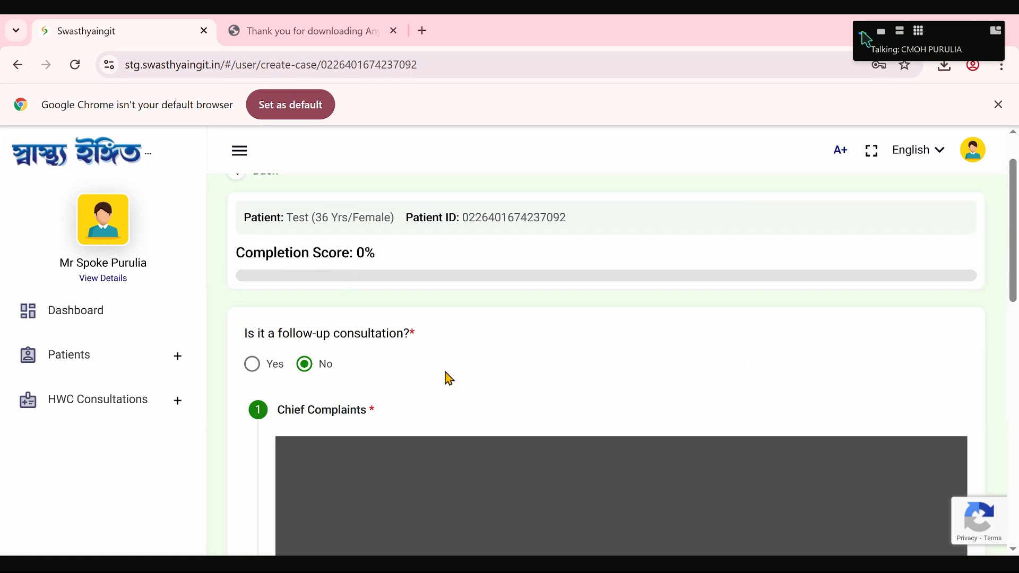
- Look through the chief complaint choices and the remaining sections of the new case form
scroll(449, 378, "down", 5)
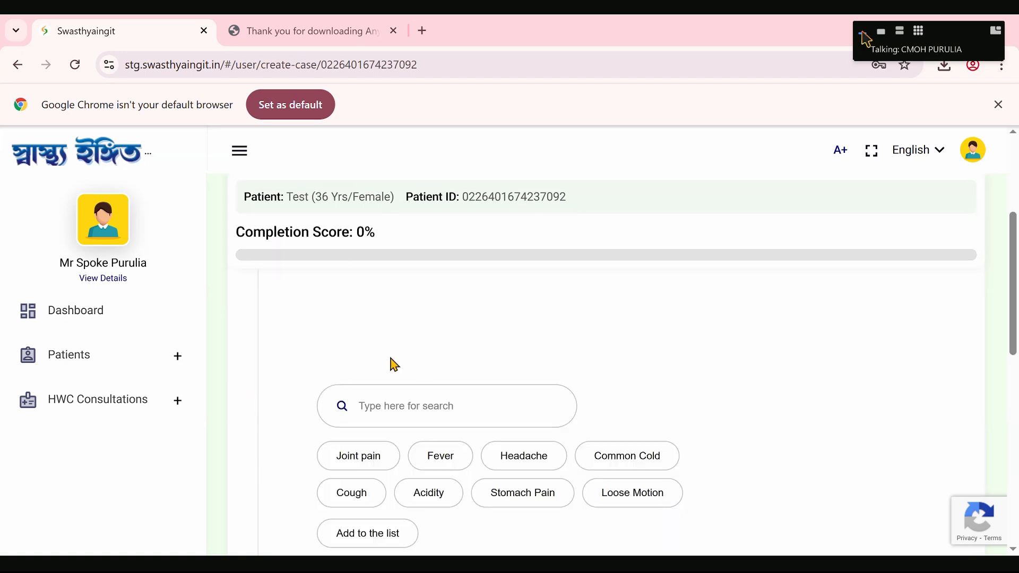
scroll(414, 432, "down", 3)
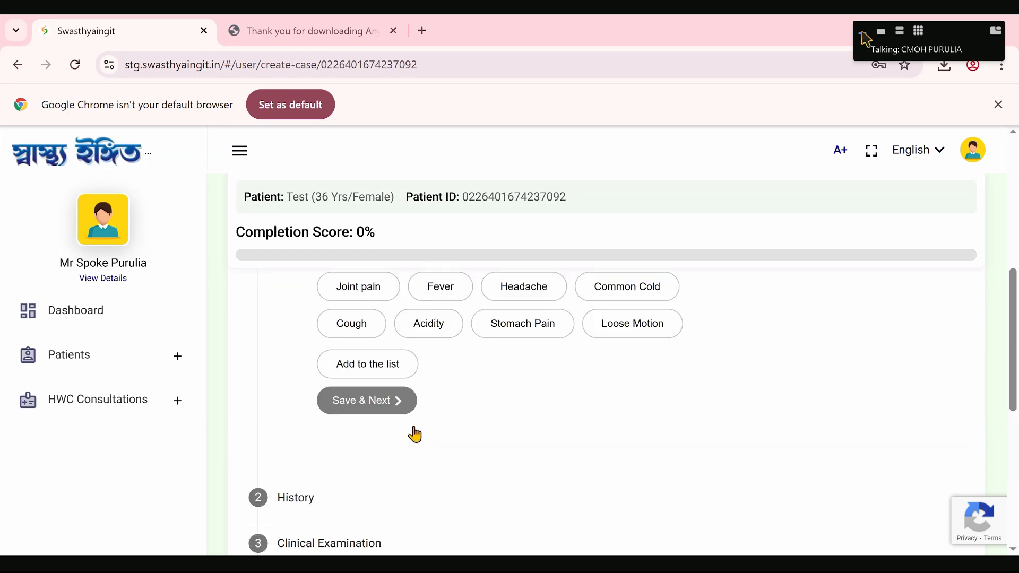
scroll(416, 434, "down", 1)
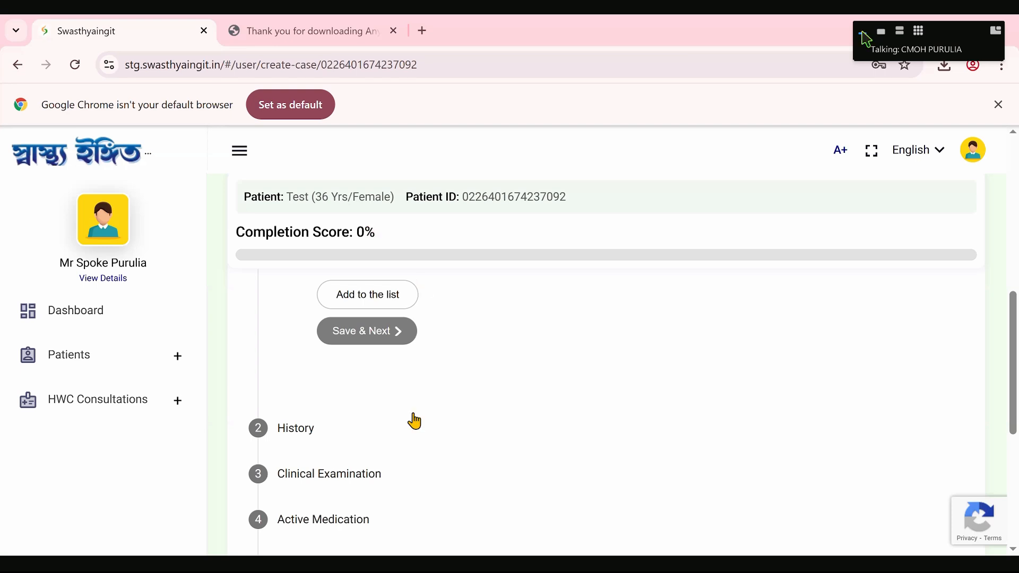
scroll(414, 419, "up", 2)
scroll(345, 242, "up", 5)
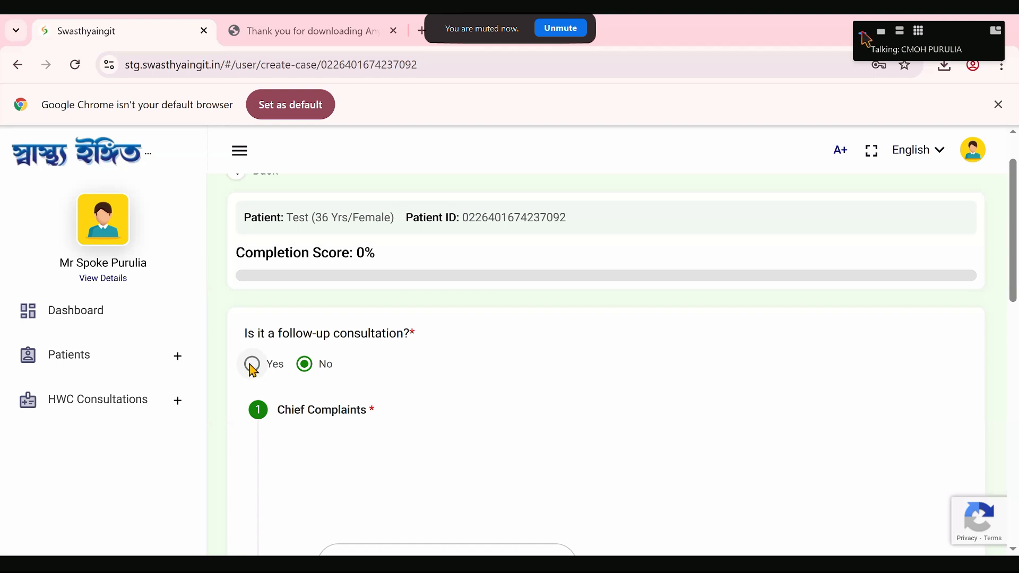
- Mark the case as a follow-up to check its past consultations, and set follow-up back to No
left_click(251, 366)
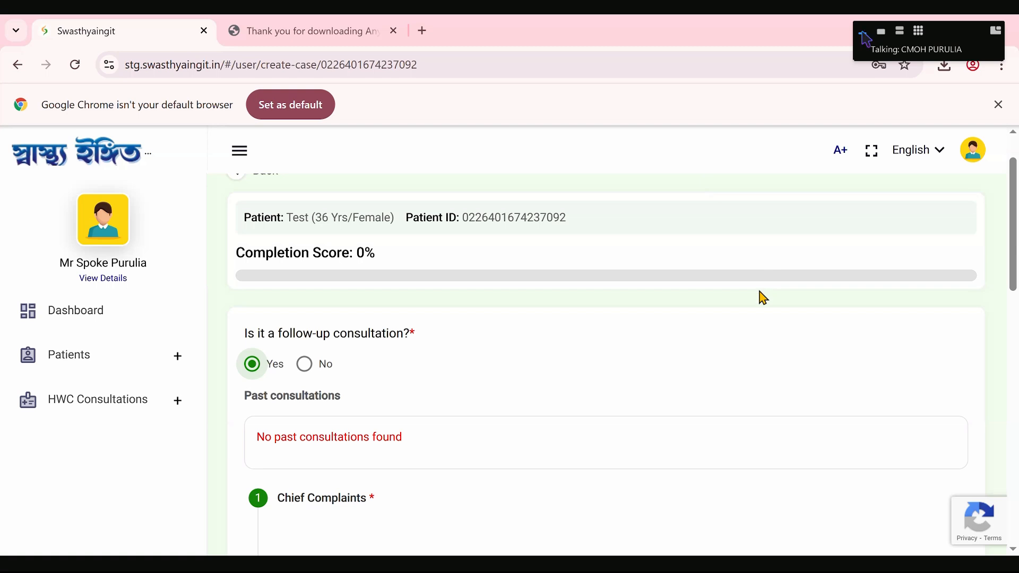
scroll(645, 393, "down", 3)
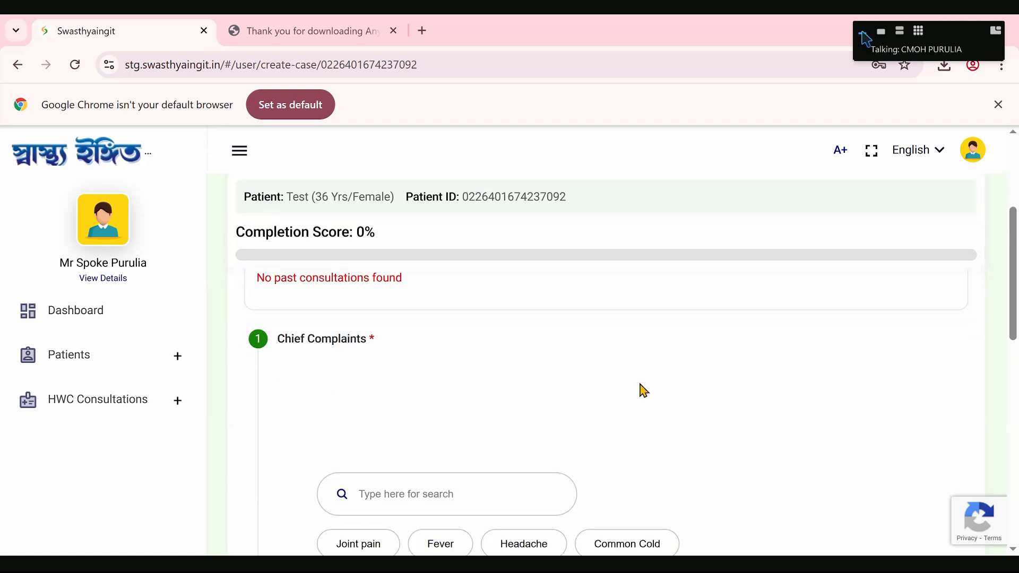
scroll(283, 358, "up", 2)
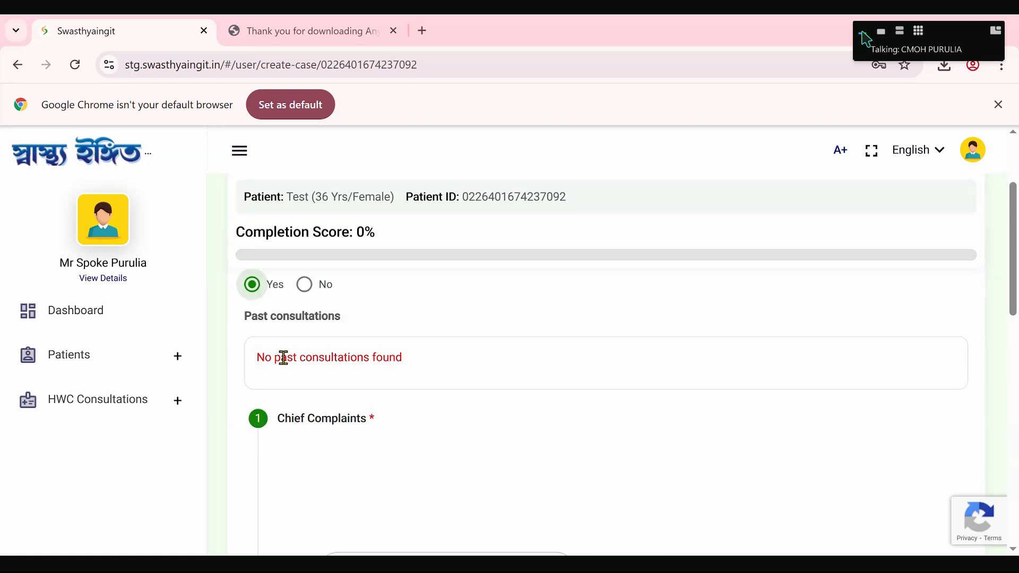
scroll(305, 404, "up", 3)
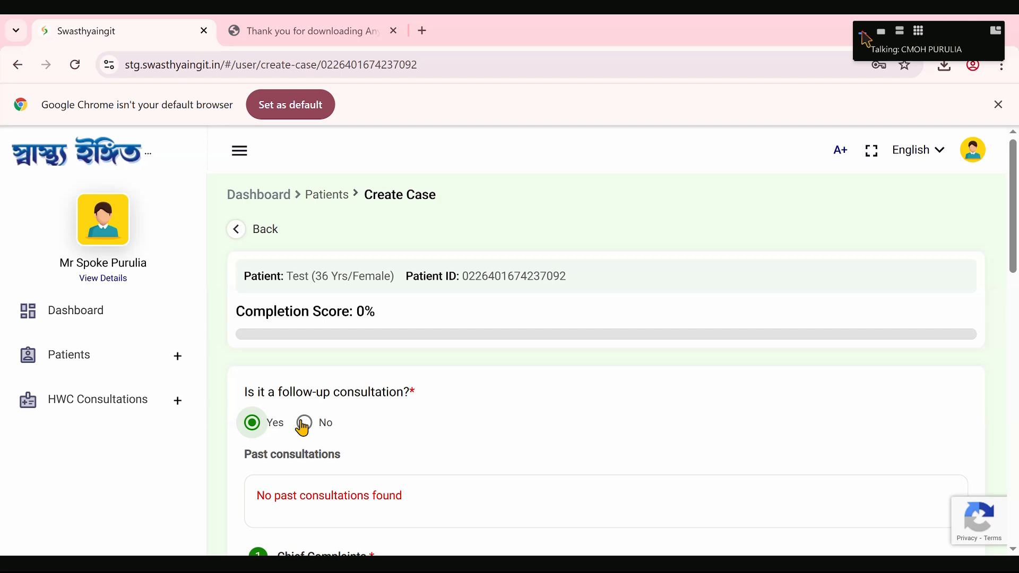
left_click(304, 425)
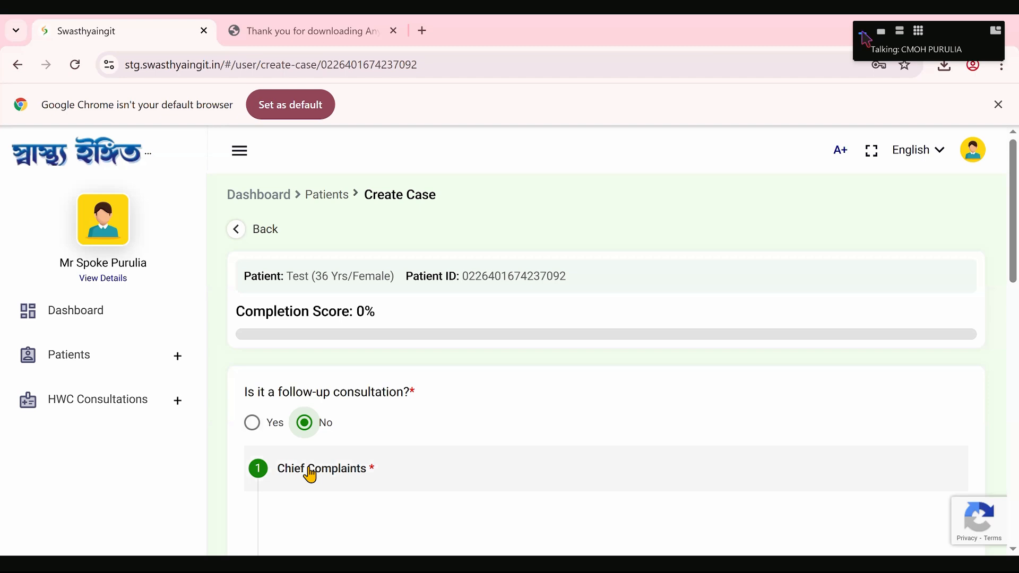
- Record Fever as the chief complaint, save it, and view the fever duration options
scroll(298, 460, "down", 3)
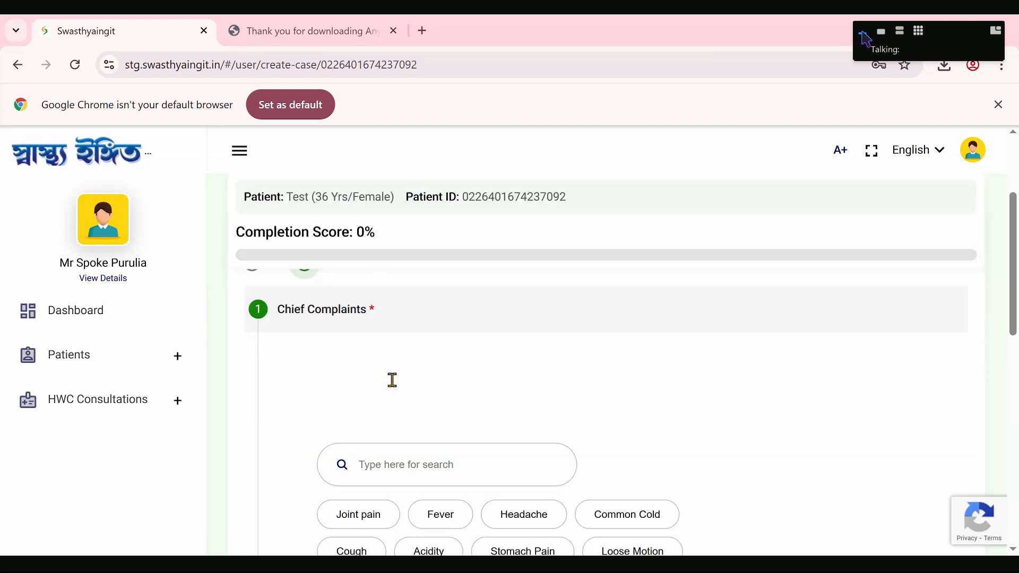
scroll(393, 380, "down", 2)
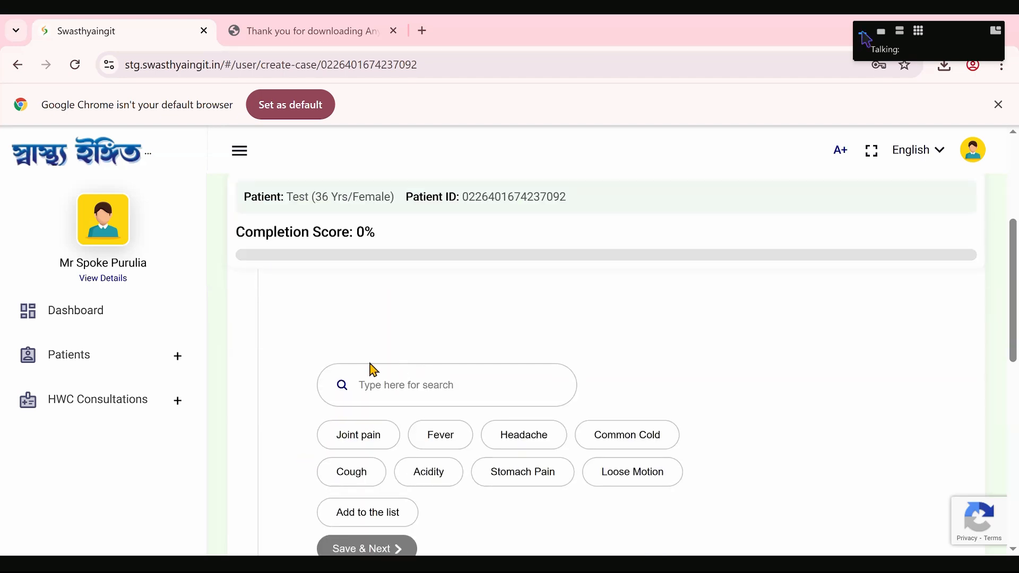
scroll(340, 403, "up", 3)
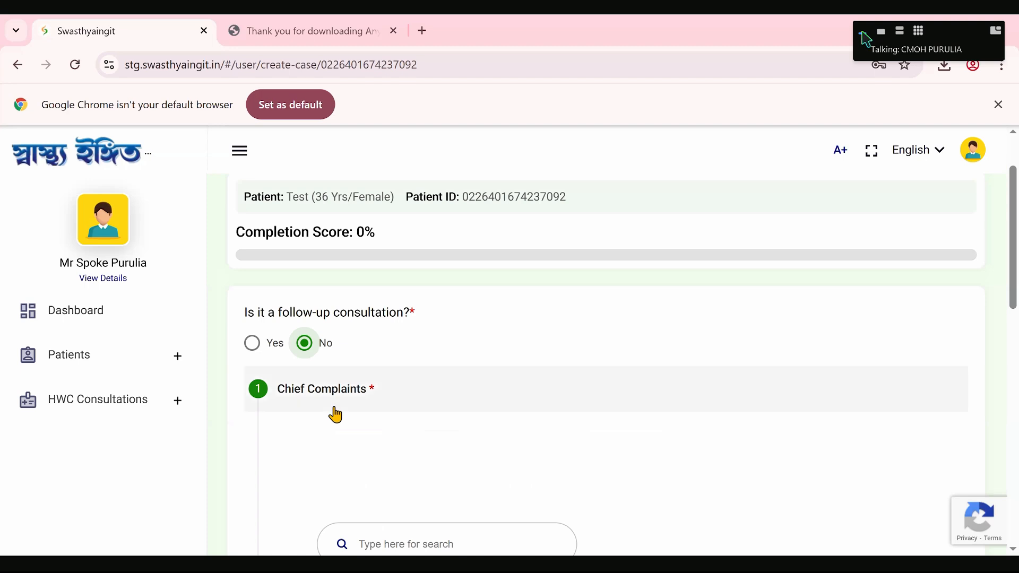
scroll(395, 464, "down", 5)
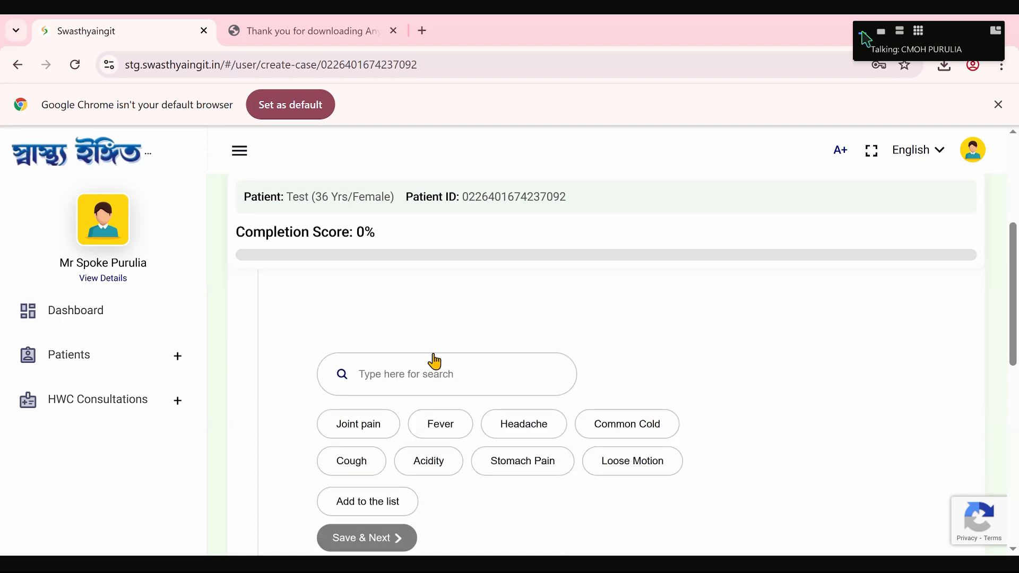
left_click(435, 362)
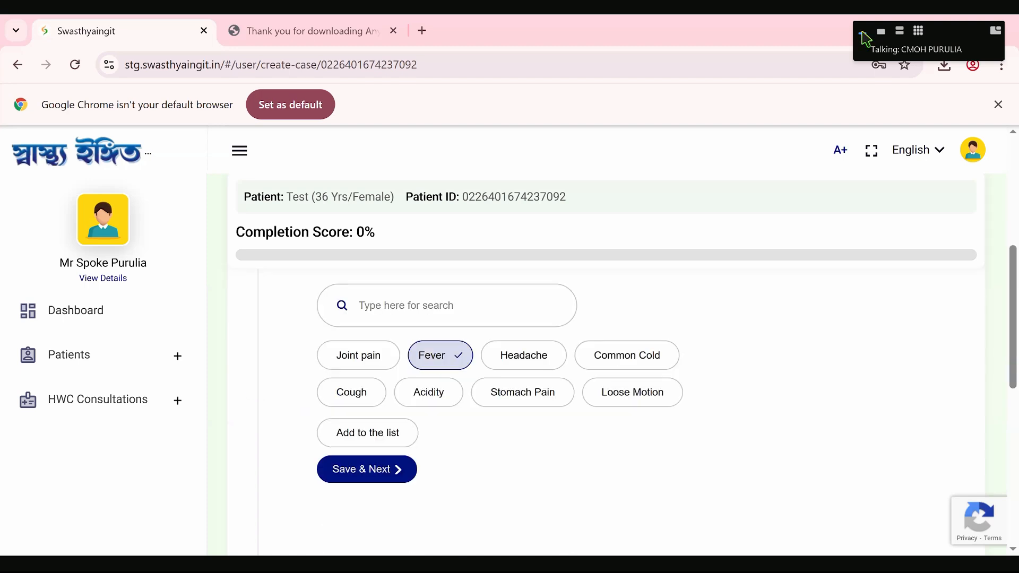
left_click(363, 473)
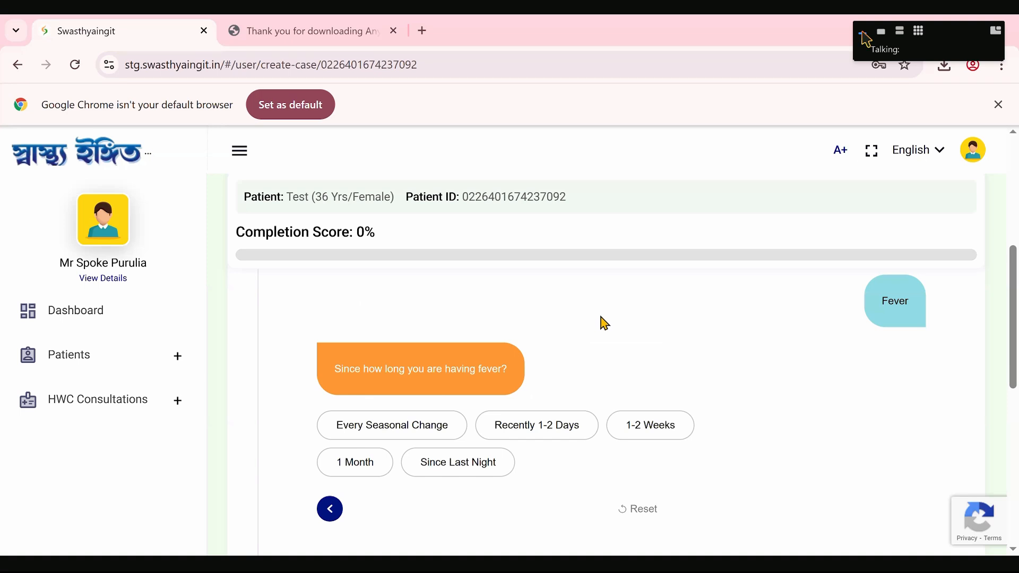
scroll(578, 360, "down", 2)
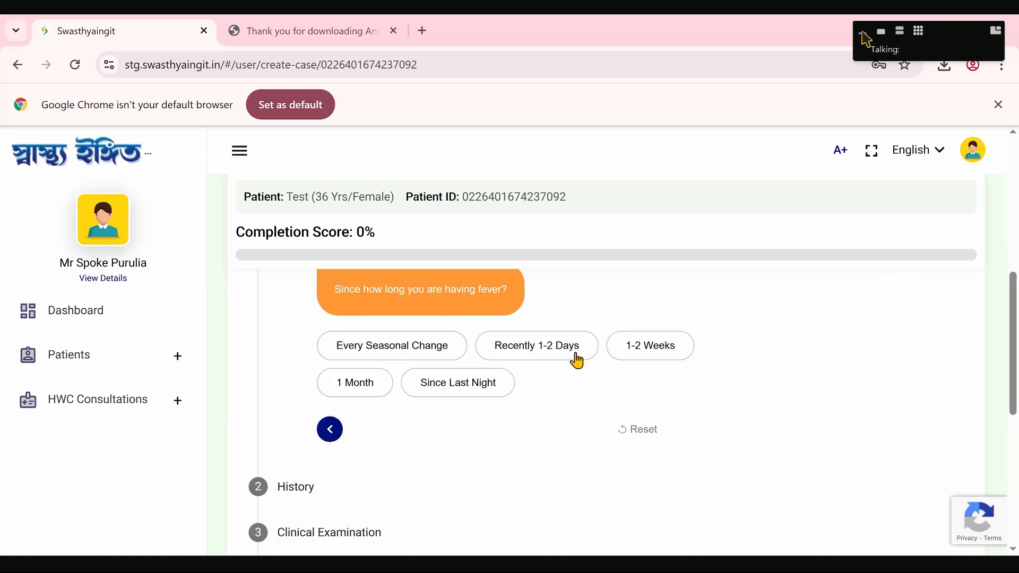
scroll(576, 359, "down", 2)
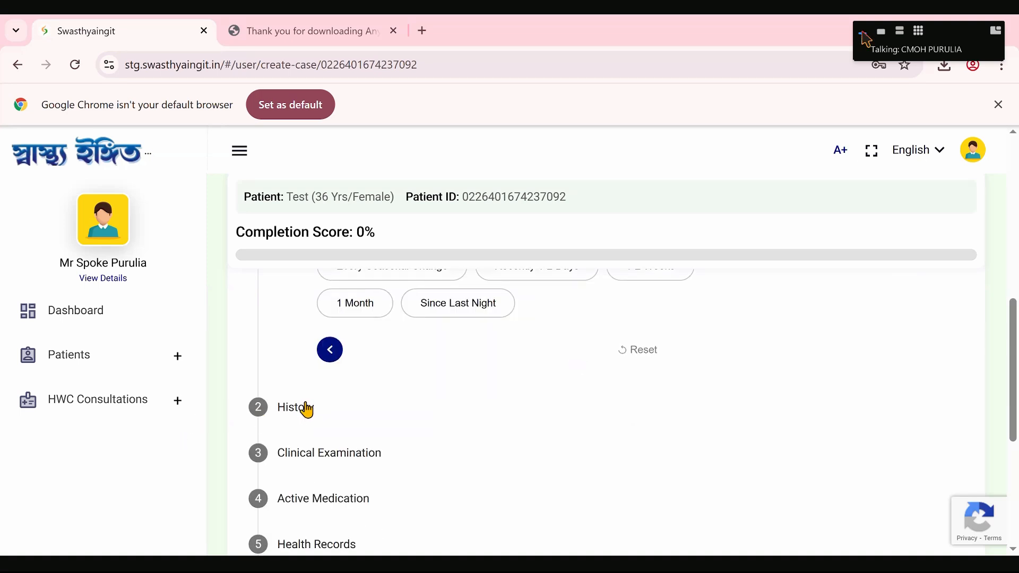
- Look through the History, Clinical Examination and Active Medication sections of the case form
left_click(280, 410)
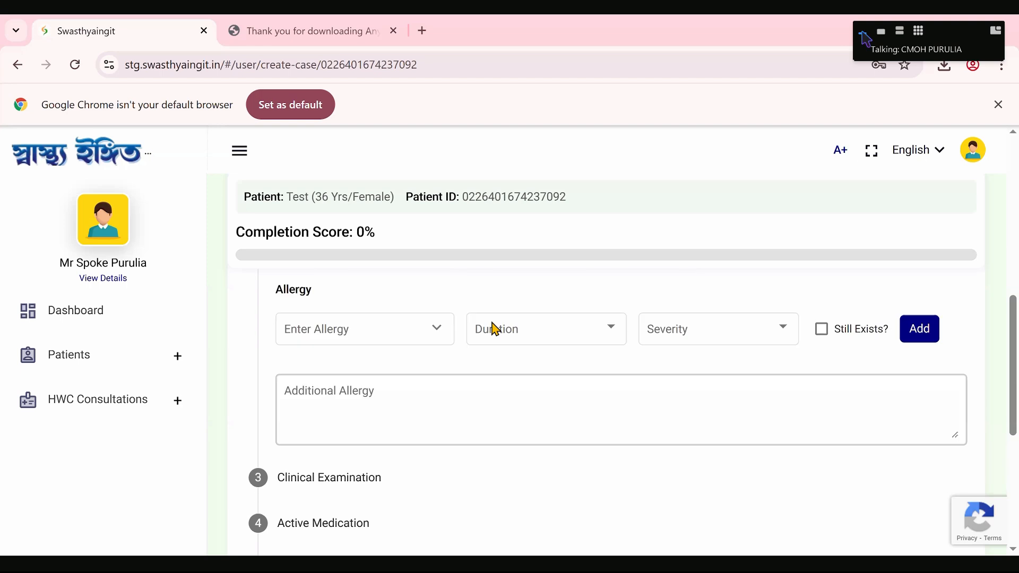
scroll(473, 441, "down", 4)
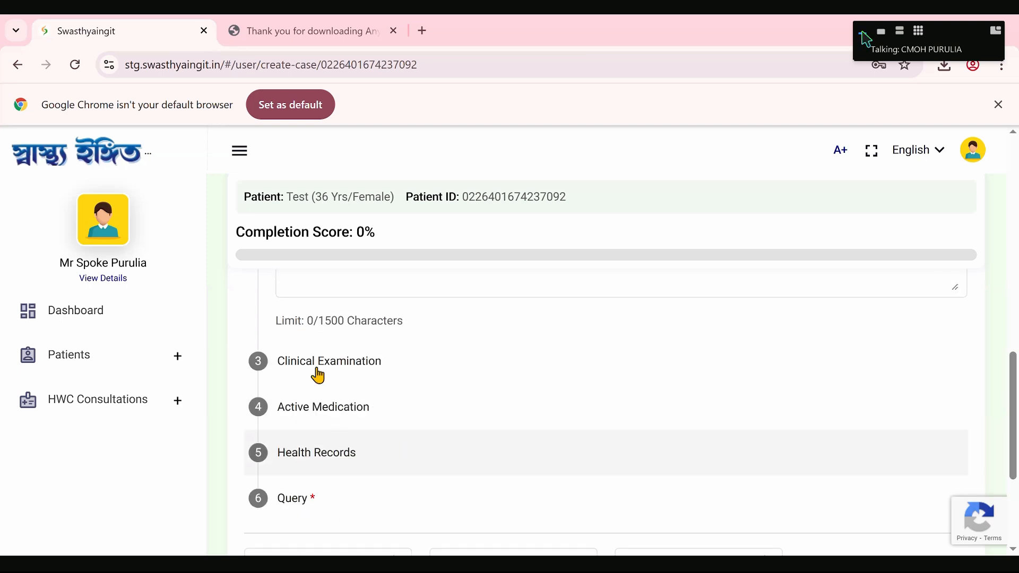
left_click(319, 363)
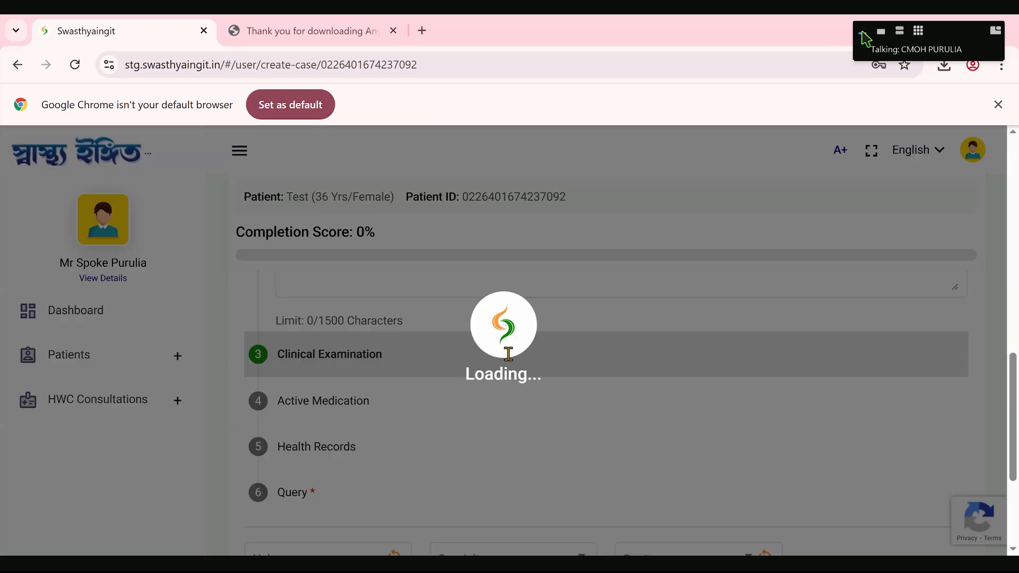
scroll(466, 423, "up", 3)
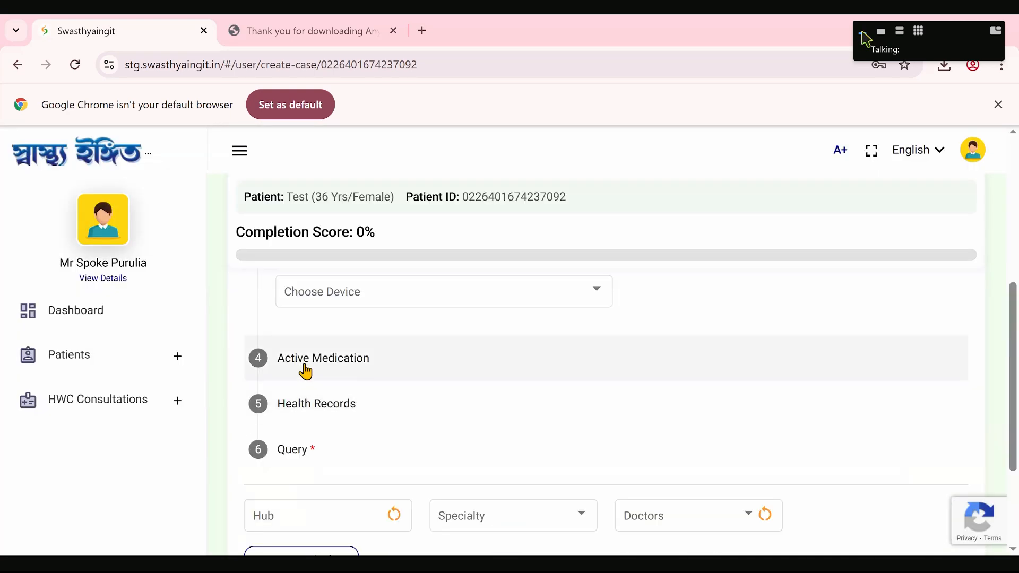
left_click(306, 371)
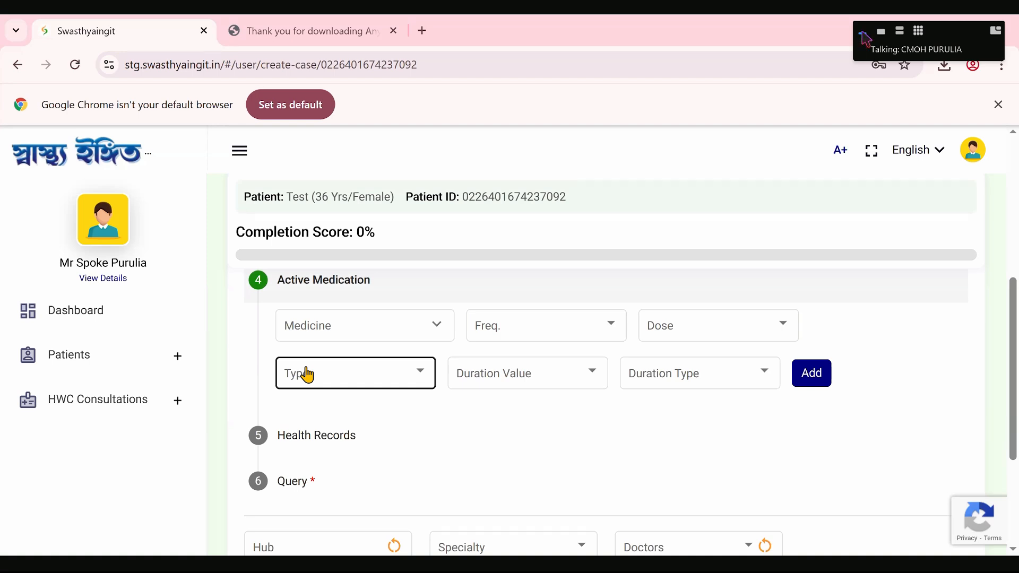
left_click(323, 333)
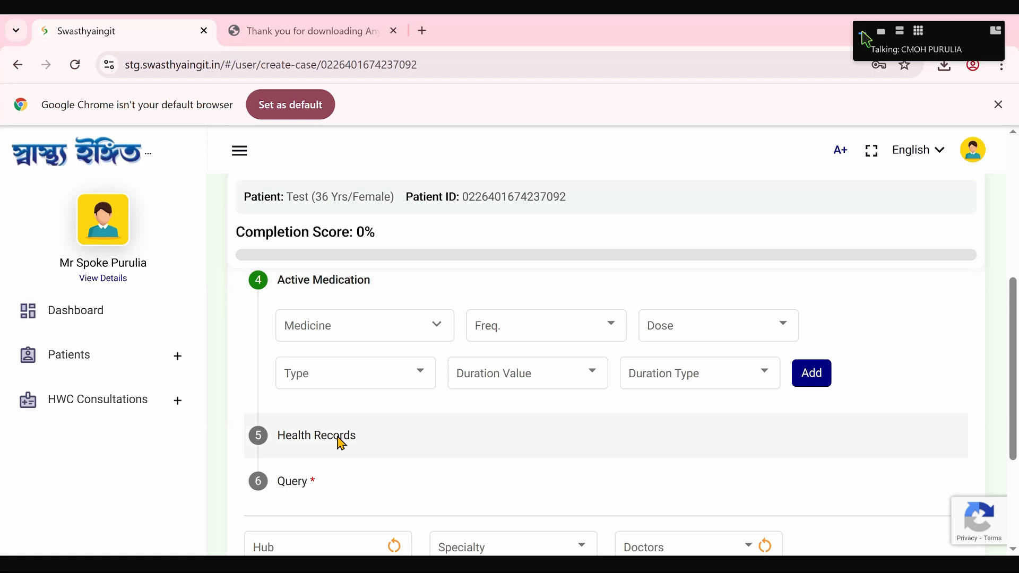
- Set the health record format to Document and its type to Prescription
left_click(338, 441)
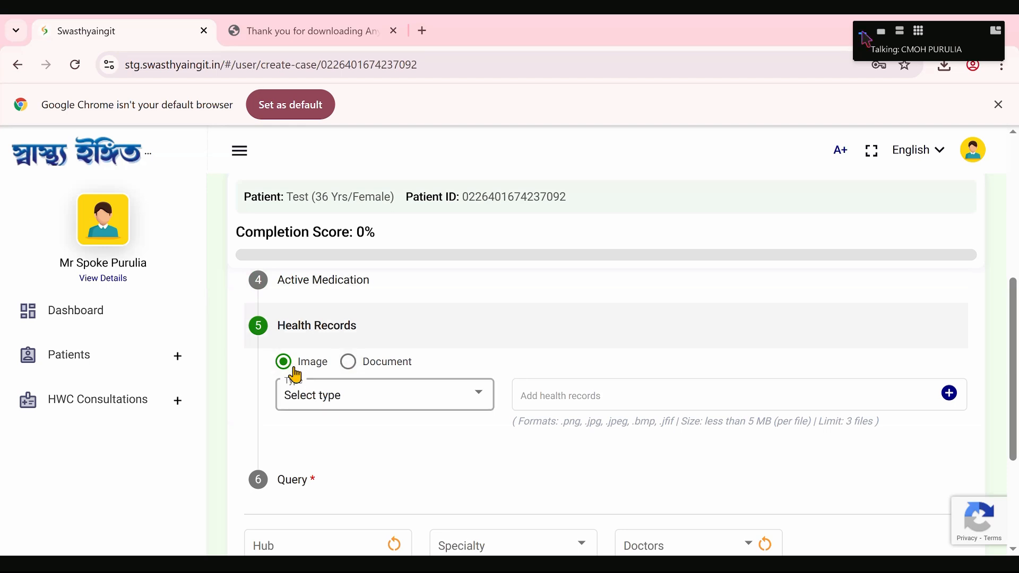
left_click(354, 369)
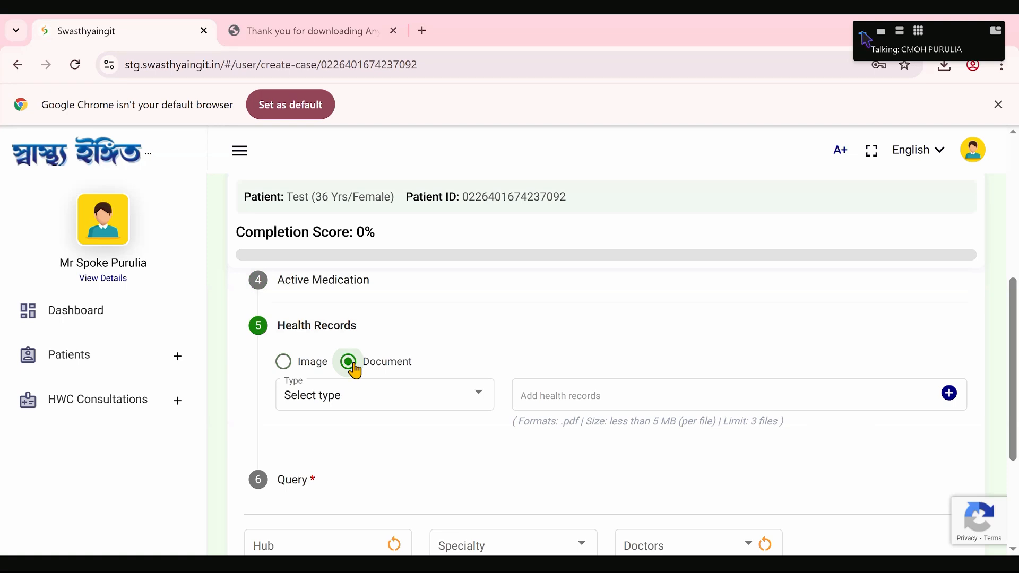
left_click(463, 403)
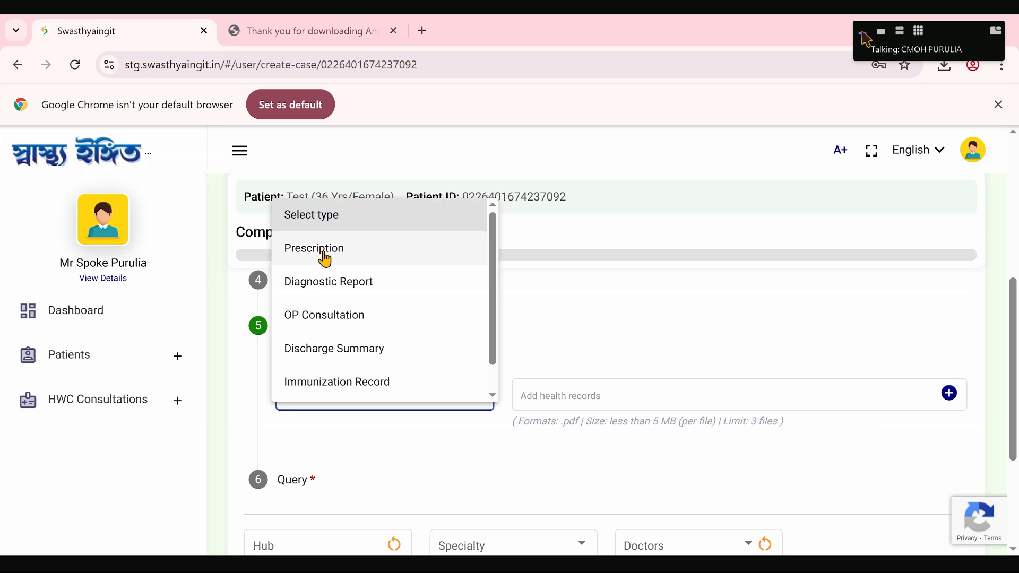
left_click(328, 259)
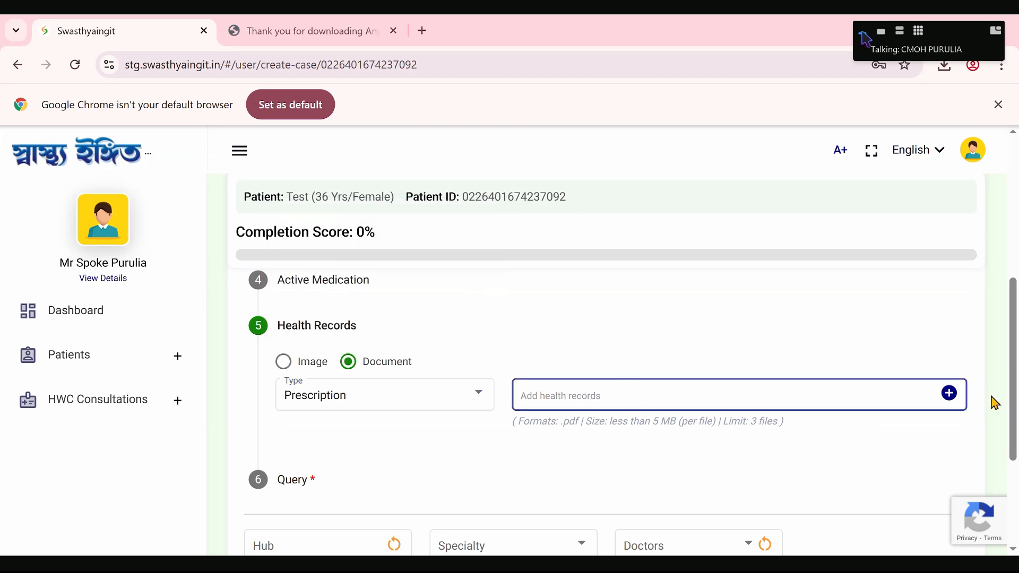
- Try to attach the PDF Operational FAQ of Referral System_0.2 from the Downloads folder as the prescription
left_click(948, 392)
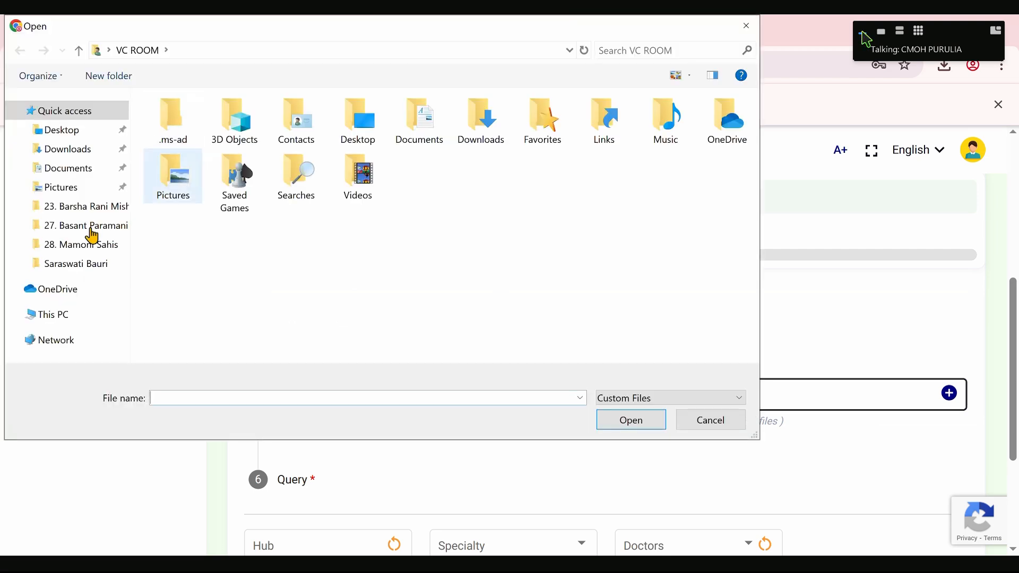
left_click(183, 184)
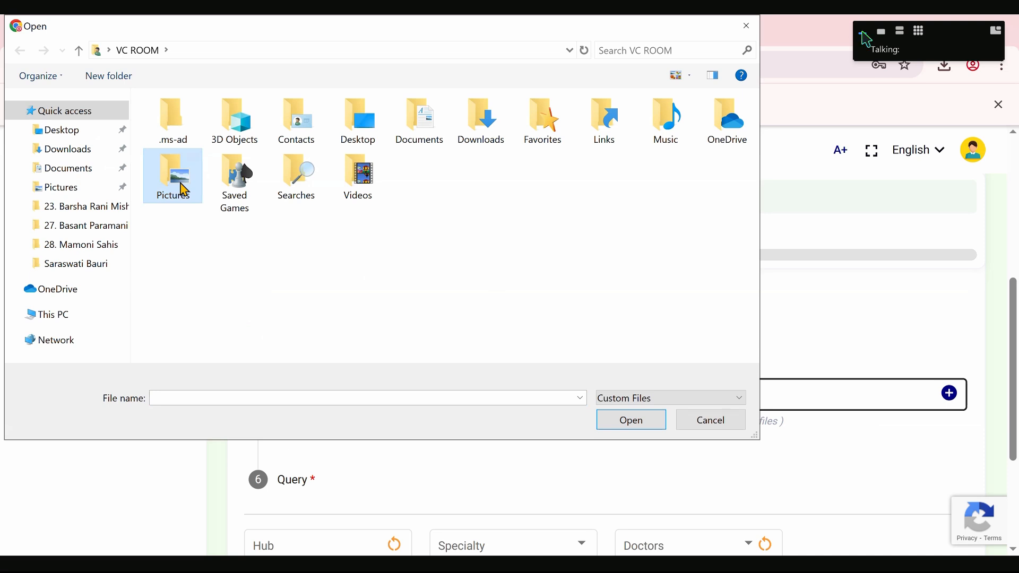
double_click(180, 183)
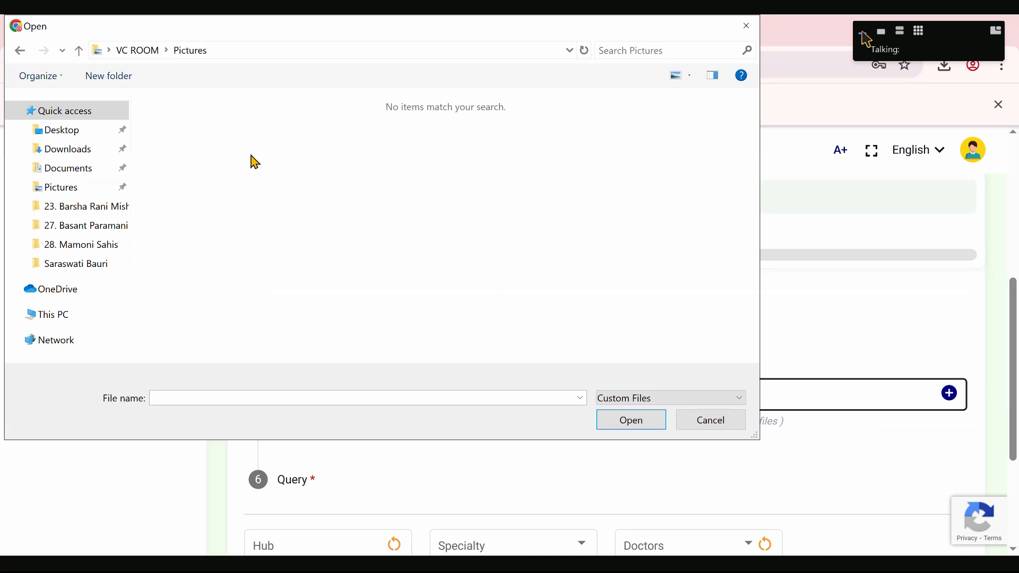
left_click(64, 171)
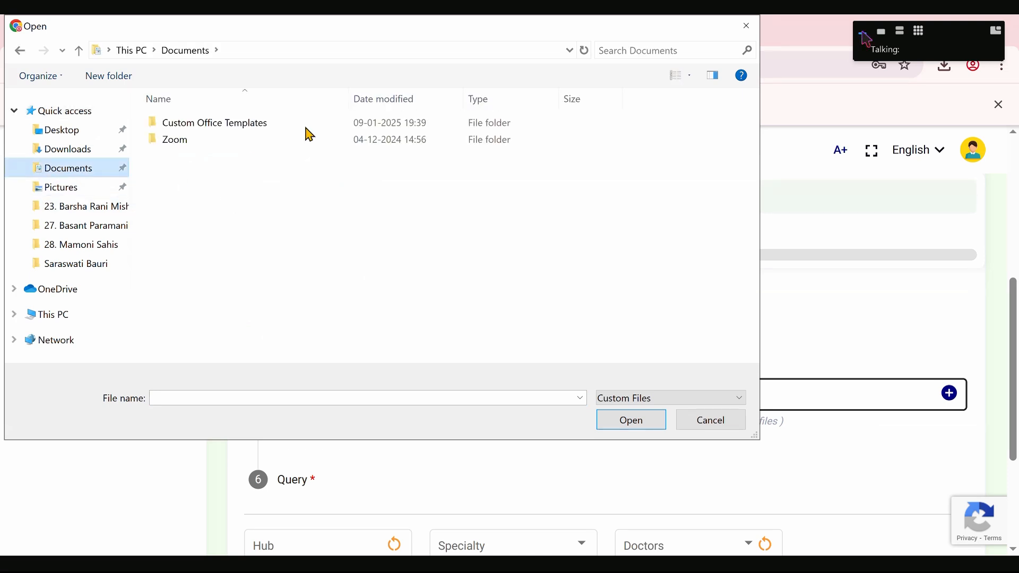
left_click(64, 151)
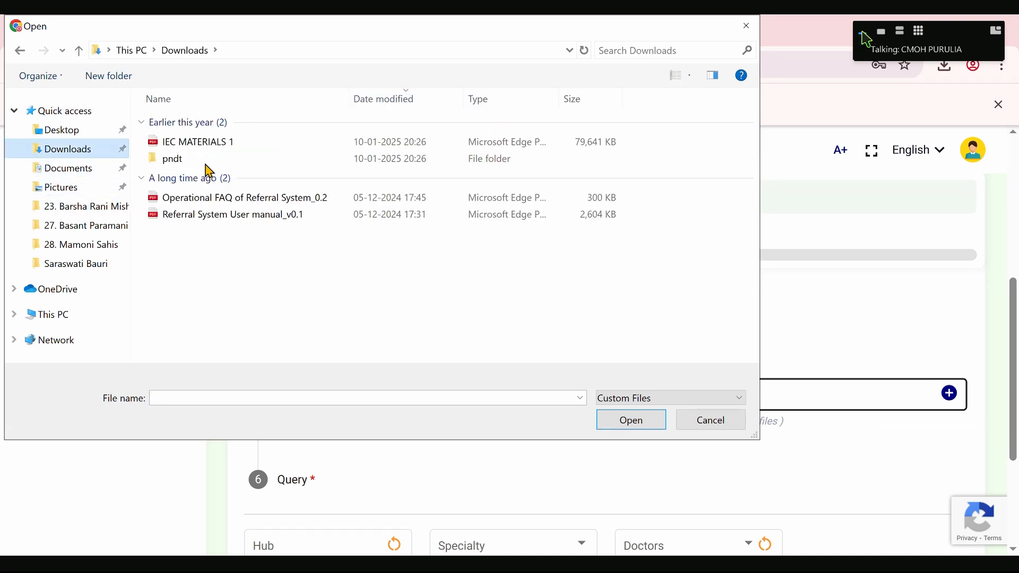
left_click(210, 219)
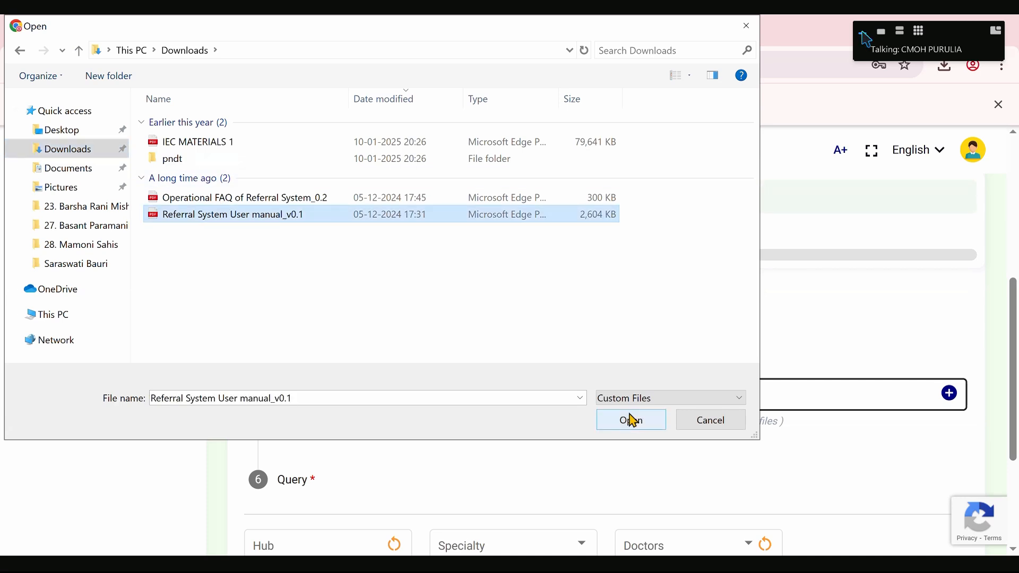
left_click(199, 202)
left_click(182, 160)
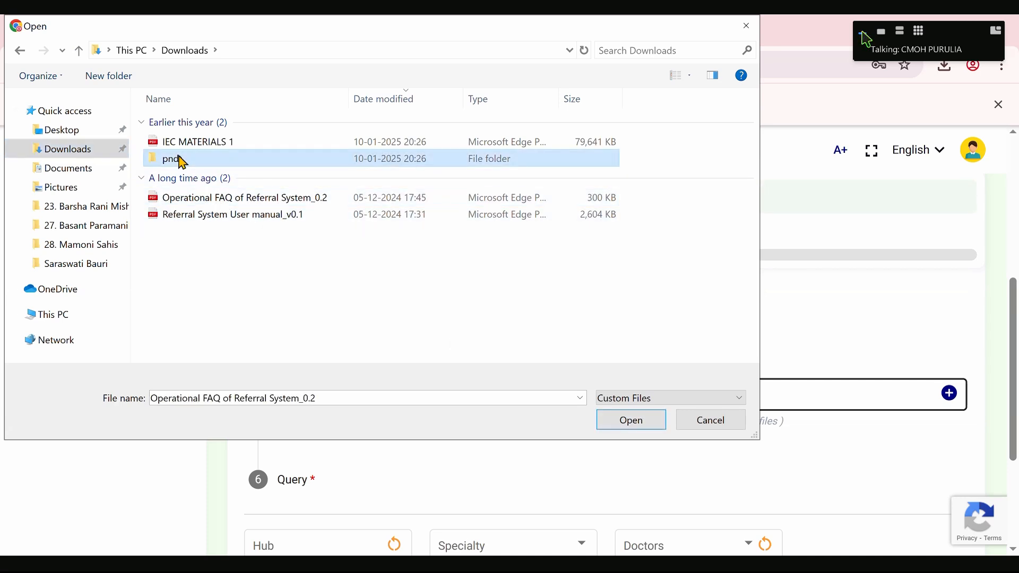
left_click(245, 208)
left_click(659, 420)
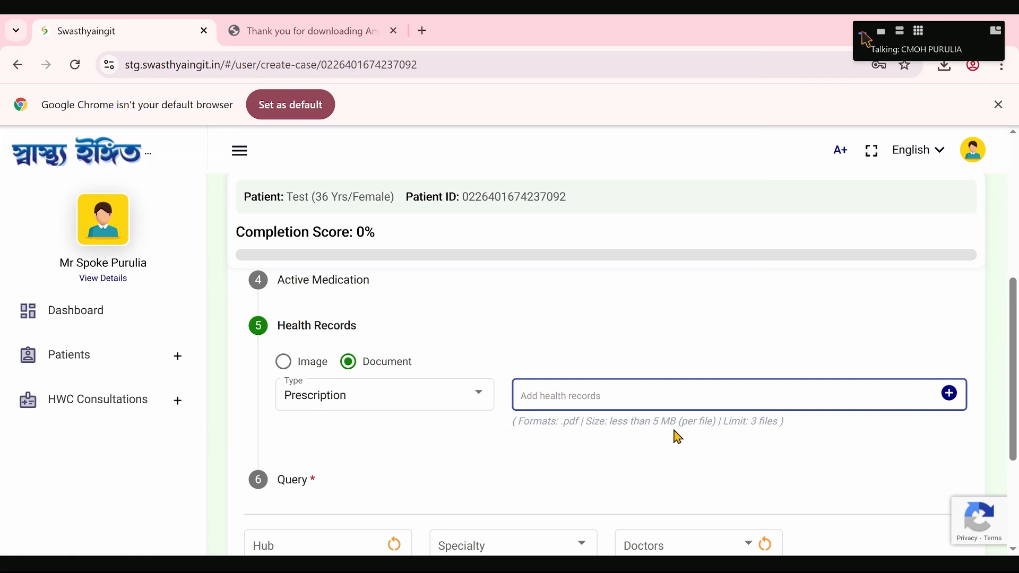
- Try to attach the PDF Referral System User manual_v0.1 from the Downloads folder as the prescription
left_click(946, 398)
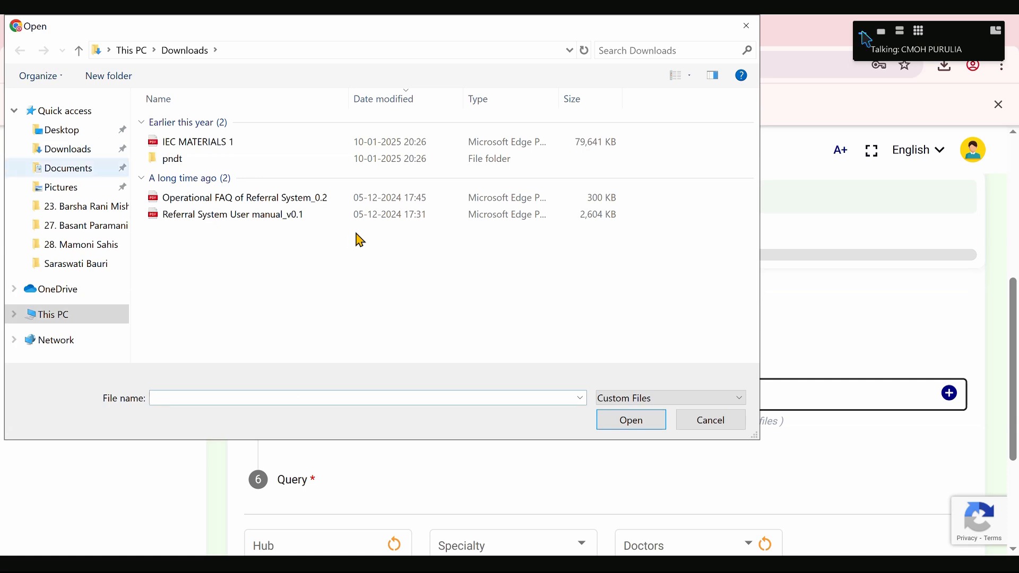
left_click(298, 220)
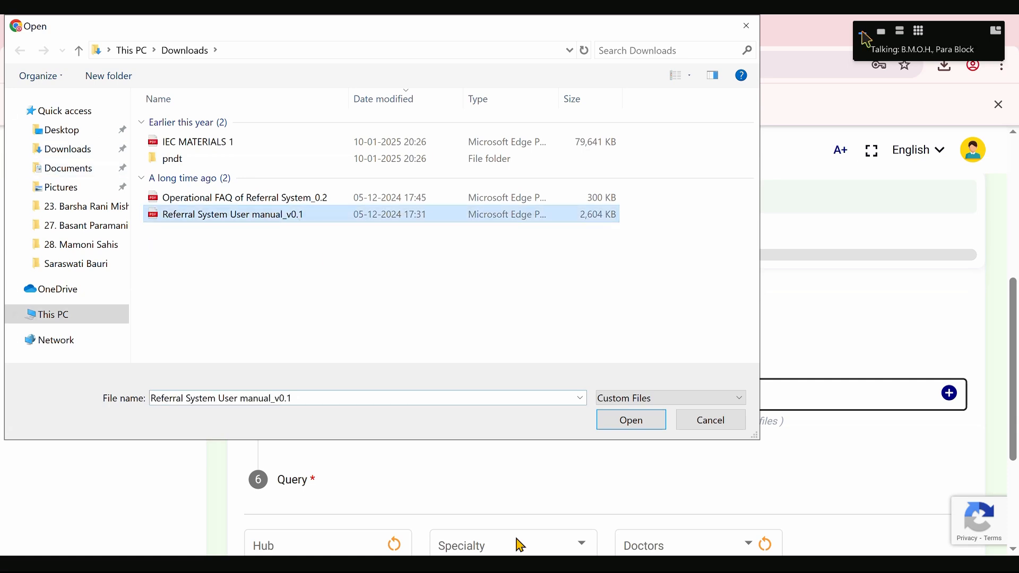
left_click(632, 421)
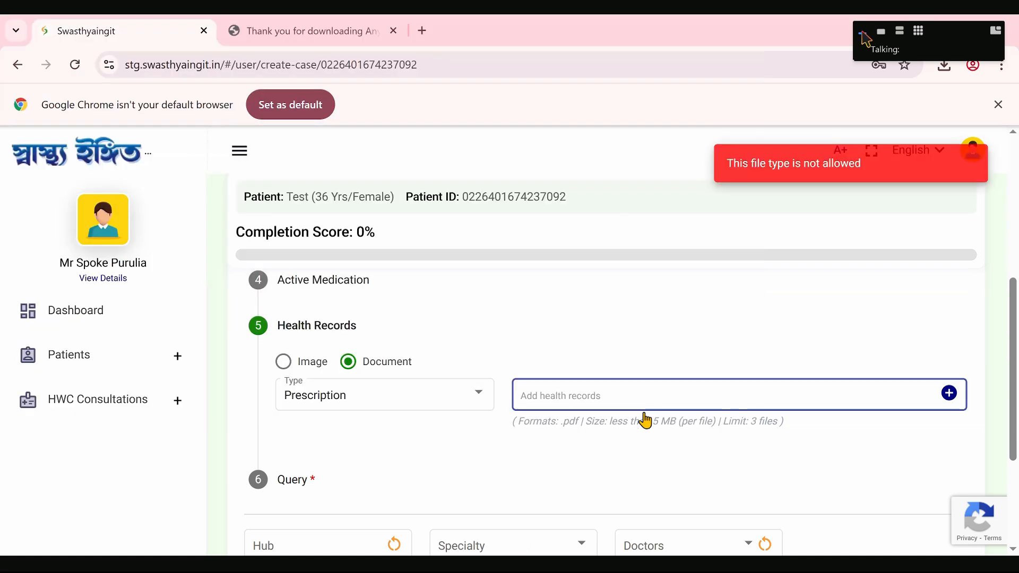
- Review the available health record types and change the type to Diagnostic Report
left_click(467, 399)
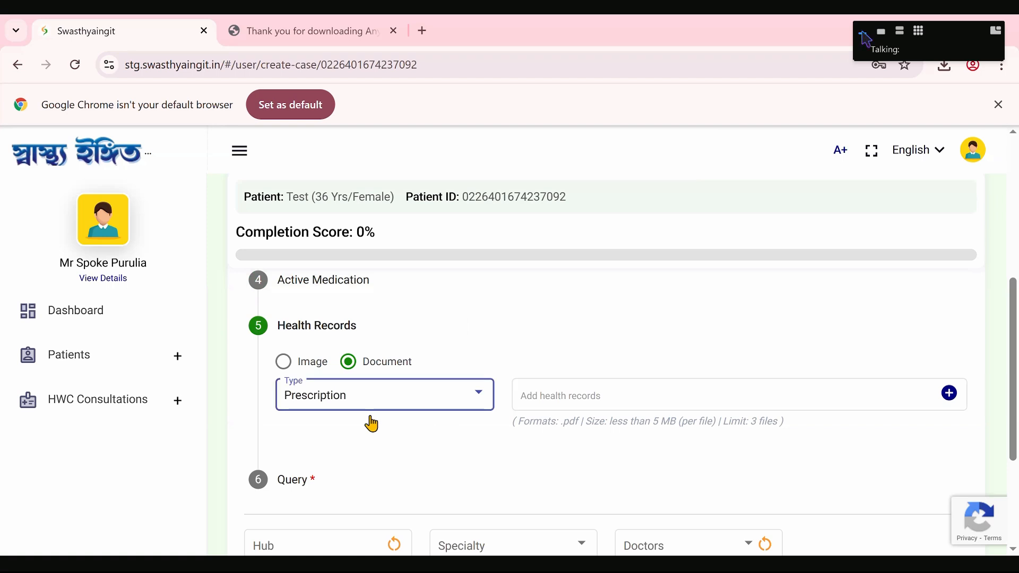
scroll(358, 430, "down", 1)
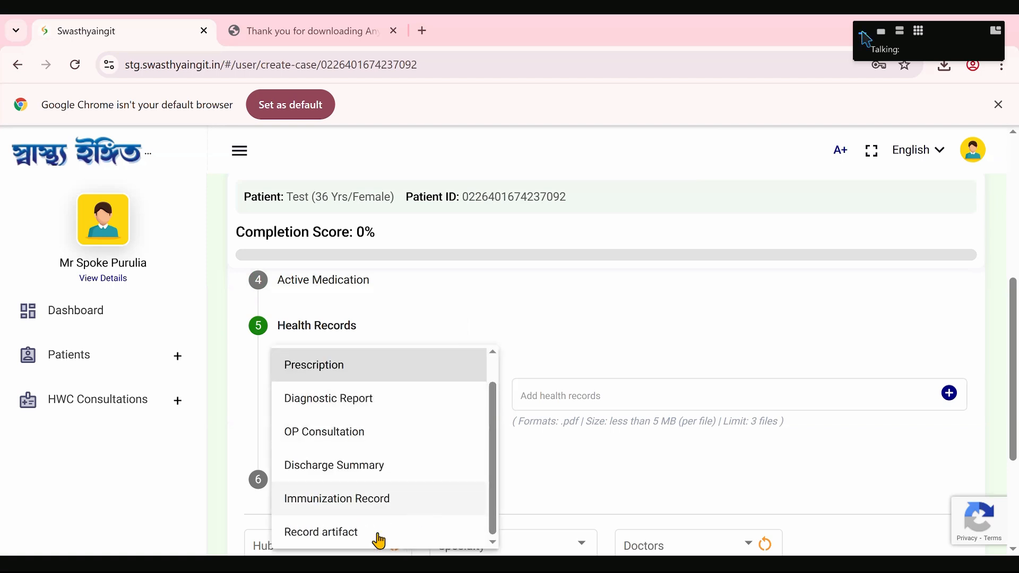
scroll(341, 378, "up", 1)
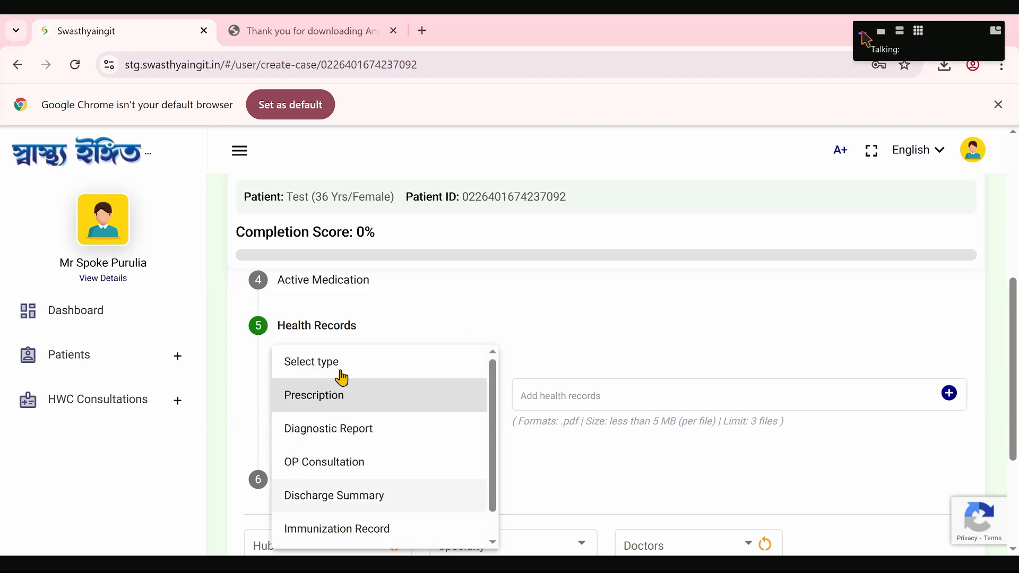
left_click(351, 428)
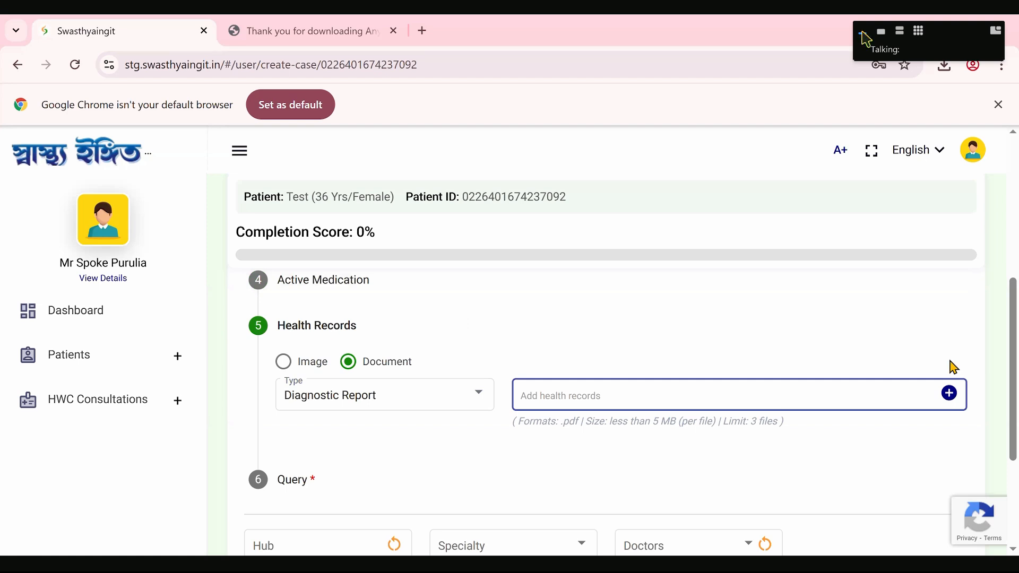
- Try to attach the PDF Referral System User manual_v0.1 as the diagnostic report
left_click(949, 393)
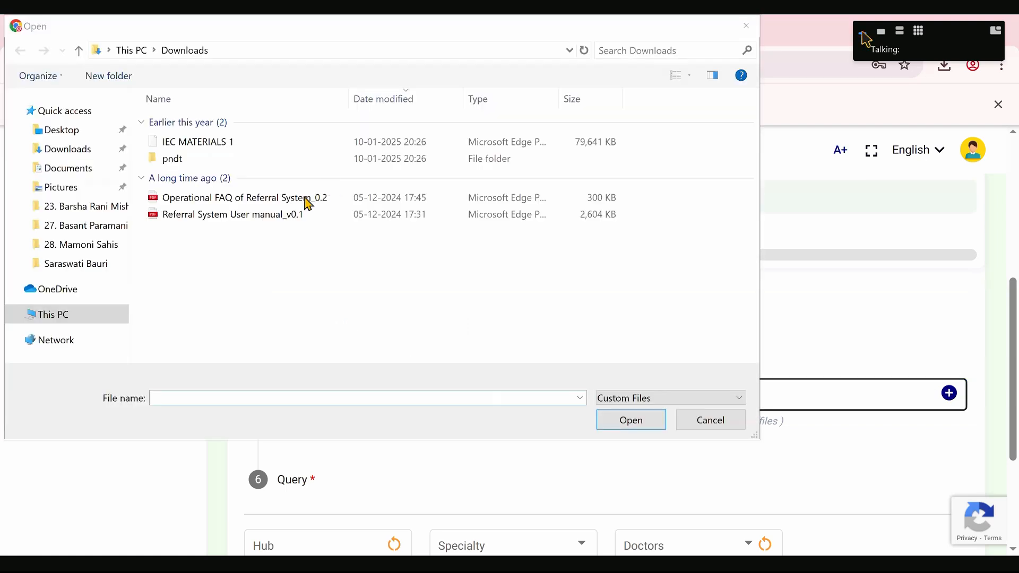
left_click(303, 200)
left_click(349, 220)
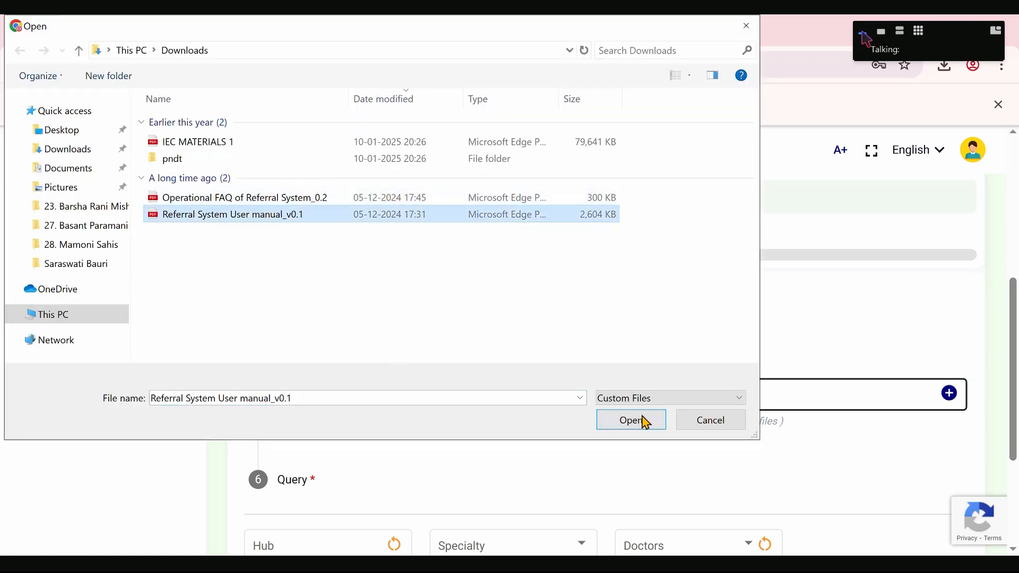
left_click(649, 422)
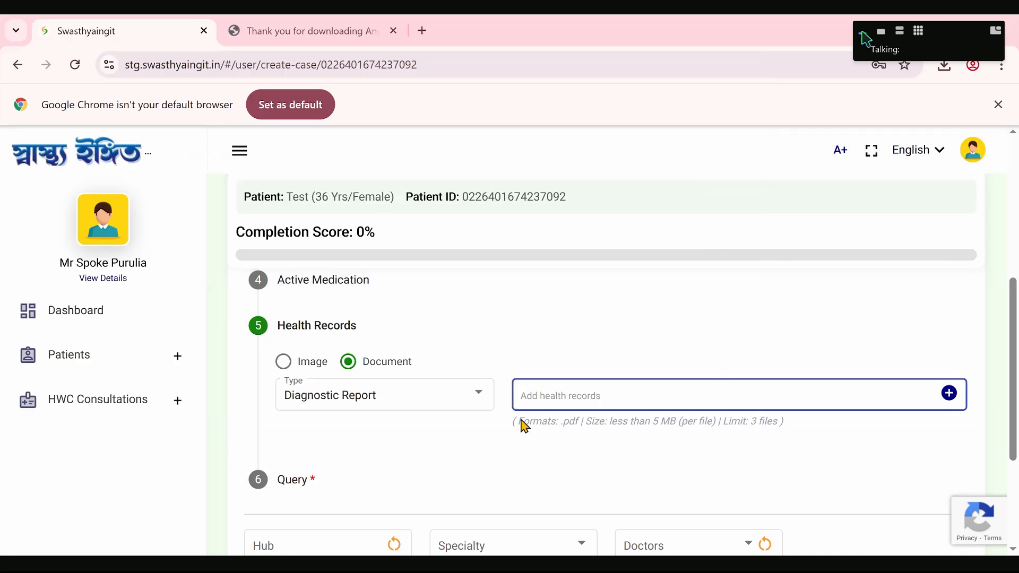
scroll(313, 373, "down", 3)
left_click(314, 393)
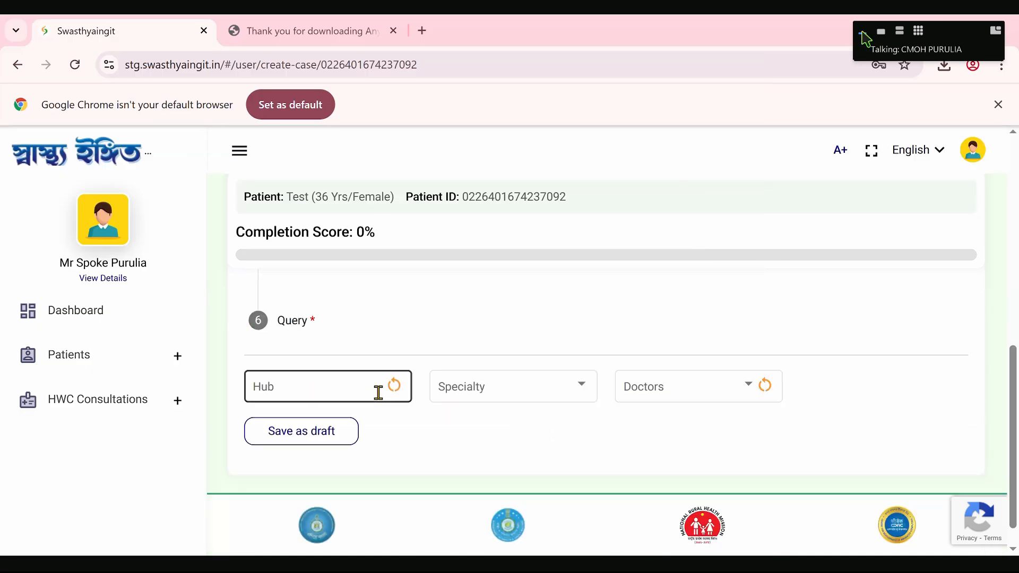
left_click(317, 333)
scroll(318, 329, "up", 3)
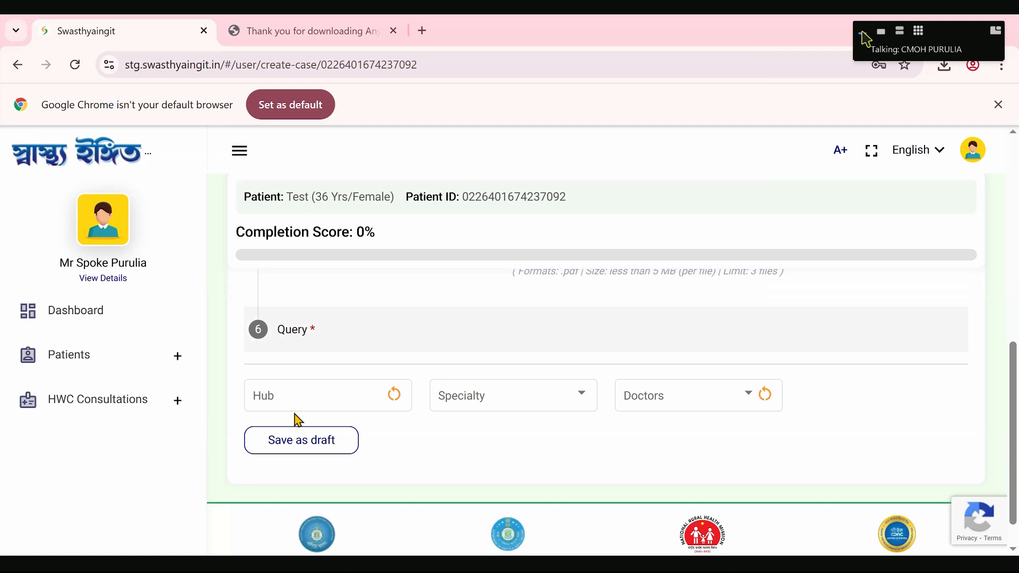
left_click(264, 346)
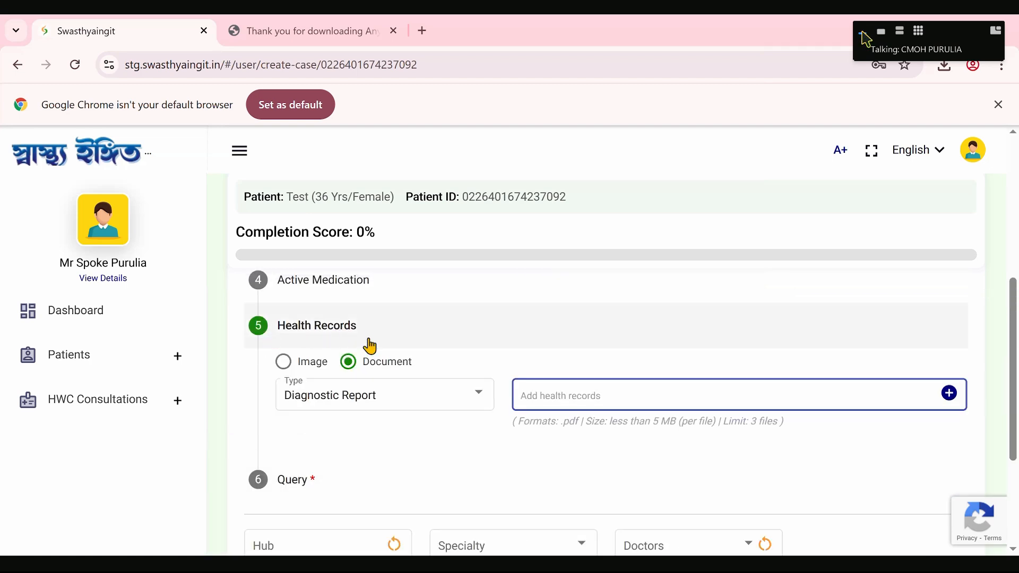
left_click(929, 433)
- Enter "fever" as the query text in the Query section of the case form
scroll(484, 414, "down", 1)
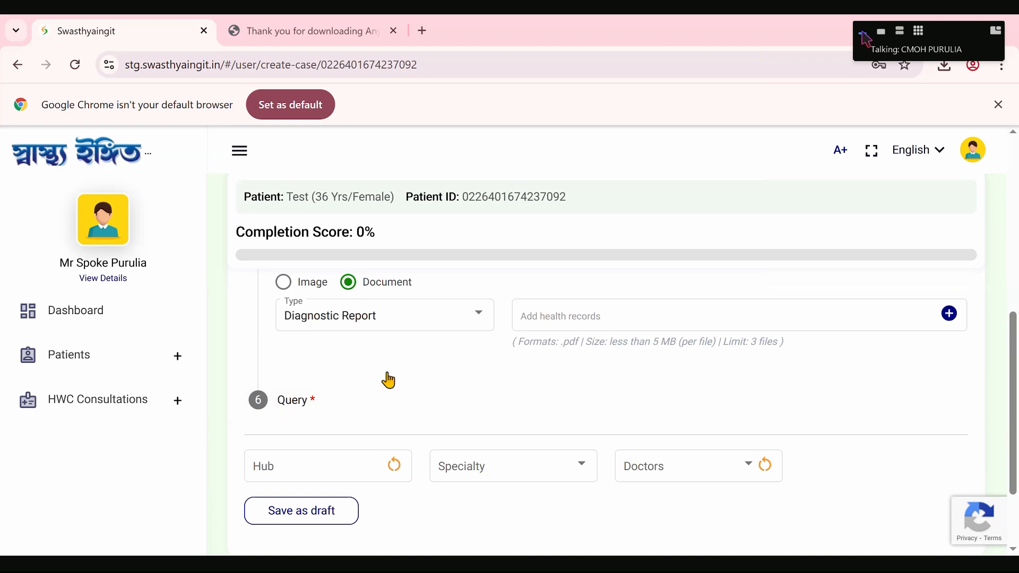
left_click(276, 402)
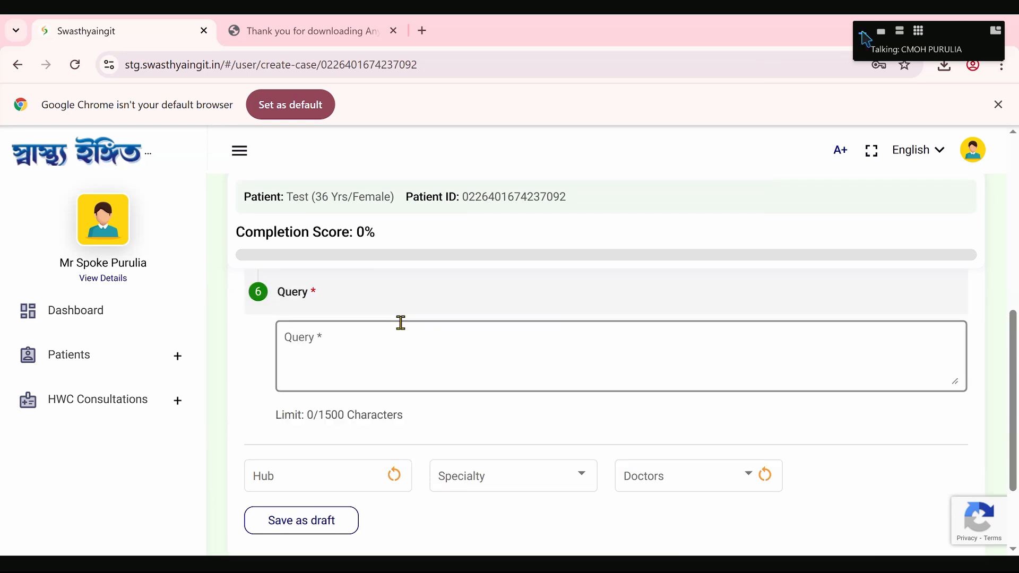
left_click(346, 363)
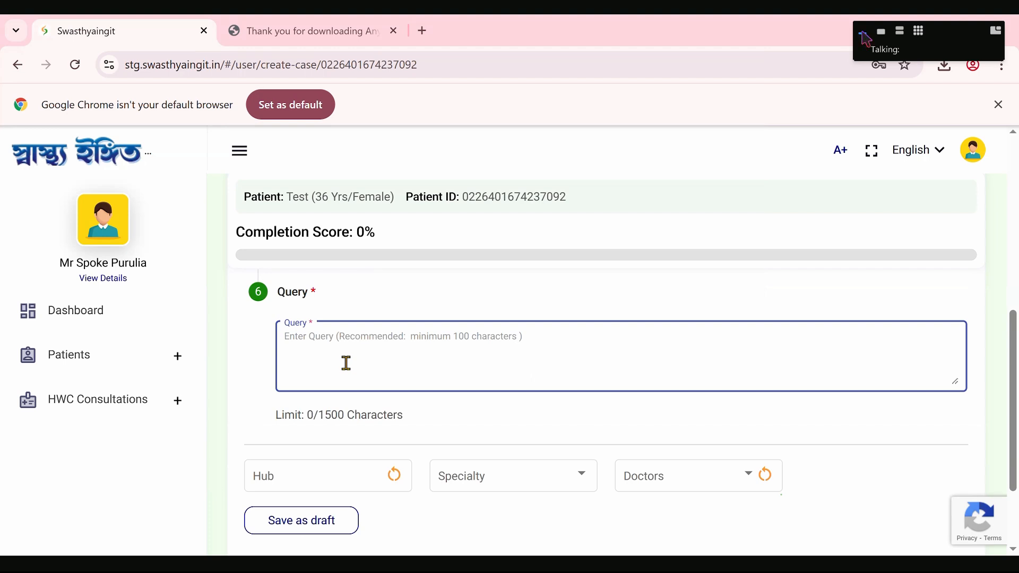
type("fever")
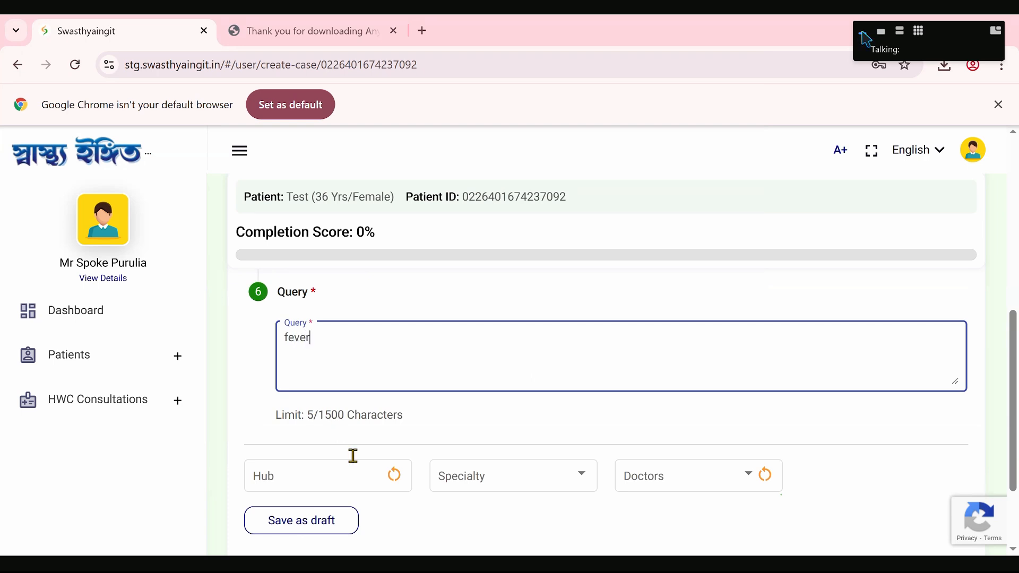
- Set the consultation hub to Cdac Hub and the specialty to All
left_click(353, 474)
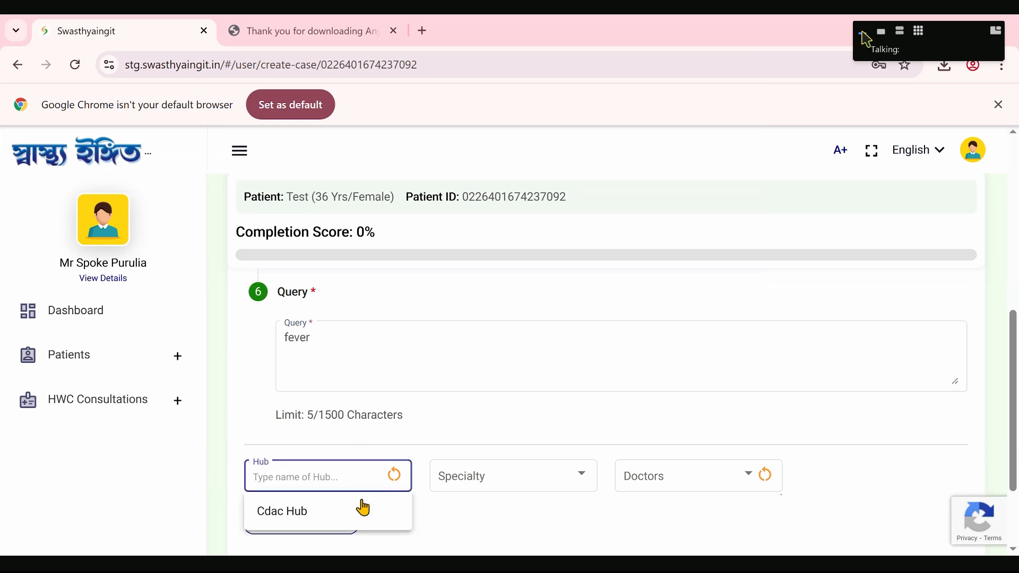
left_click(299, 516)
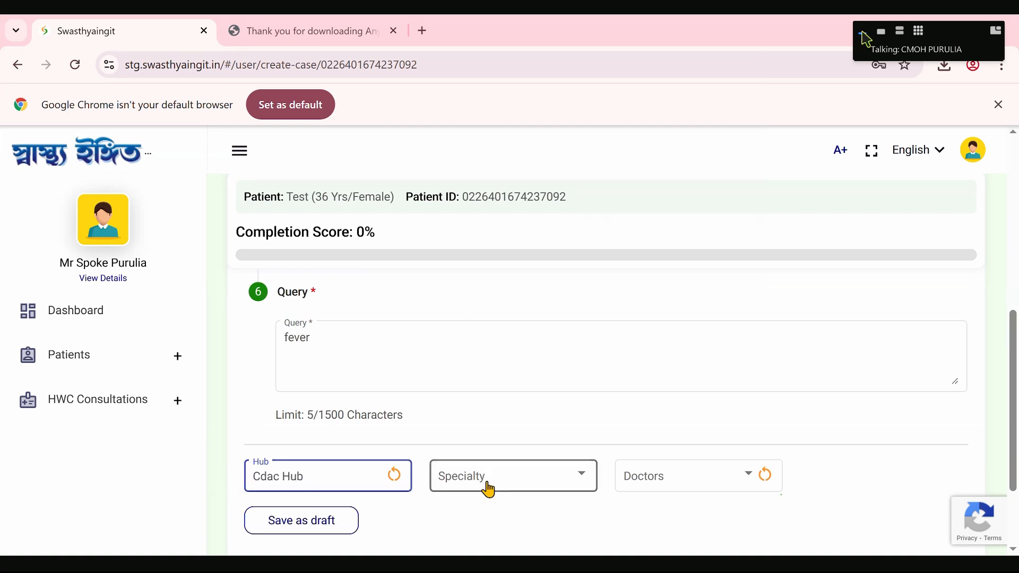
left_click(487, 489)
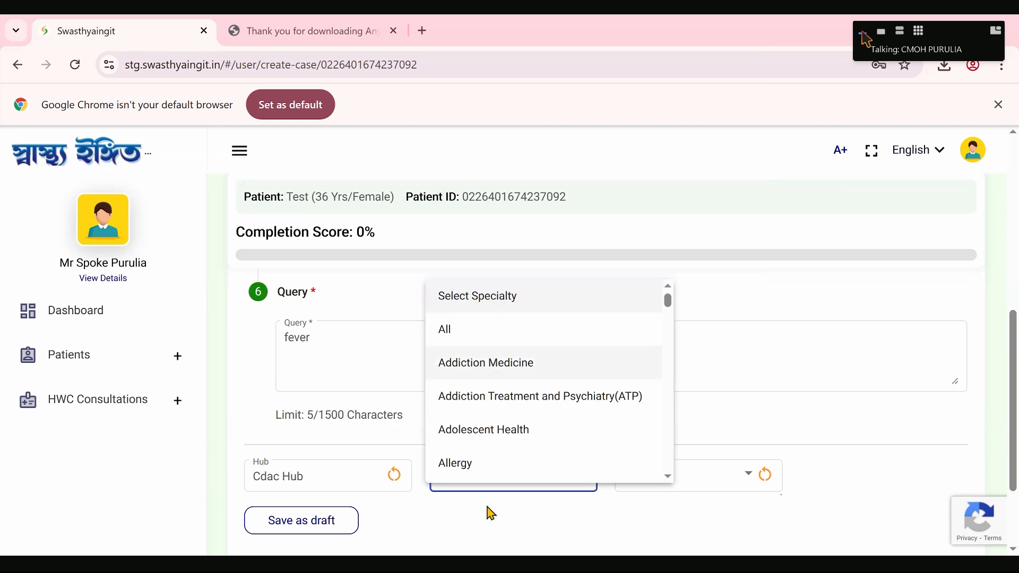
scroll(490, 401, "down", 1)
scroll(490, 402, "down", 8)
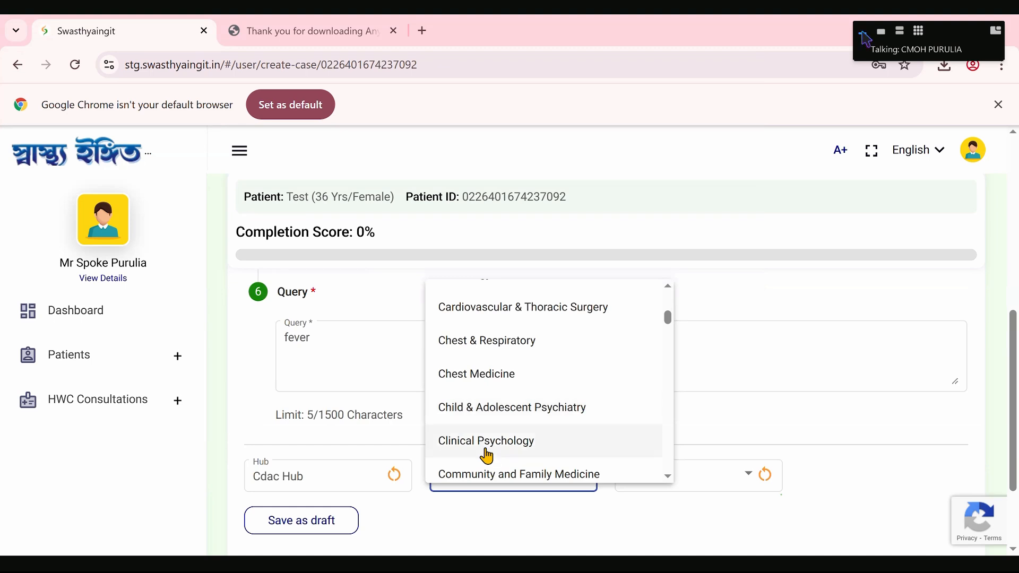
scroll(484, 459, "down", 5)
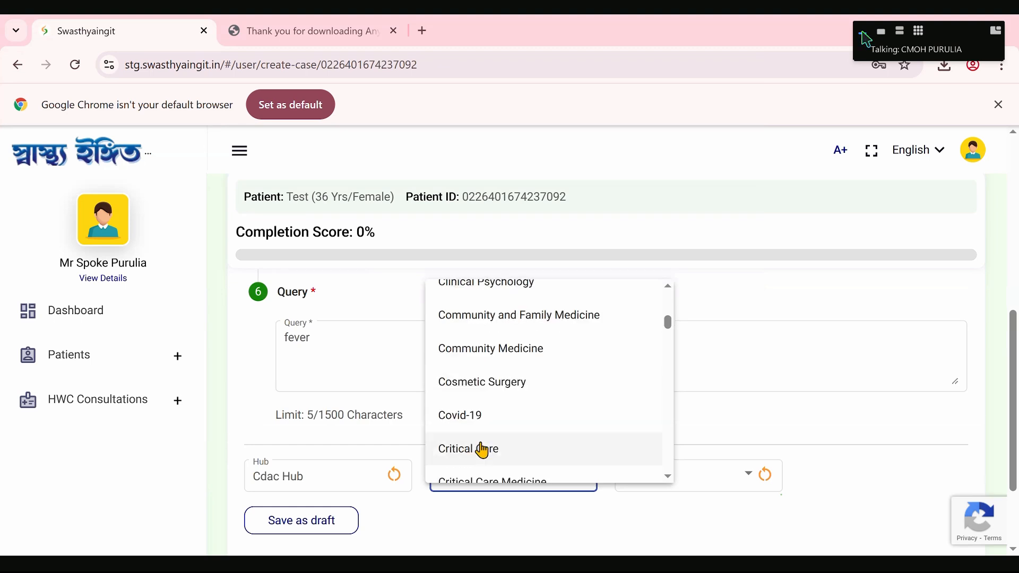
scroll(483, 452, "down", 2)
scroll(483, 448, "up", 12)
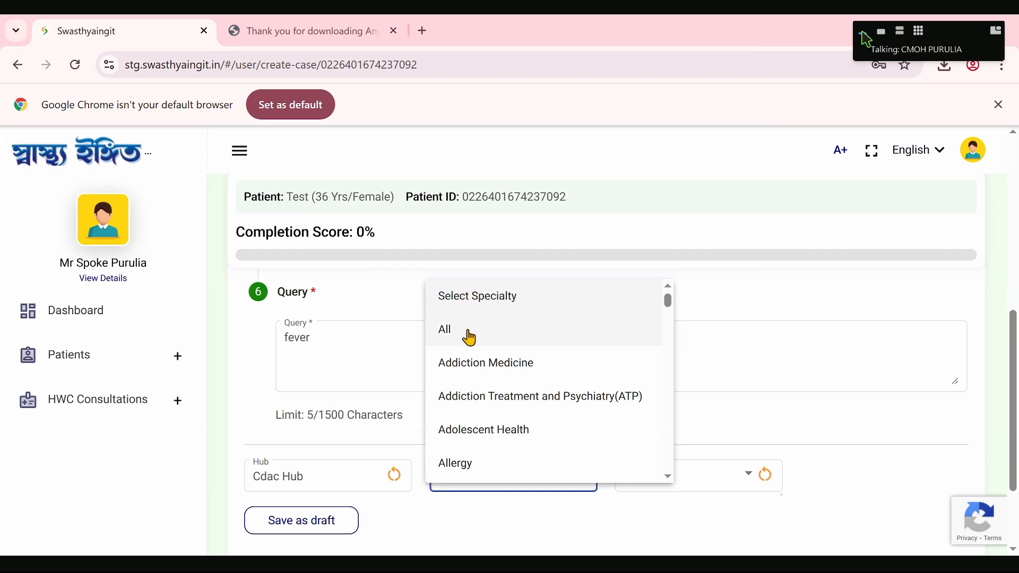
left_click(471, 341)
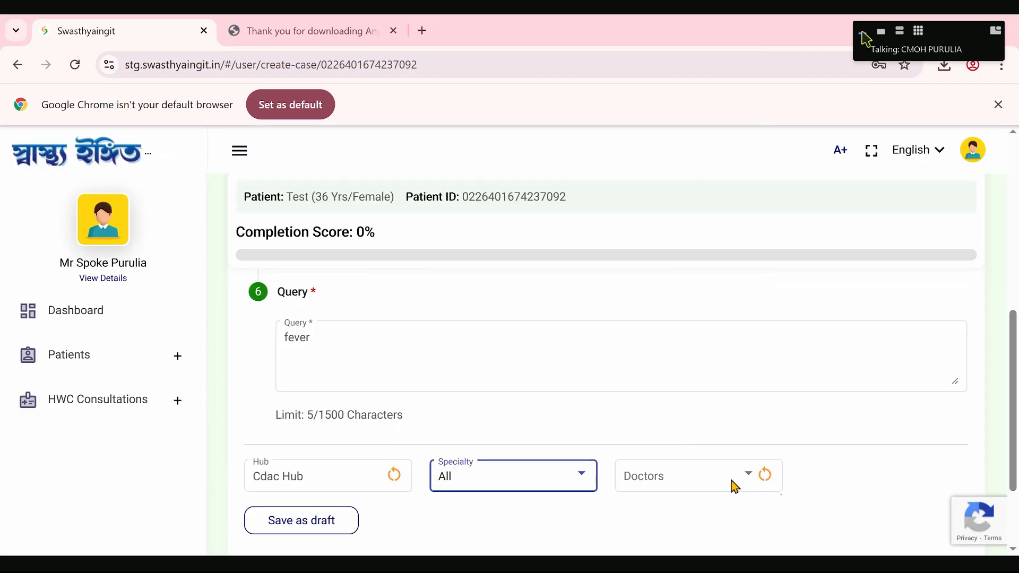
- Select the Purulia hub doctor for the consultation and try to start the call
left_click(725, 483)
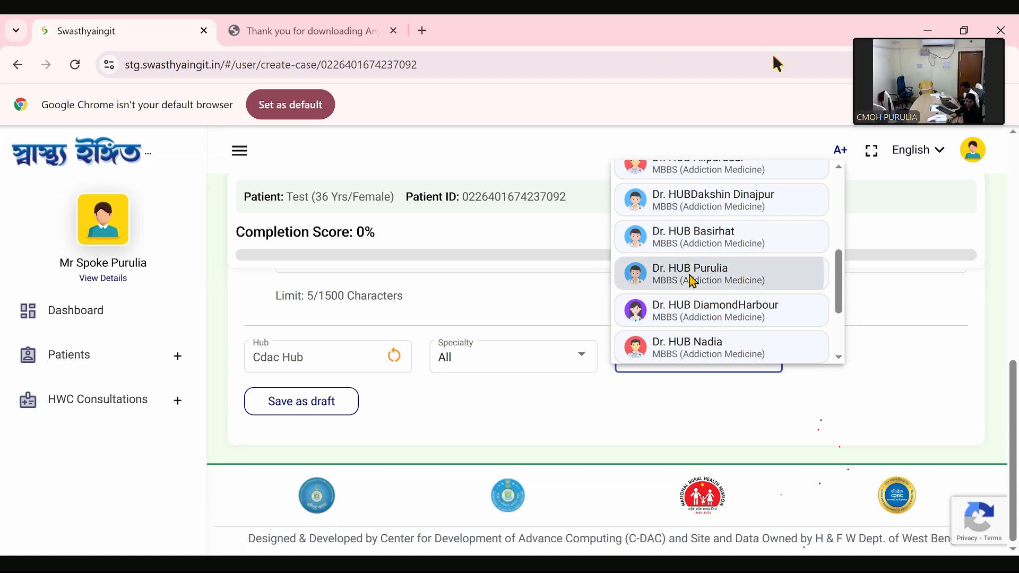
left_click(693, 281)
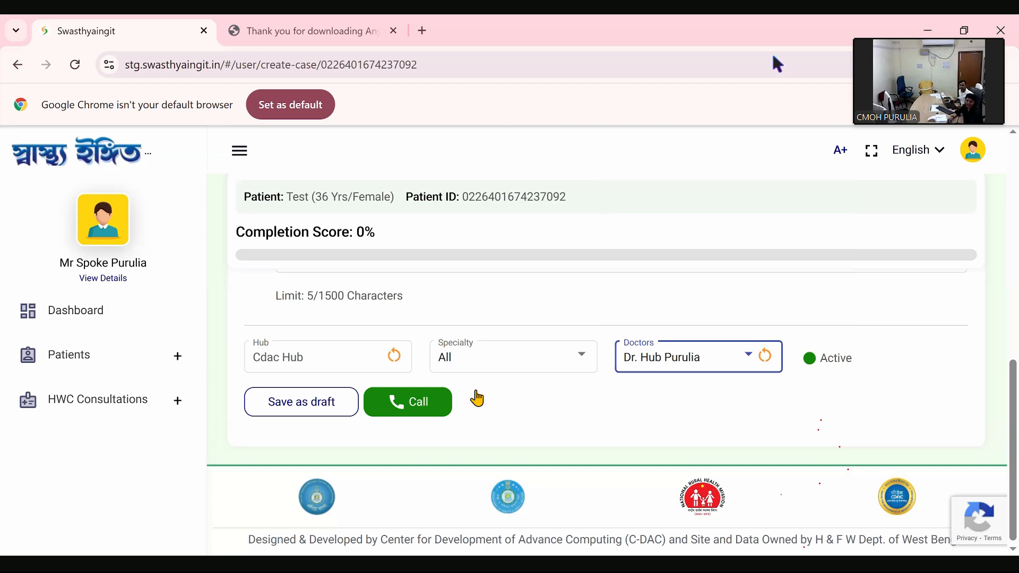
left_click(394, 415)
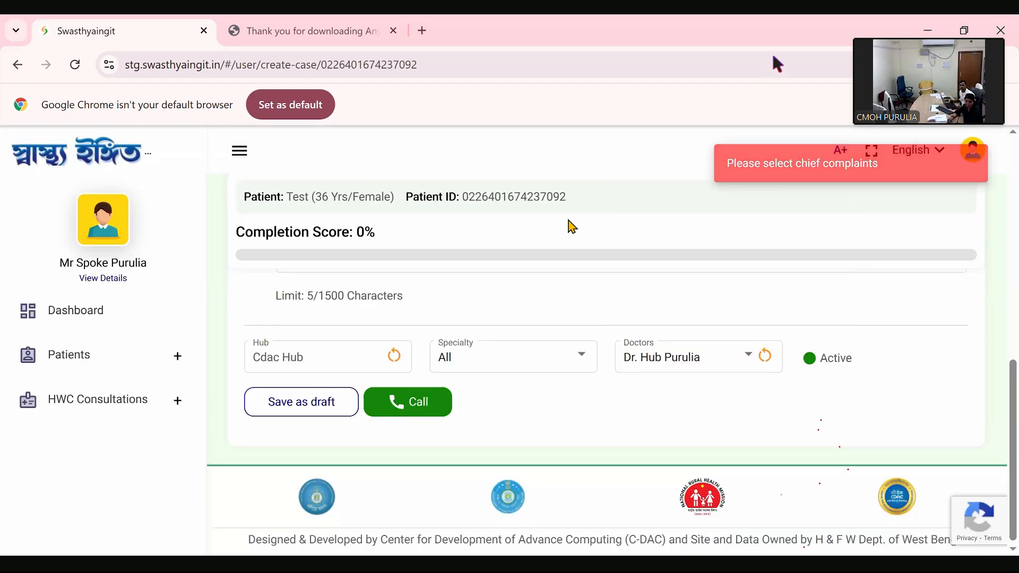
- Answer the fever questions with Recently 1-2 Days, Suddenly, High fever with chills and a temperature of 100 °F, and try to call the doctor
scroll(572, 273, "up", 3)
scroll(549, 350, "up", 5)
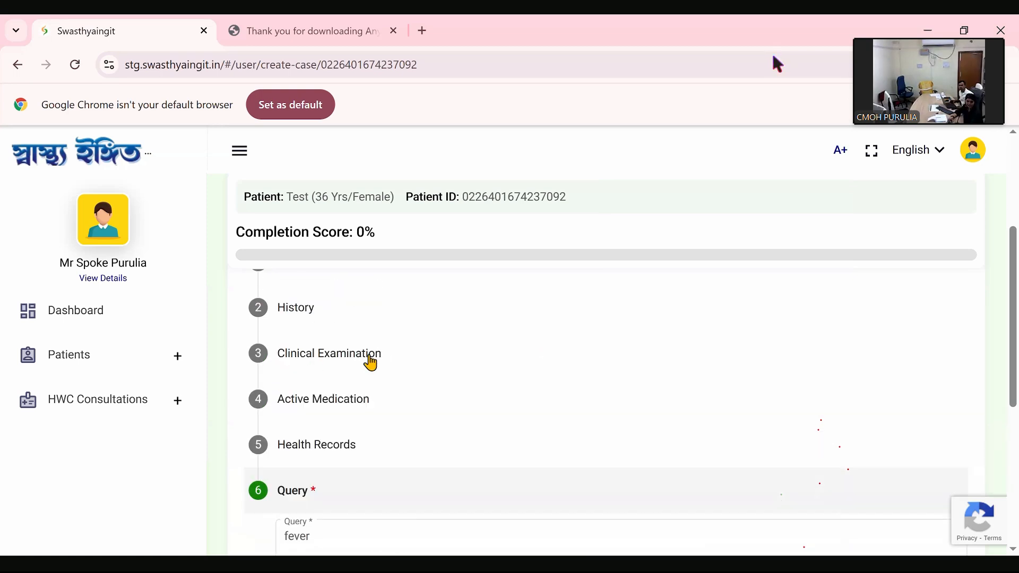
left_click(312, 350)
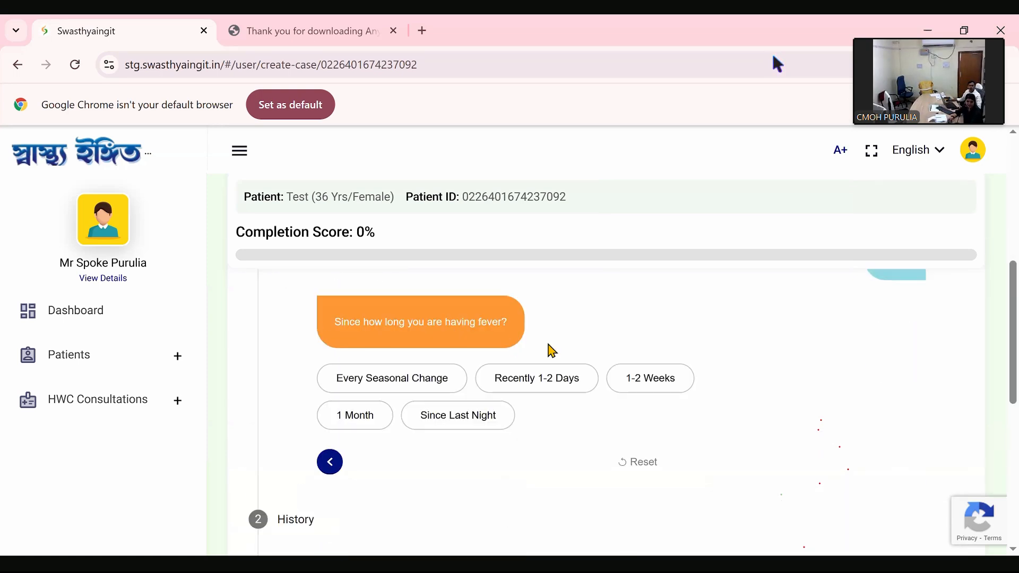
left_click(537, 383)
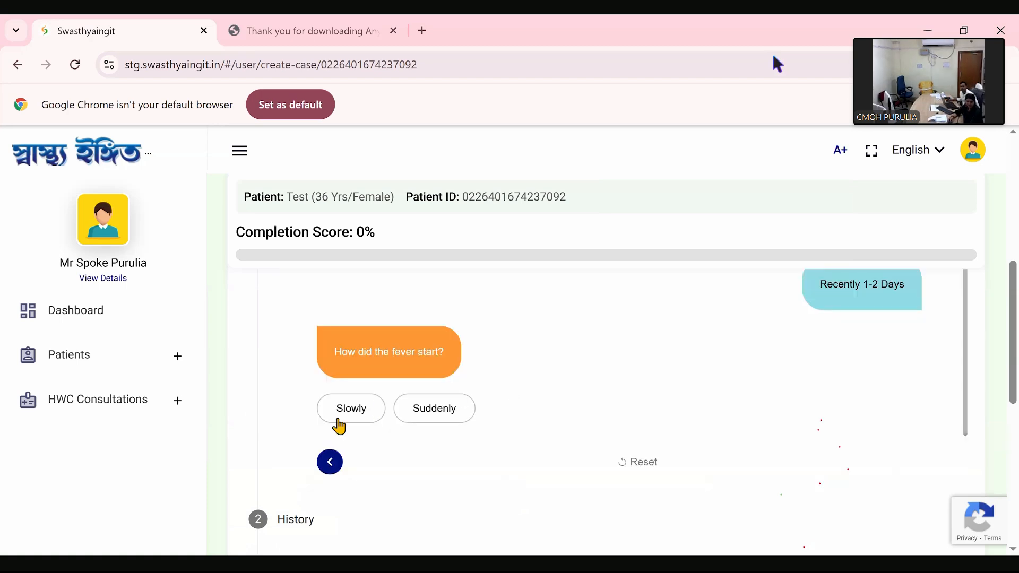
left_click(423, 417)
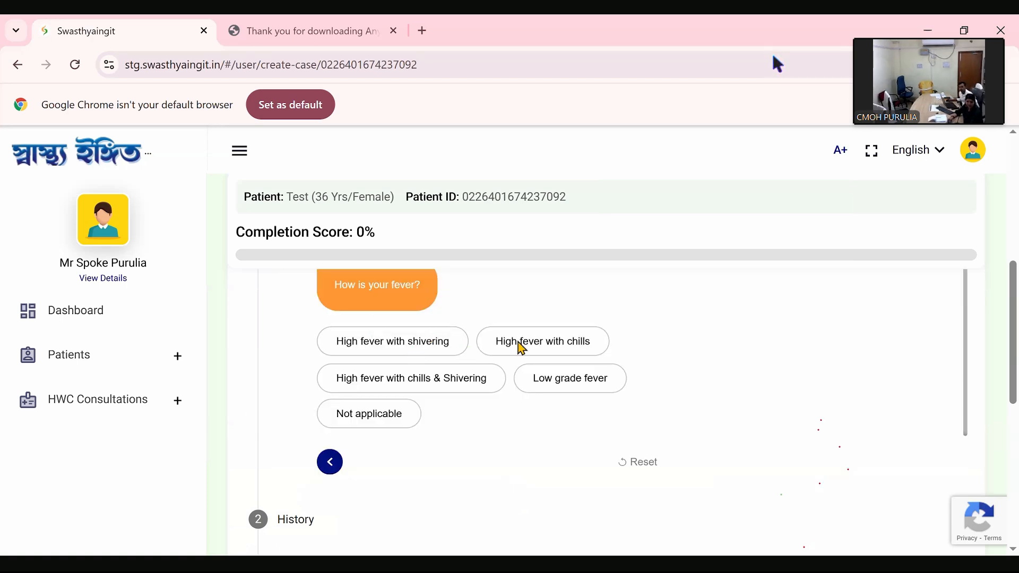
left_click(519, 348)
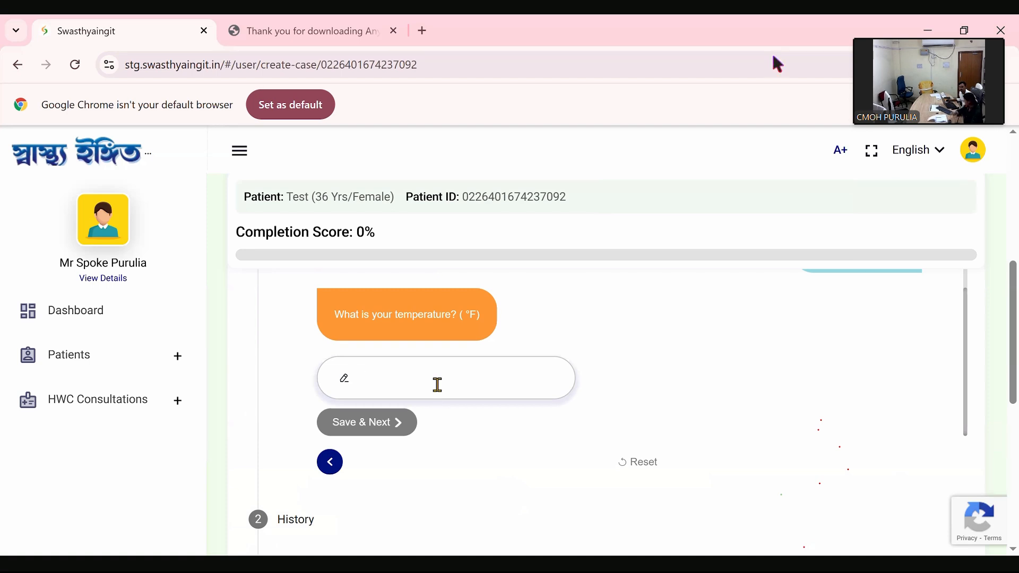
type("100")
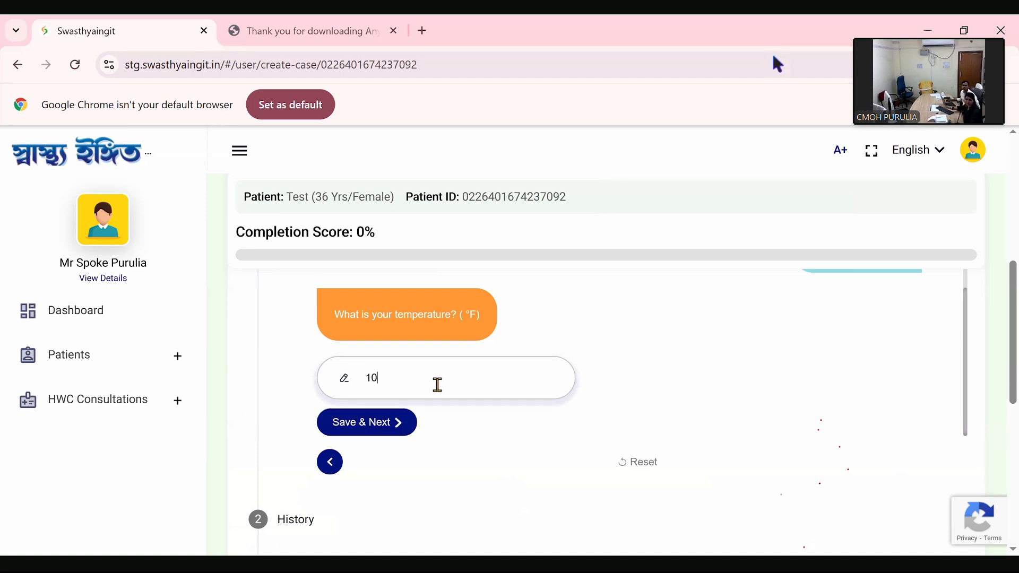
left_click(378, 431)
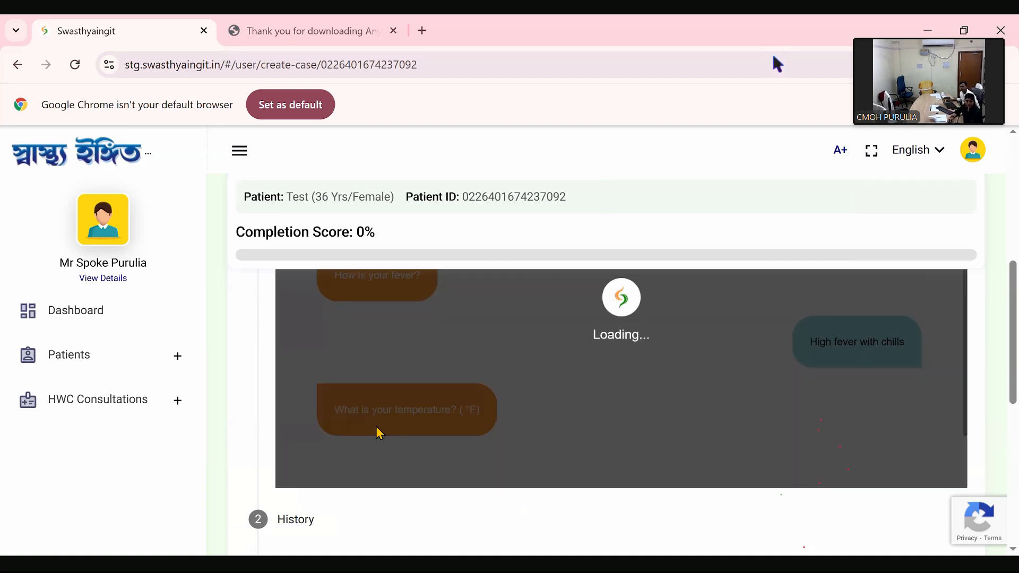
scroll(471, 391, "down", 7)
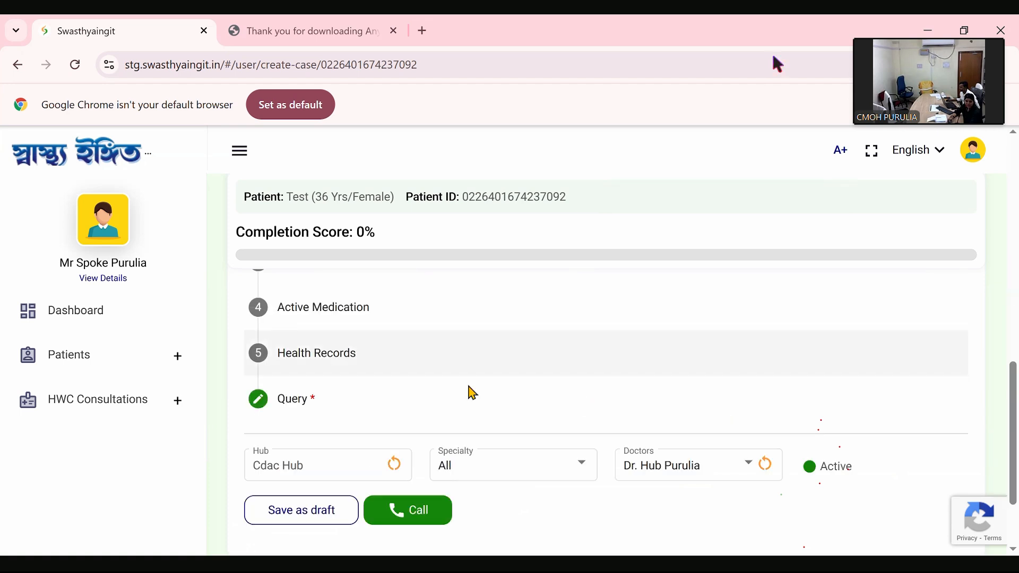
left_click(372, 406)
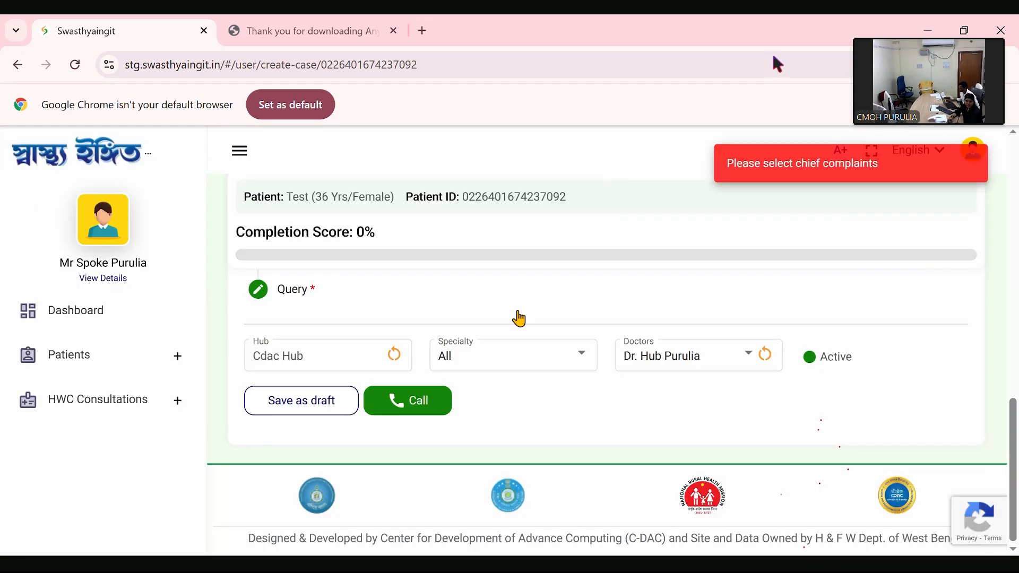
- Answer Not applicable for the relevant reason for fever and try the doctor call again
scroll(519, 318, "up", 6)
scroll(480, 372, "up", 4)
scroll(480, 371, "down", 5)
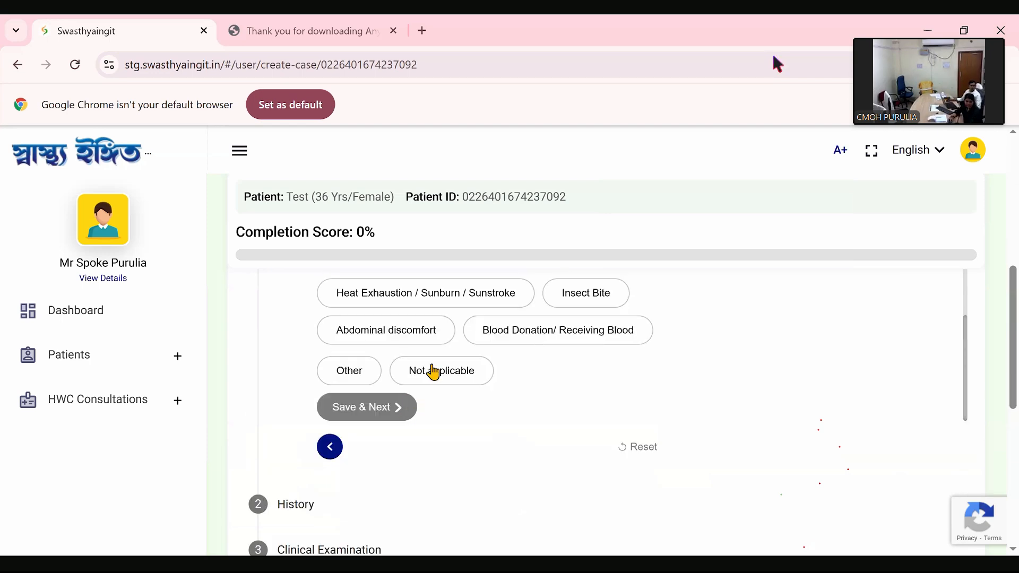
left_click(433, 374)
left_click(346, 412)
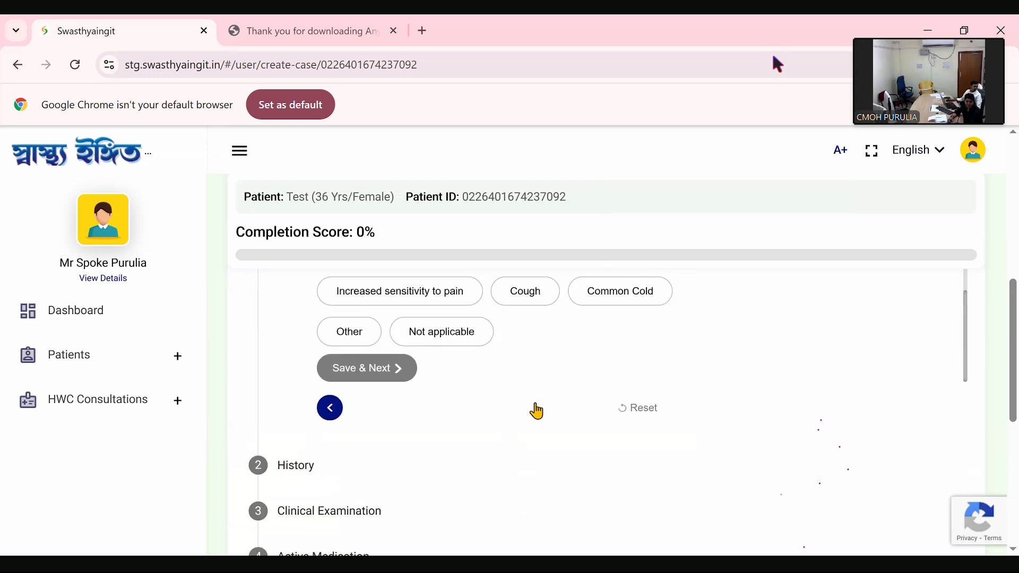
scroll(520, 426, "down", 5)
left_click(413, 406)
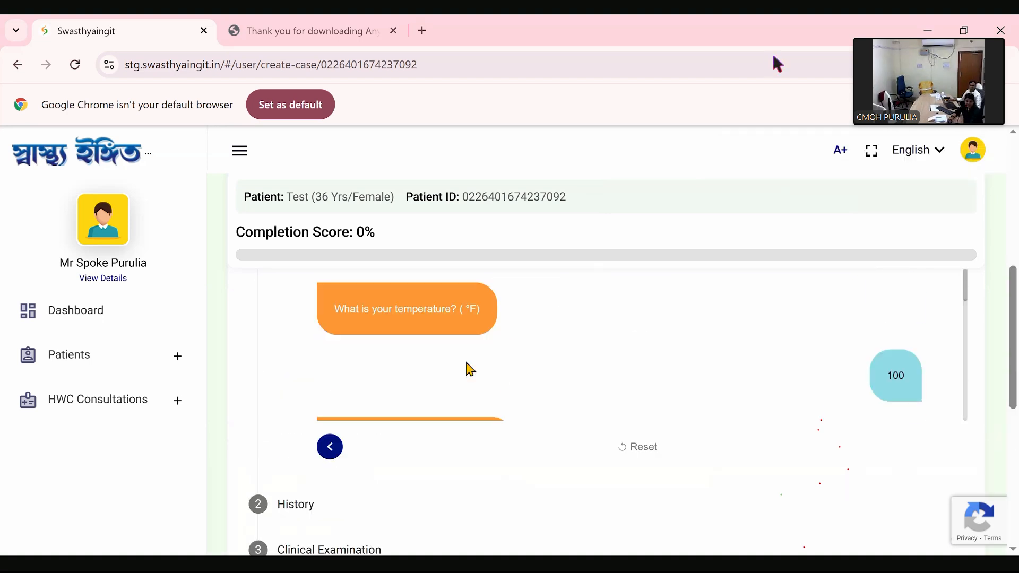
- Save Headache as the associated problem in the chief complaints and retry calling the selected doctor
scroll(470, 370, "up", 5)
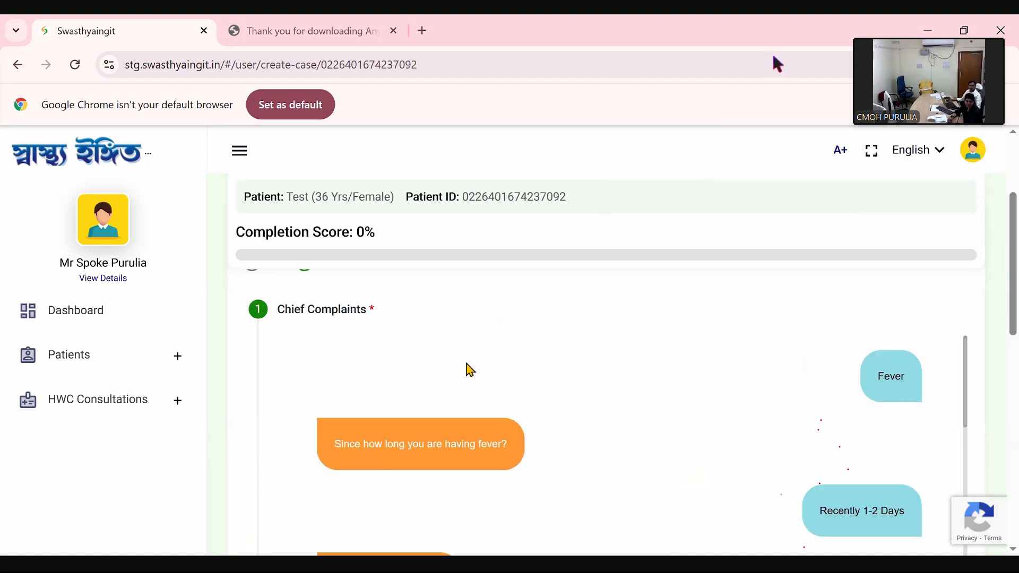
scroll(470, 370, "down", 5)
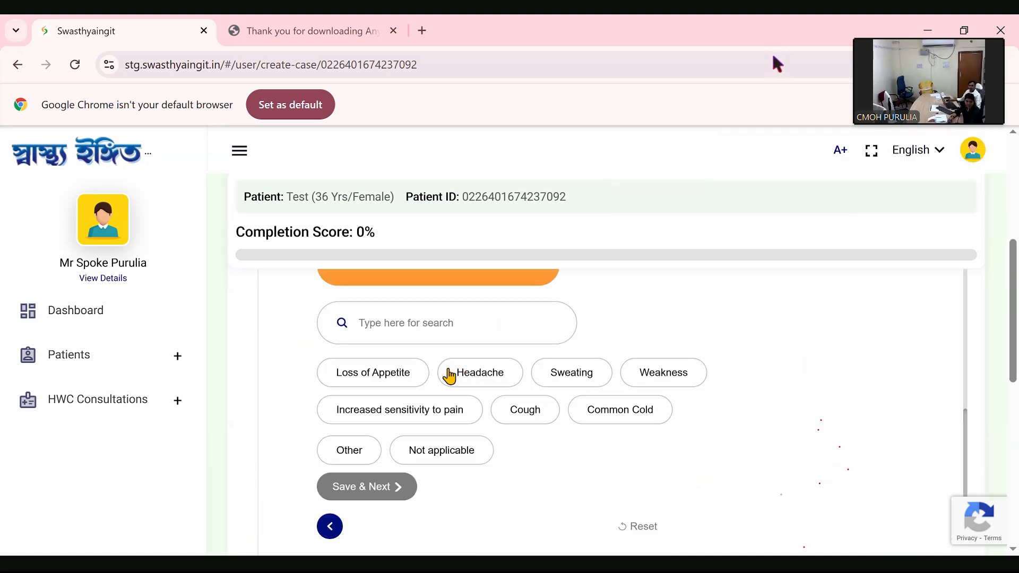
left_click(473, 380)
left_click(372, 492)
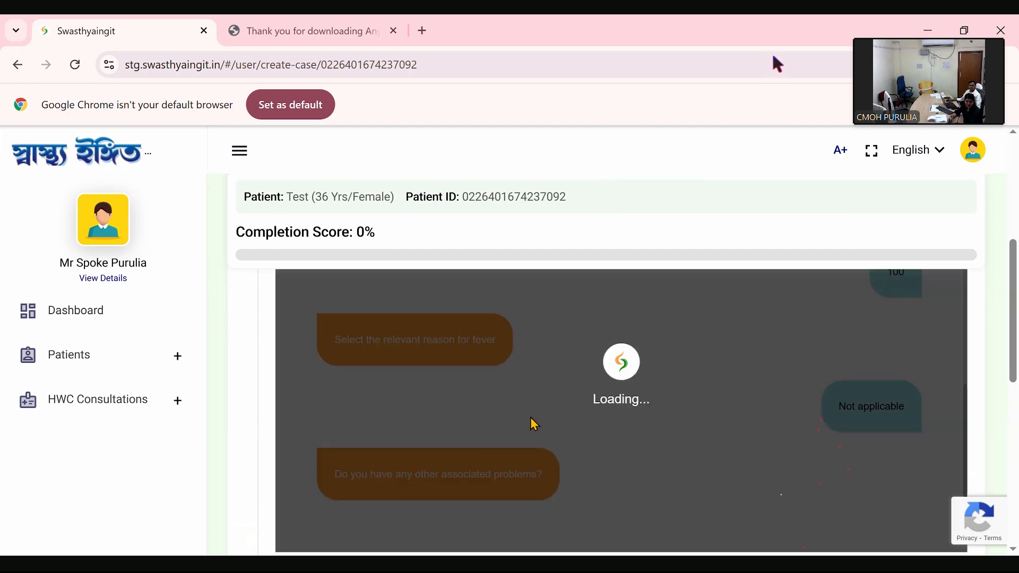
scroll(550, 426, "down", 3)
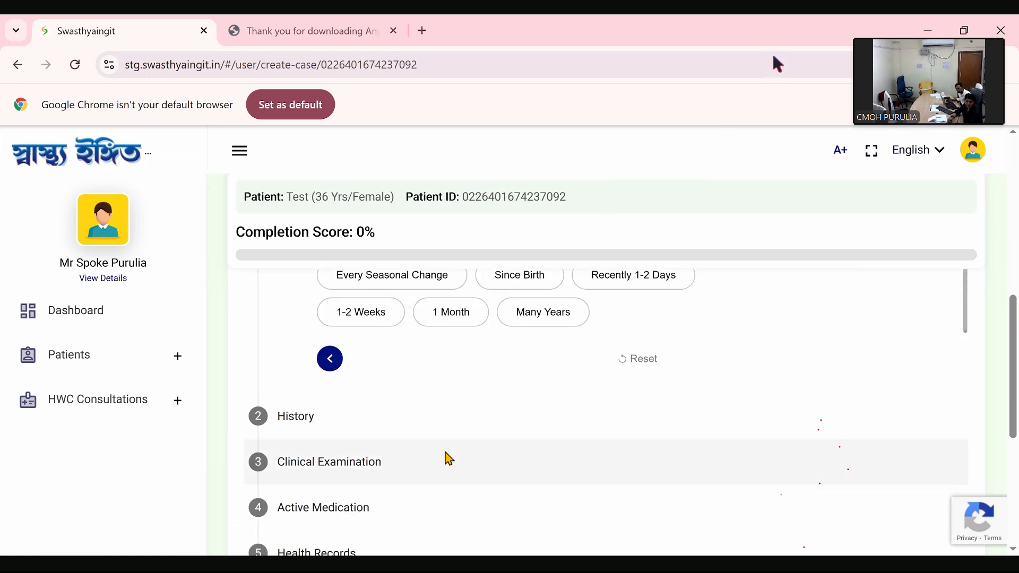
scroll(446, 460, "down", 5)
left_click(419, 415)
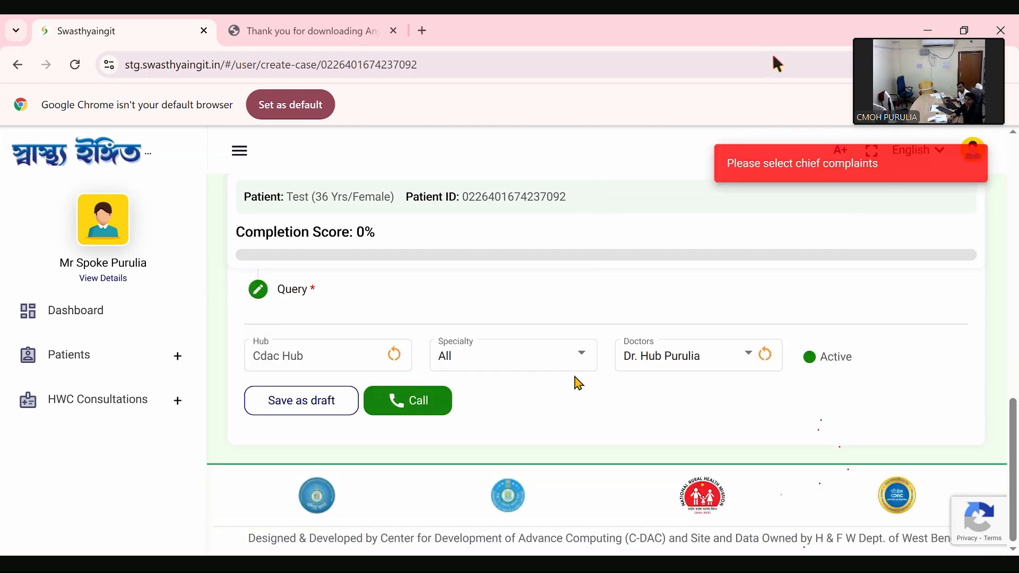
- Reset all answers in the Chief Complaints section of the case
scroll(346, 423, "up", 10)
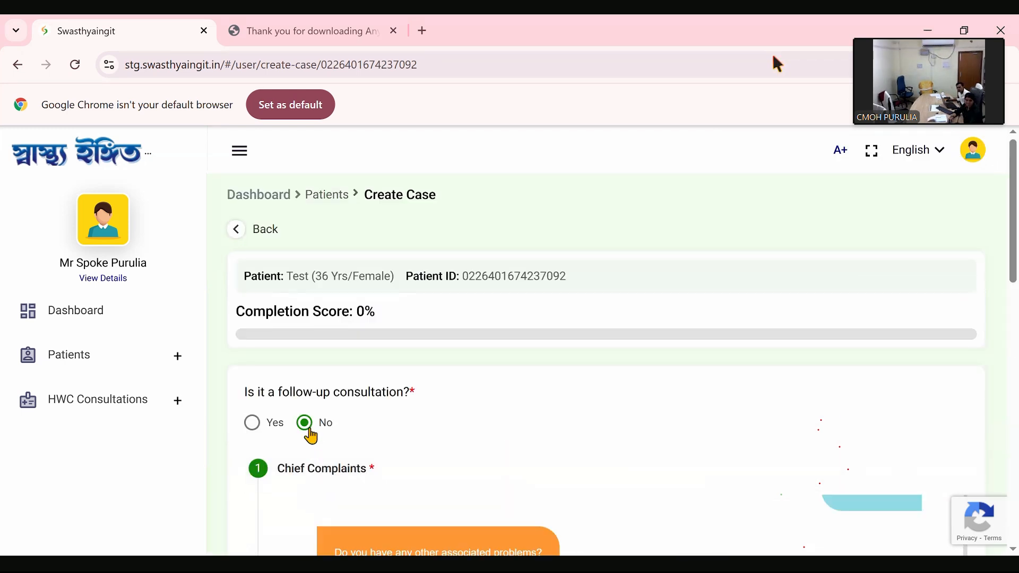
scroll(386, 452, "down", 4)
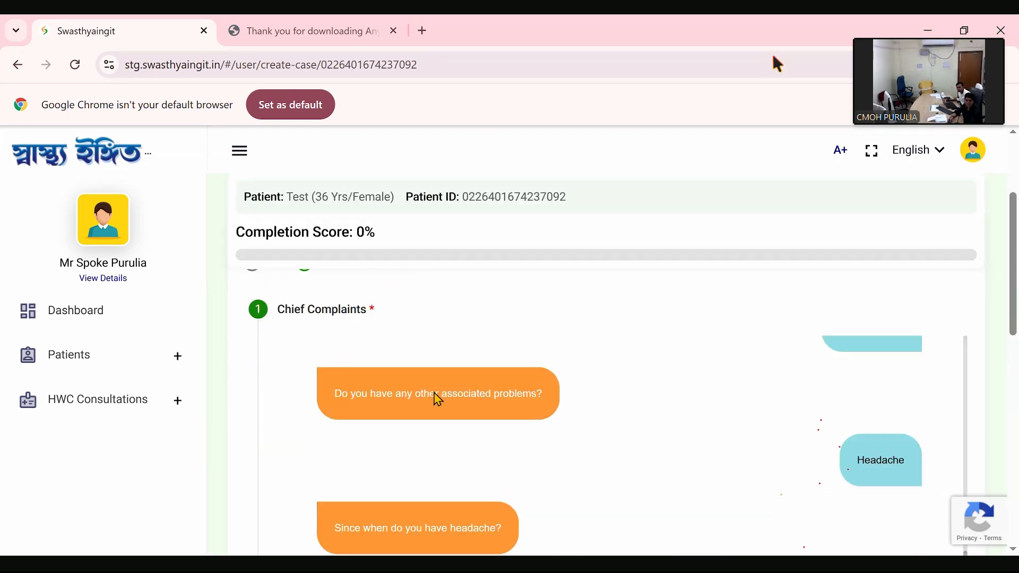
scroll(487, 439, "down", 3)
scroll(492, 442, "down", 2)
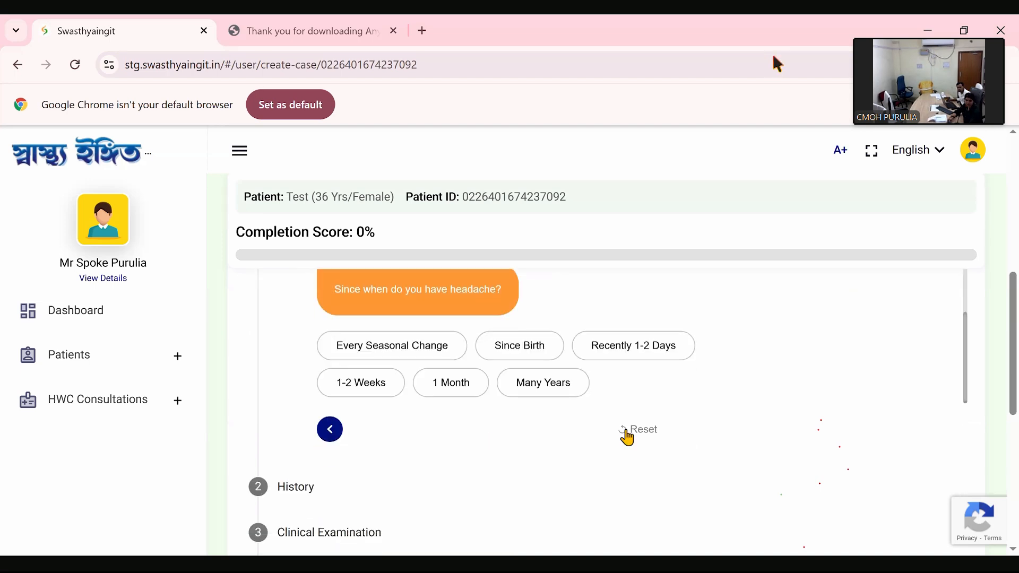
left_click(629, 431)
left_click(558, 355)
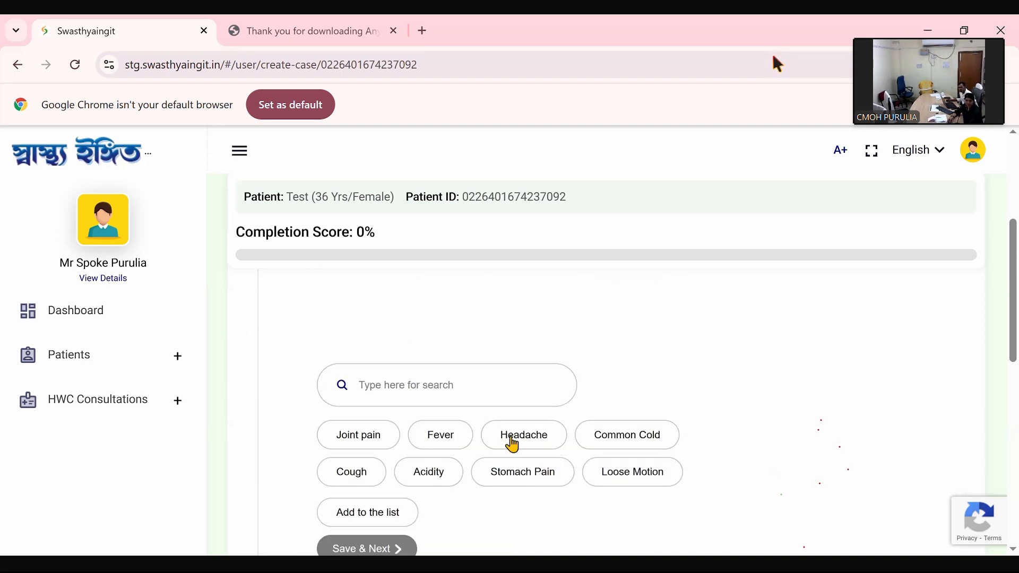
- Choose Headache as the chief complaint and save it to proceed to its questions
left_click(510, 447)
scroll(387, 398, "down", 3)
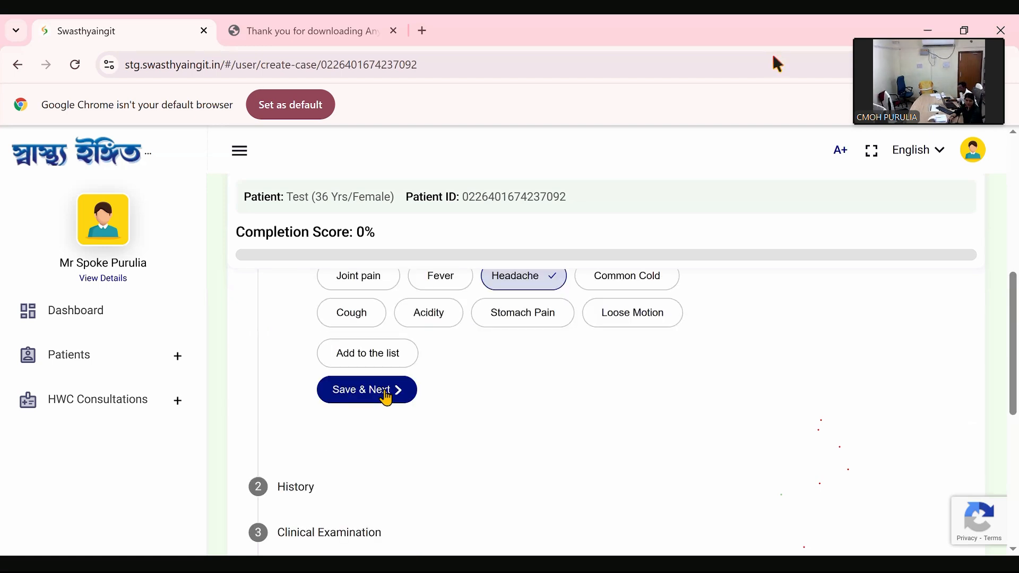
left_click(387, 391)
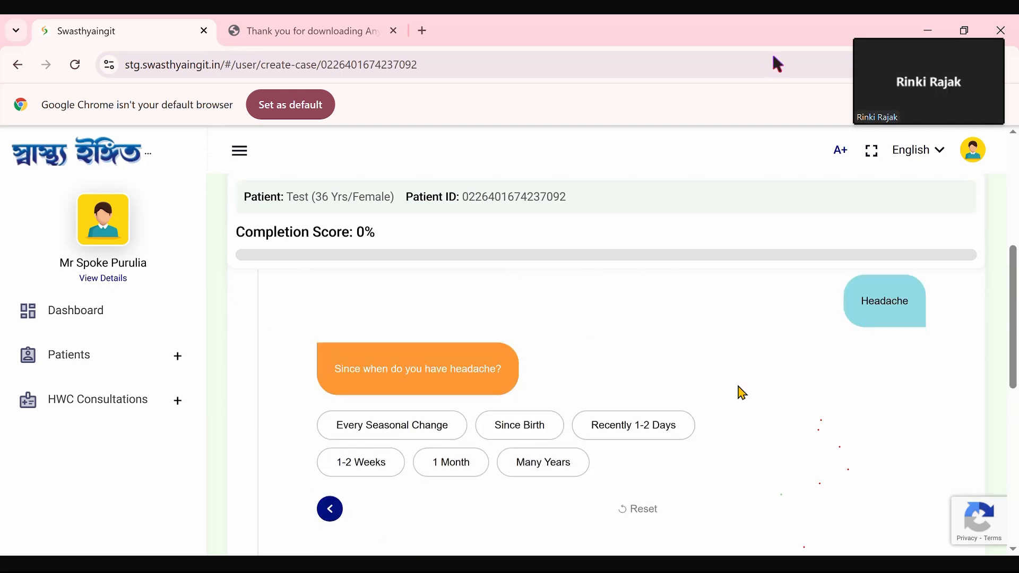
- Select the Purulia hub doctor from Cdac Hub for the case and start the call
scroll(735, 396, "down", 5)
scroll(728, 402, "down", 4)
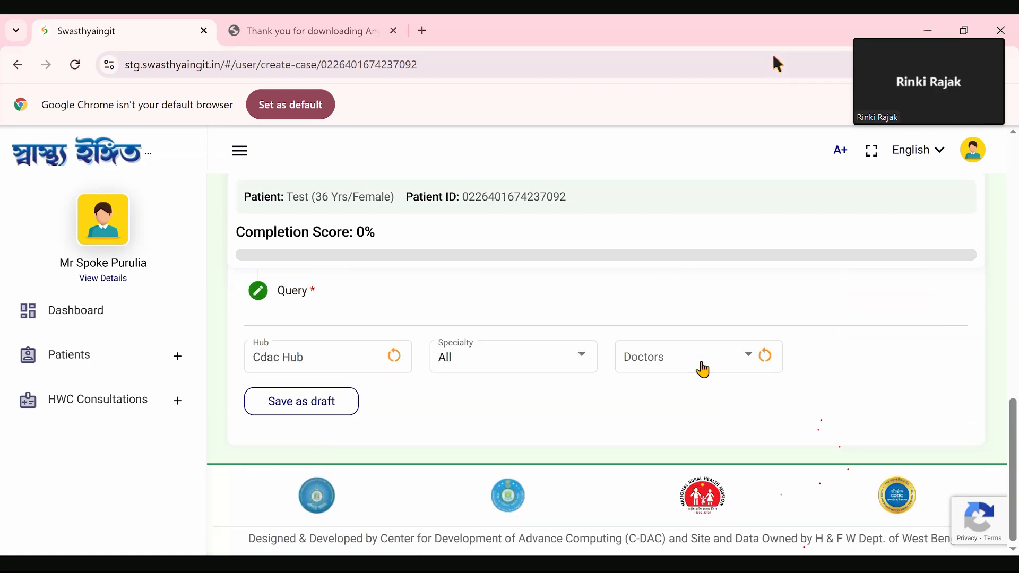
left_click(701, 369)
scroll(732, 523, "down", 3)
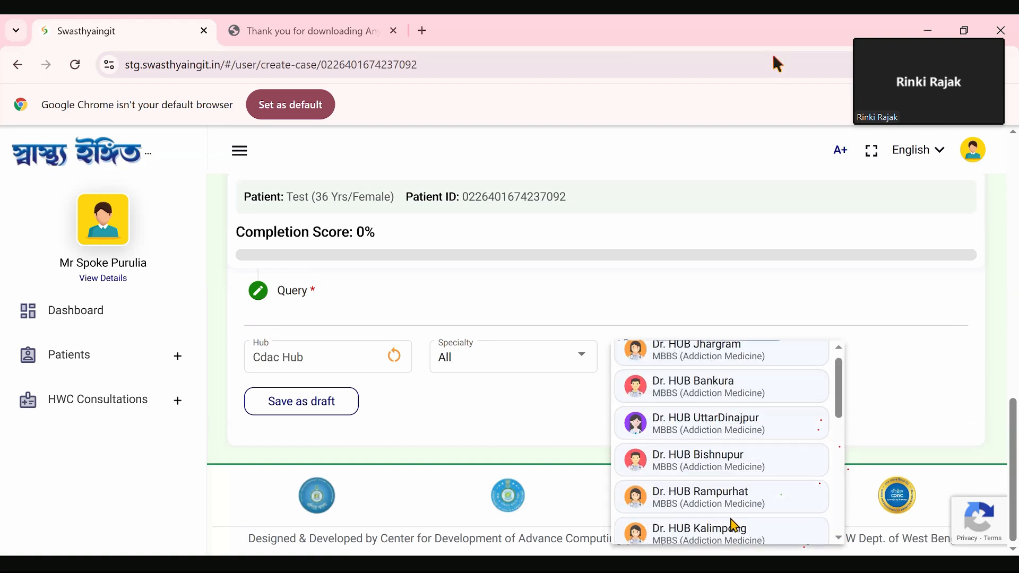
left_click(706, 533)
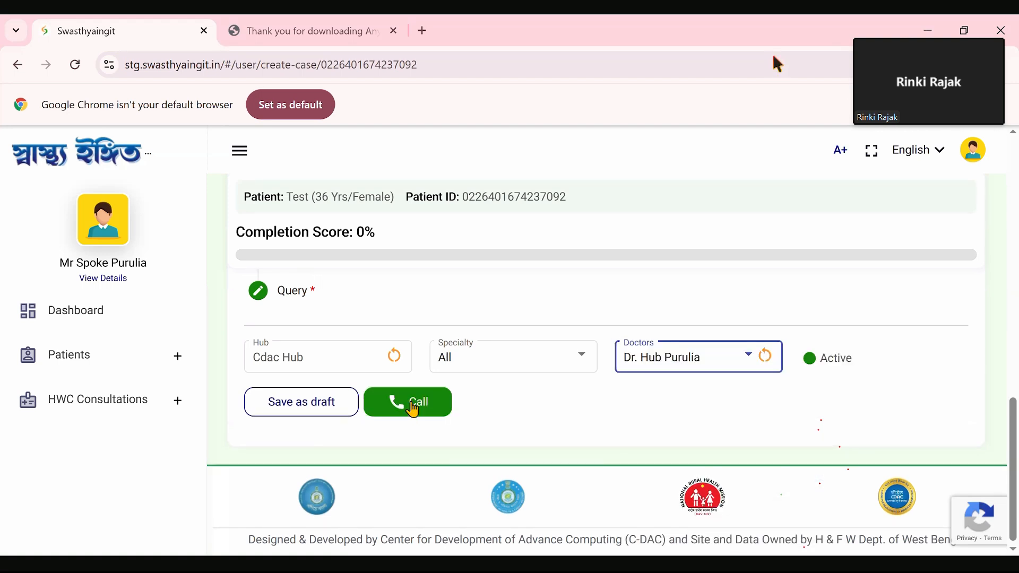
left_click(412, 403)
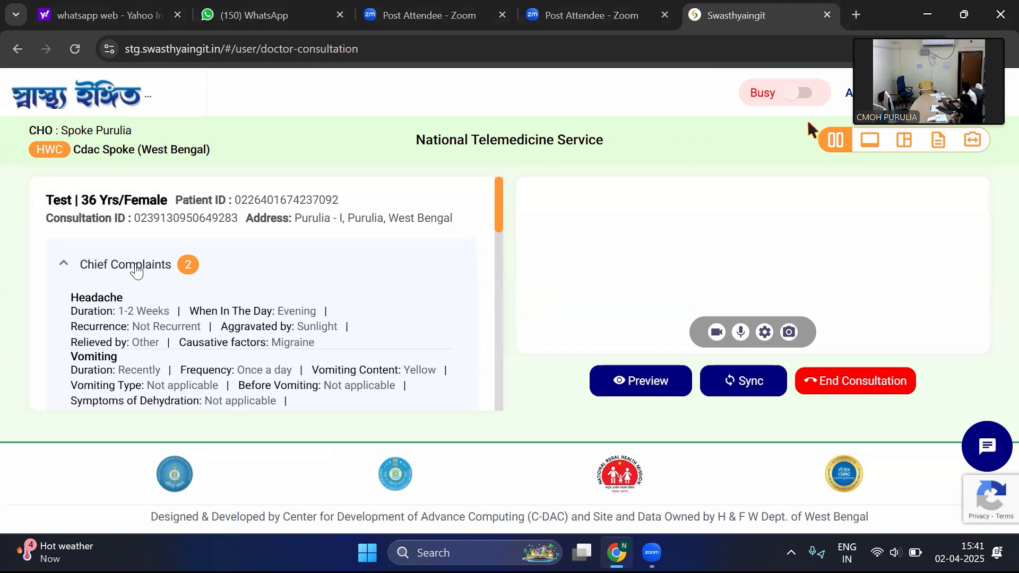
- Review the patient's chief complaints and the medical, personal, family and allergy fields of the History section
scroll(137, 270, "down", 3)
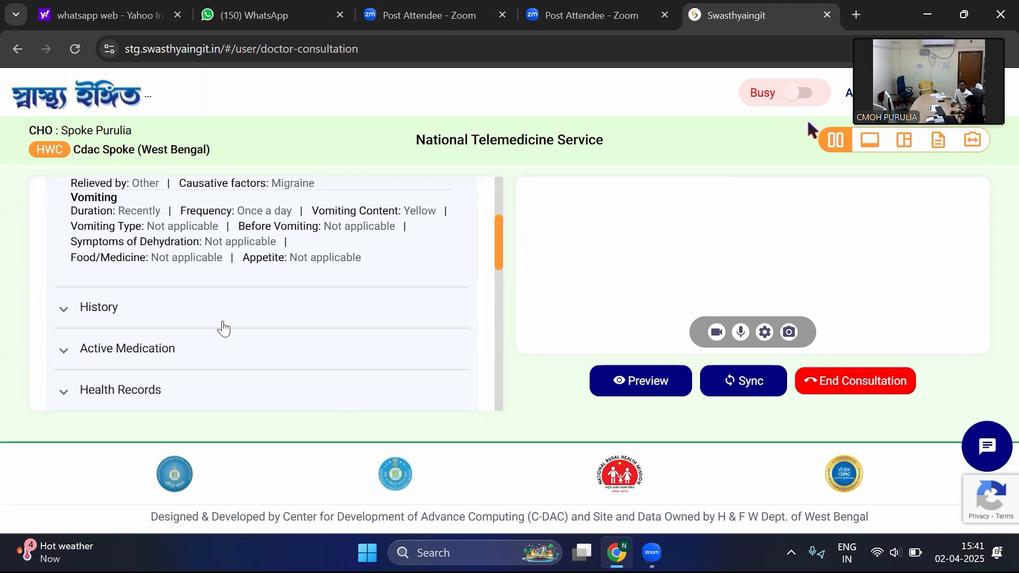
scroll(223, 329, "up", 3)
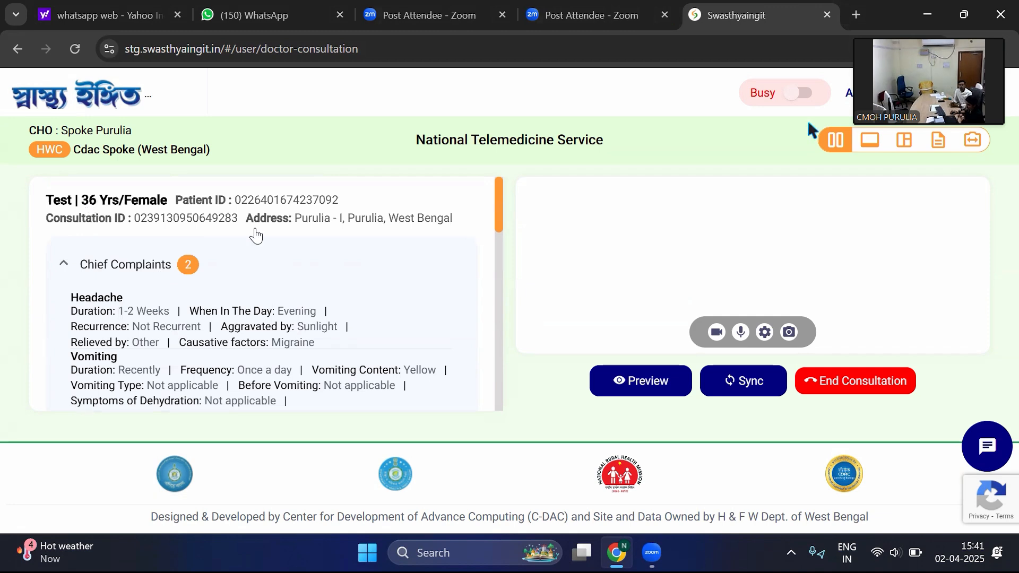
scroll(196, 308, "down", 2)
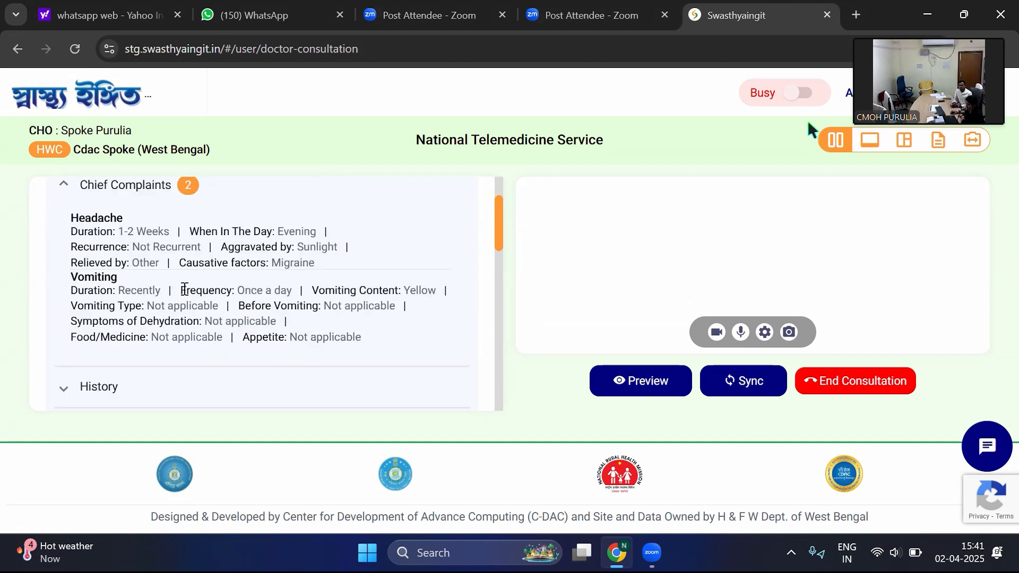
scroll(253, 307, "down", 2)
left_click(214, 308)
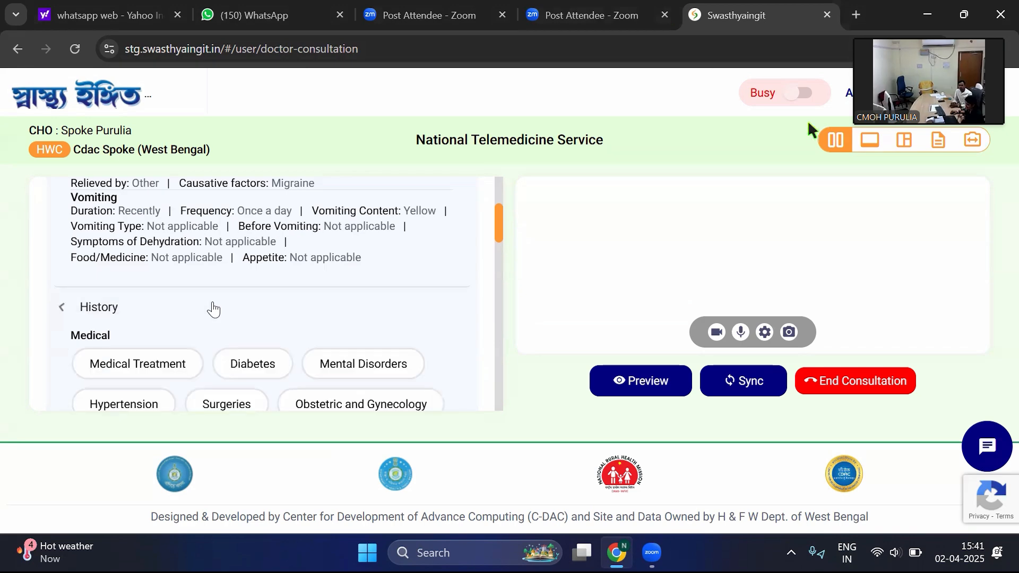
scroll(214, 307, "down", 10)
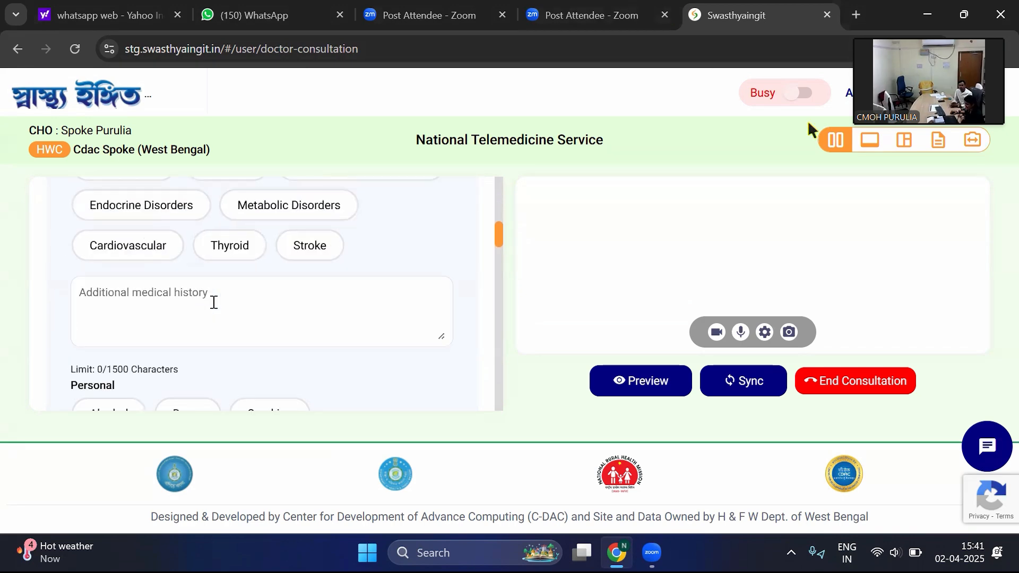
scroll(213, 307, "down", 10)
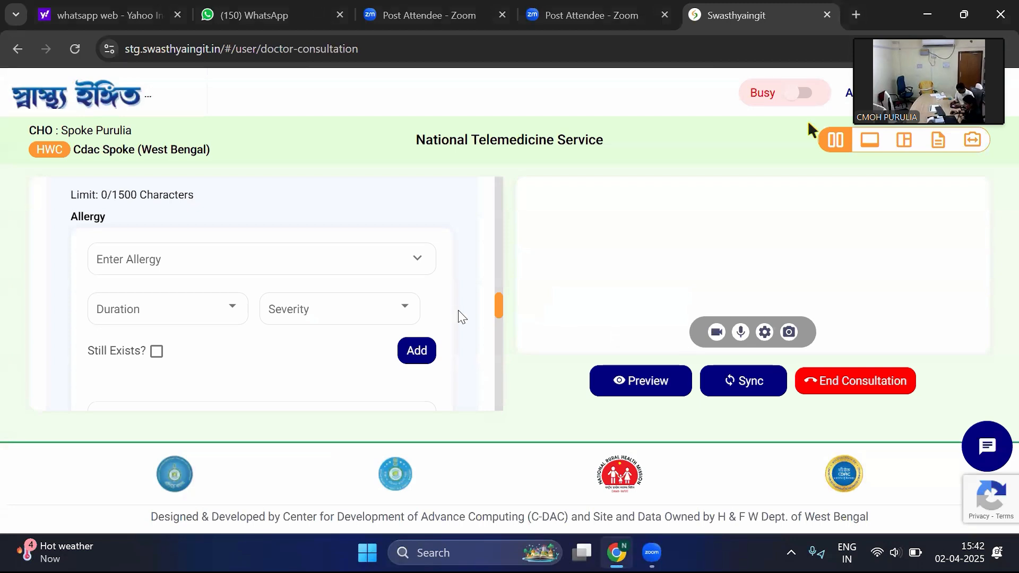
scroll(382, 329, "up", 1)
scroll(382, 326, "down", 5)
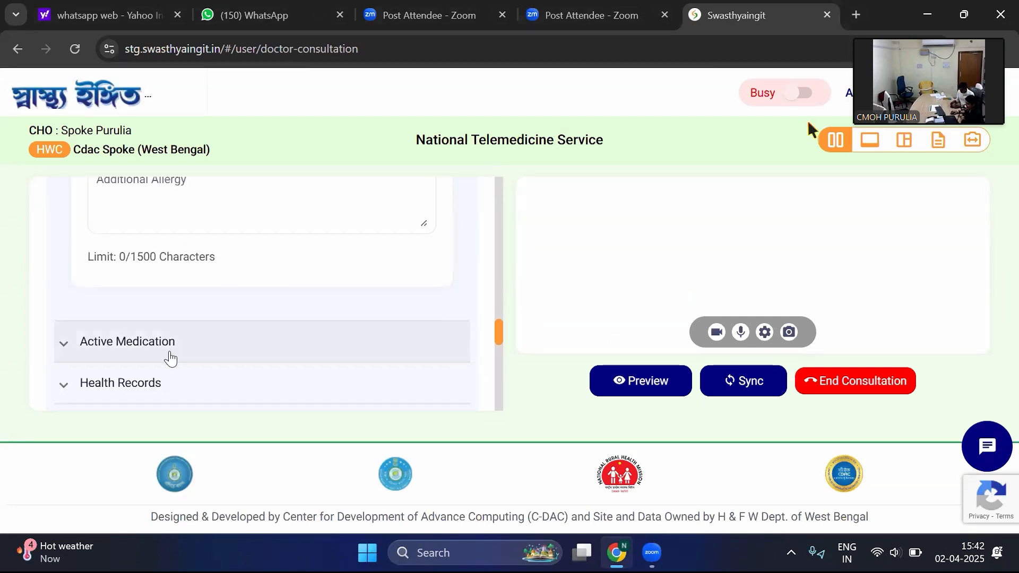
- Expand Active Medication and choose Pantoprazole sodium 40 mg oral tablet as the medicine
left_click(170, 359)
scroll(256, 308, "down", 3)
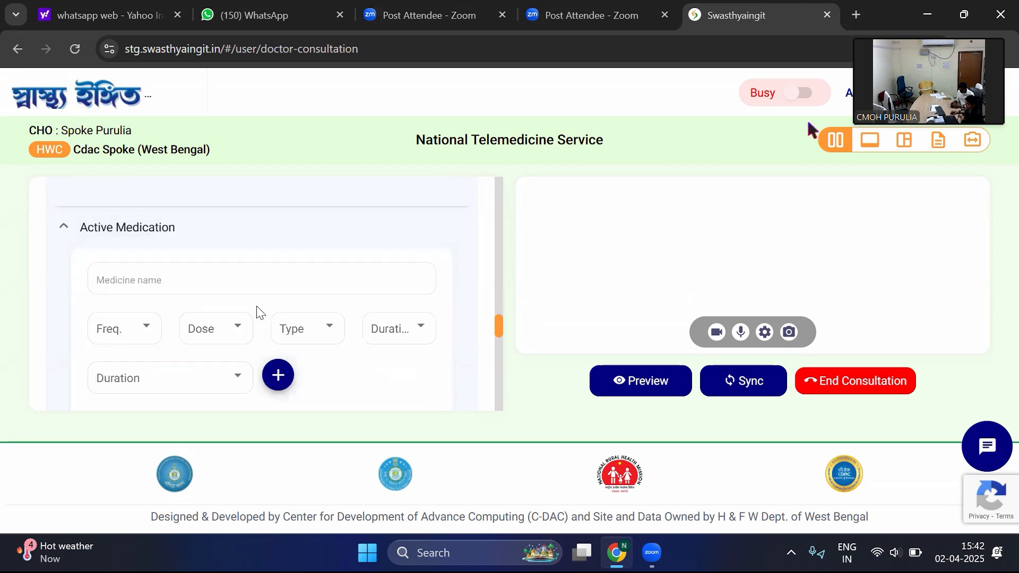
scroll(256, 310, "up", 1)
left_click(165, 315)
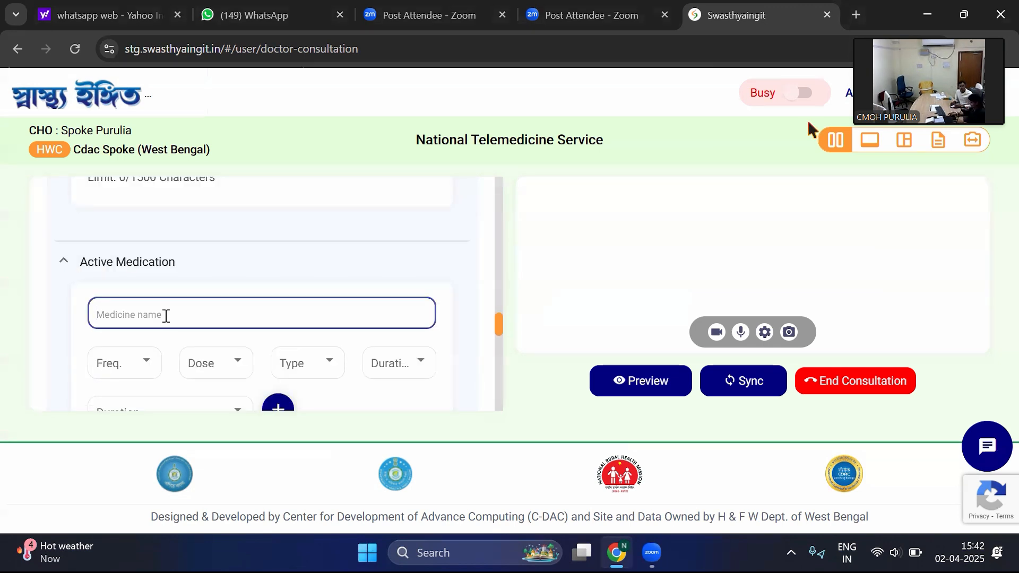
type("panto")
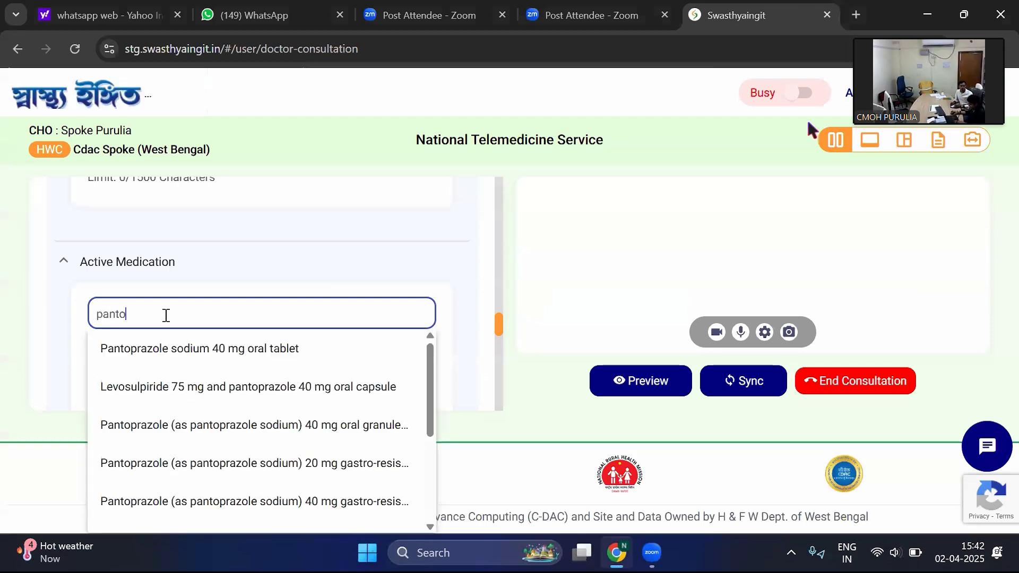
left_click(186, 352)
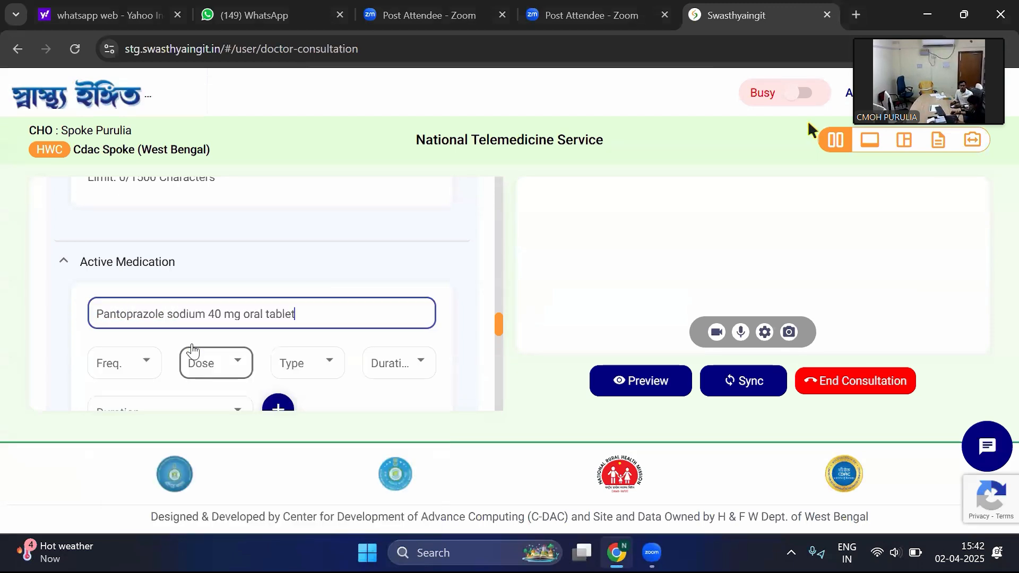
- Set the pantoprazole entry's frequency to OD, dose to 1 and type to Capsule
left_click(136, 364)
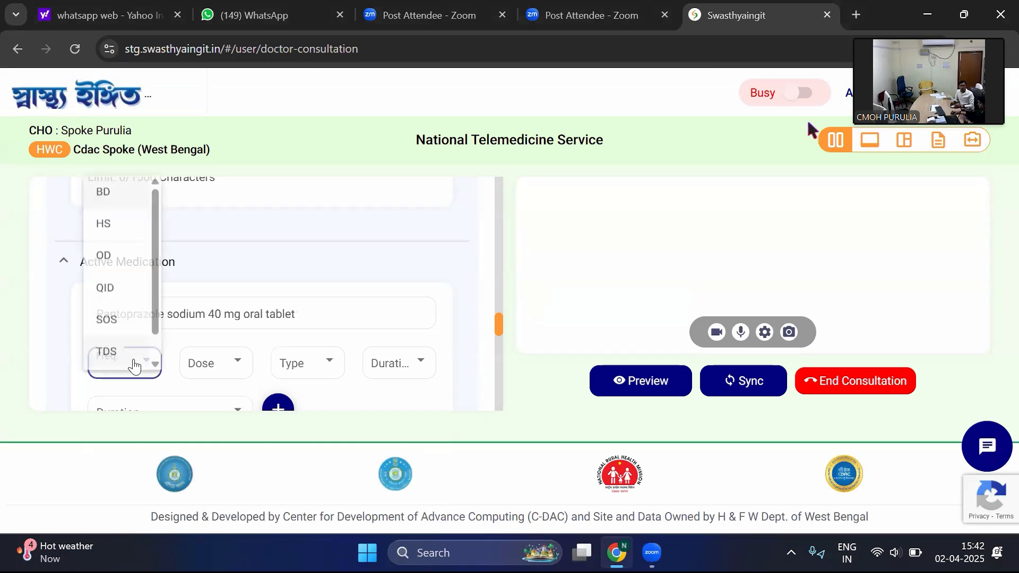
left_click(123, 252)
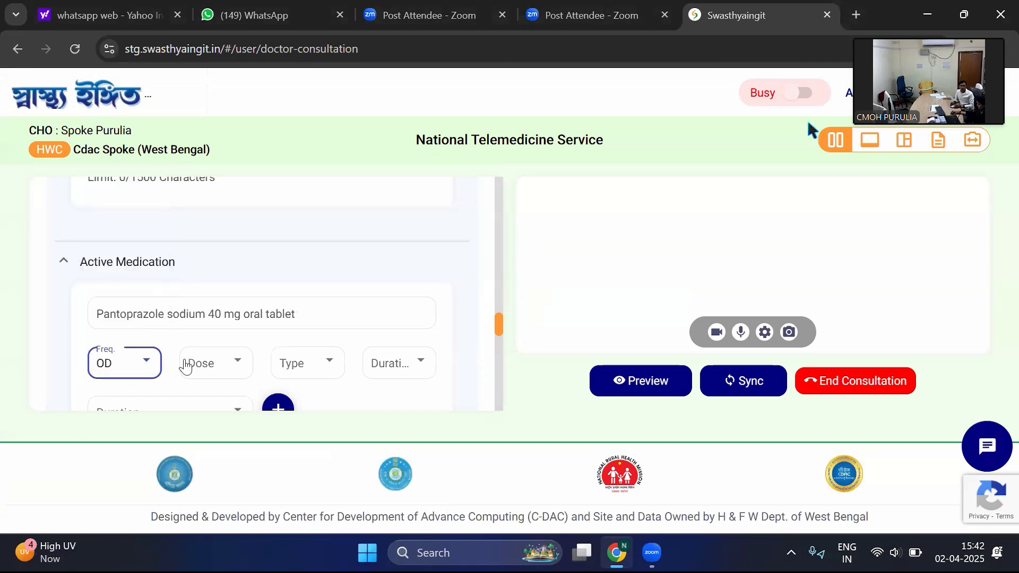
left_click(184, 365)
left_click(184, 363)
left_click(197, 365)
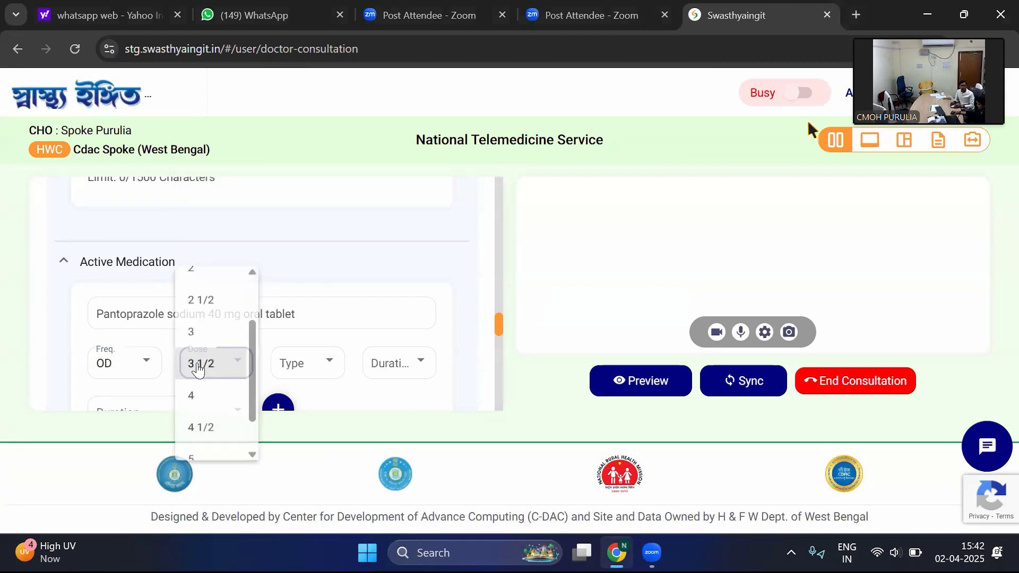
scroll(225, 286, "up", 2)
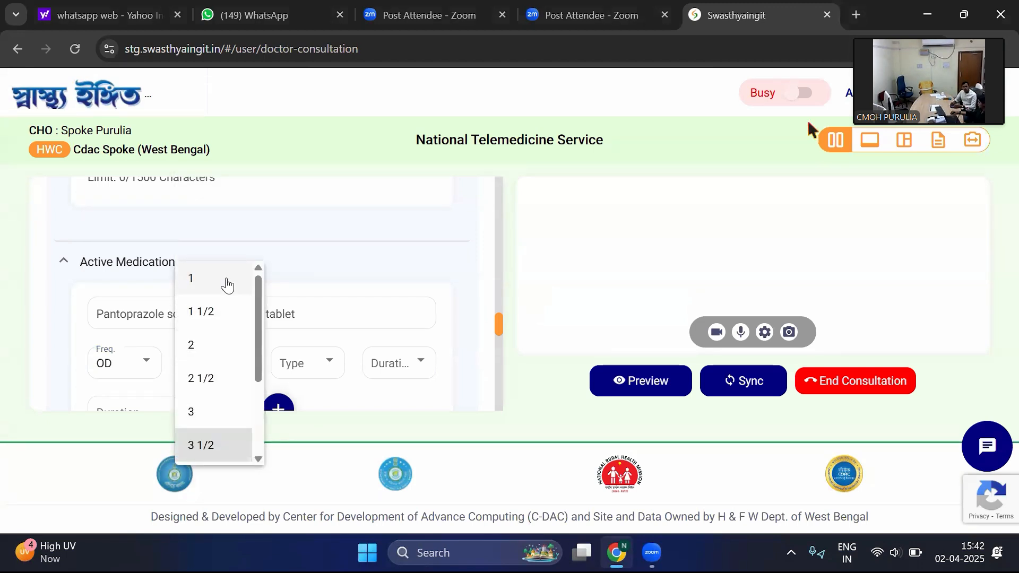
left_click(226, 285)
left_click(301, 365)
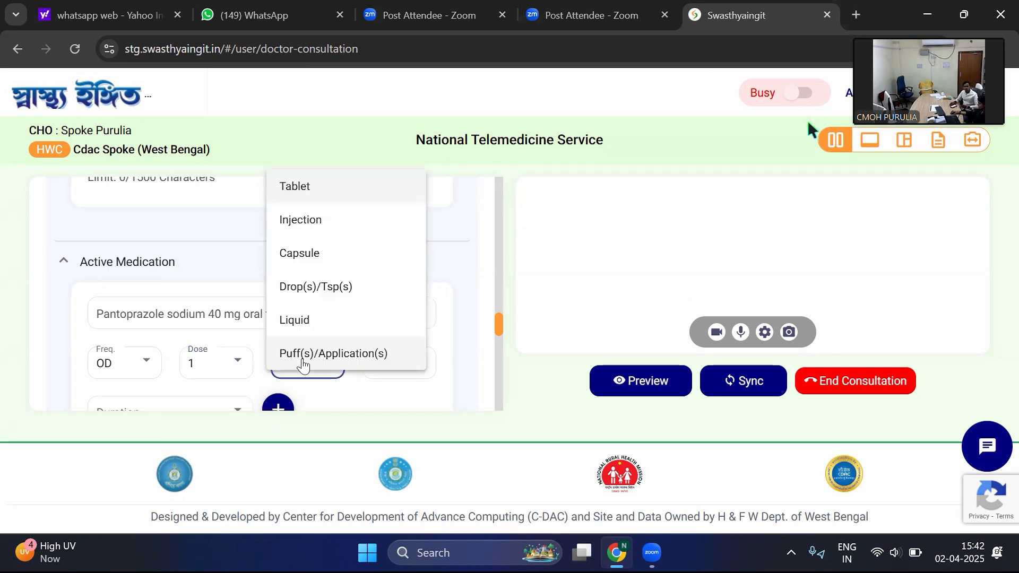
left_click(309, 255)
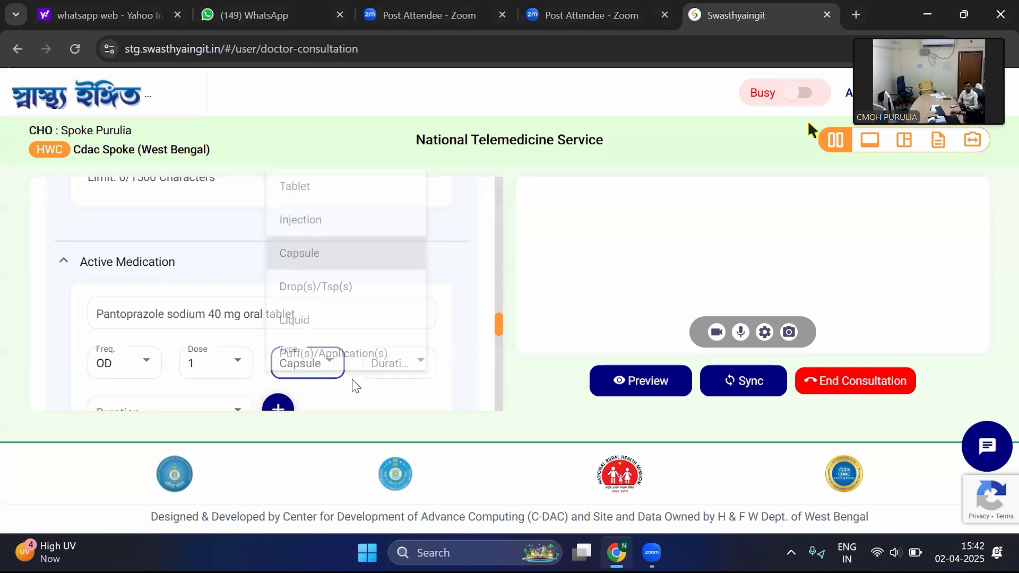
- Set the pantoprazole duration to 3 Day(s) and add the medicine to the active medication
left_click(388, 367)
left_click(397, 246)
scroll(244, 342, "down", 2)
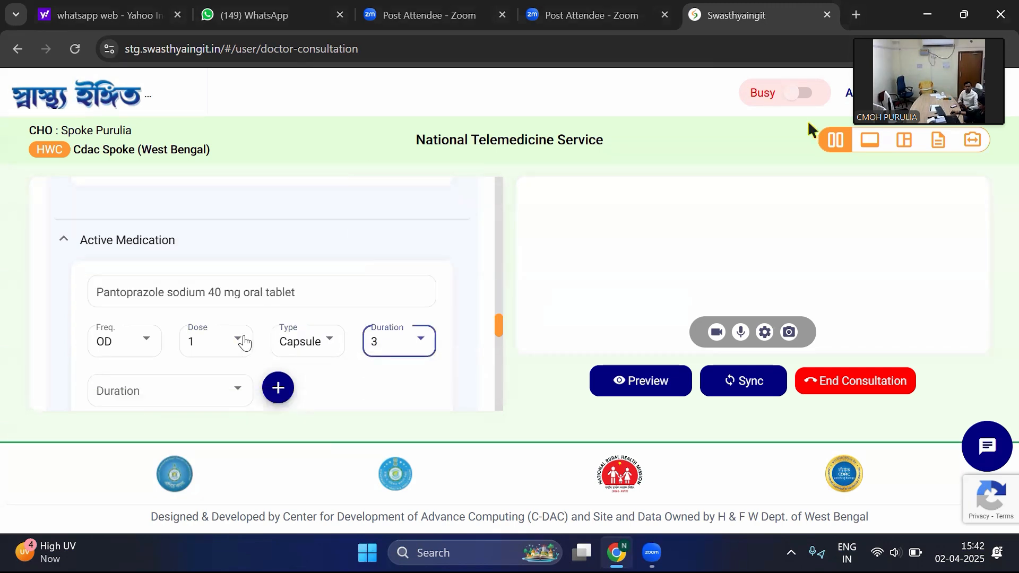
left_click(196, 337)
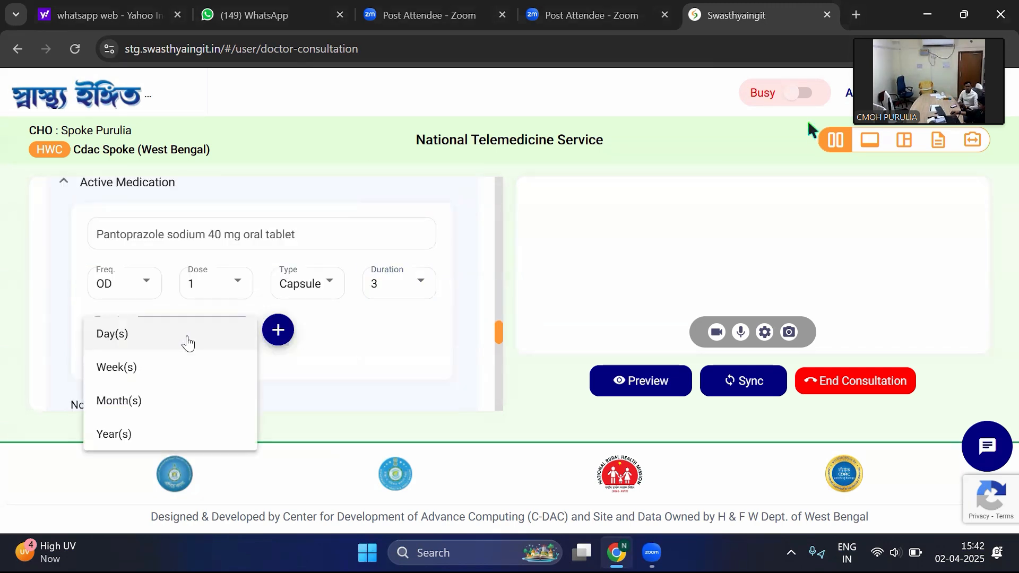
left_click(154, 341)
scroll(281, 276, "down", 2)
left_click(278, 251)
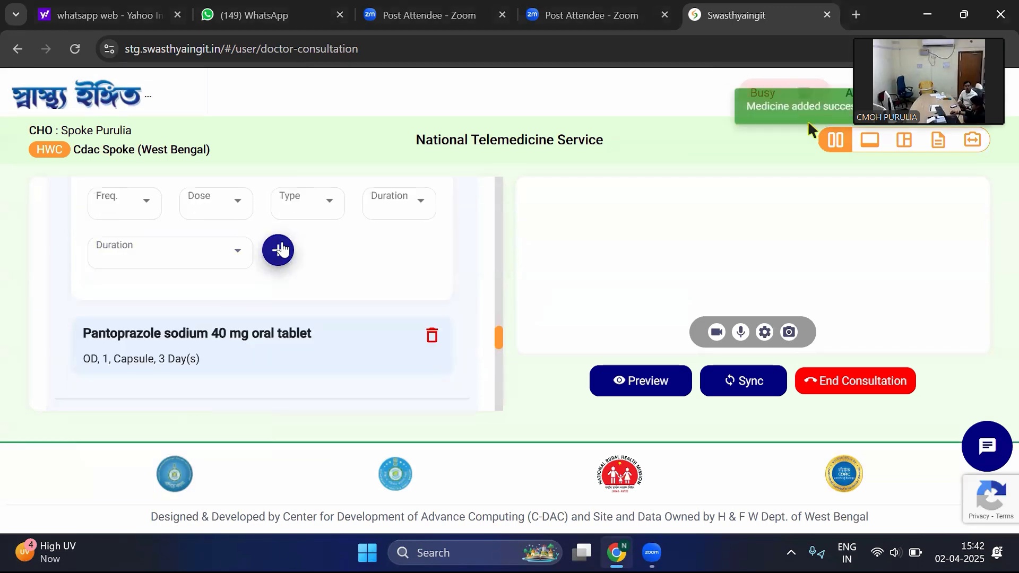
- Check the added pantoprazole entry and the sections around it, from the allergy fields to the query
scroll(388, 260, "up", 3)
scroll(344, 282, "up", 4)
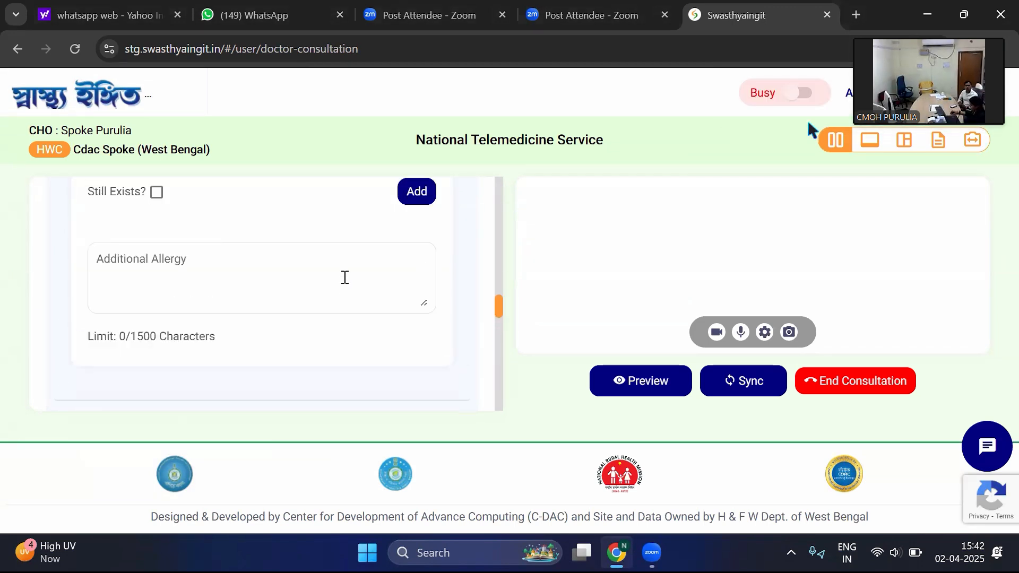
scroll(344, 282, "down", 5)
scroll(344, 283, "down", 3)
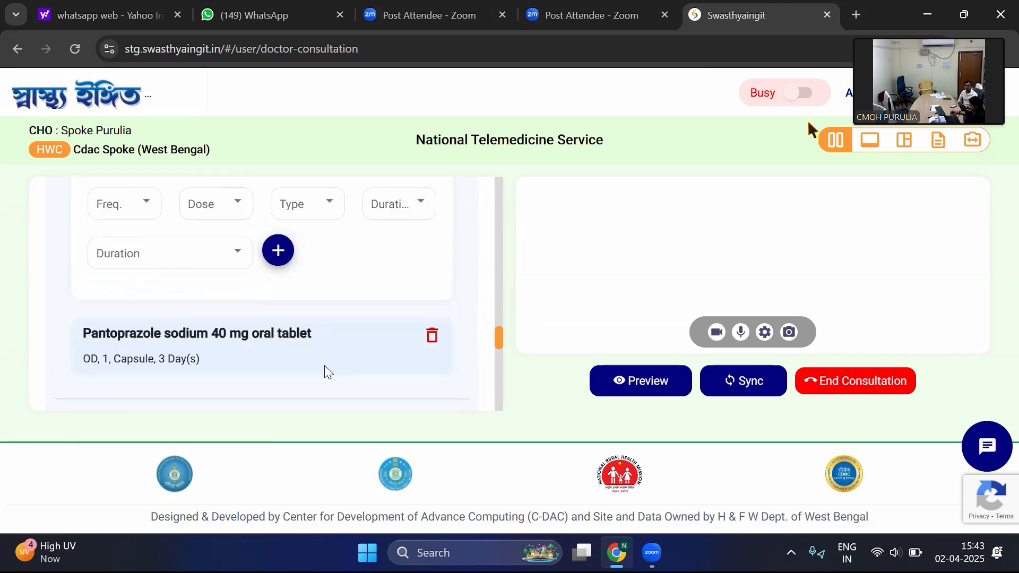
scroll(323, 366, "down", 2)
scroll(202, 350, "down", 2)
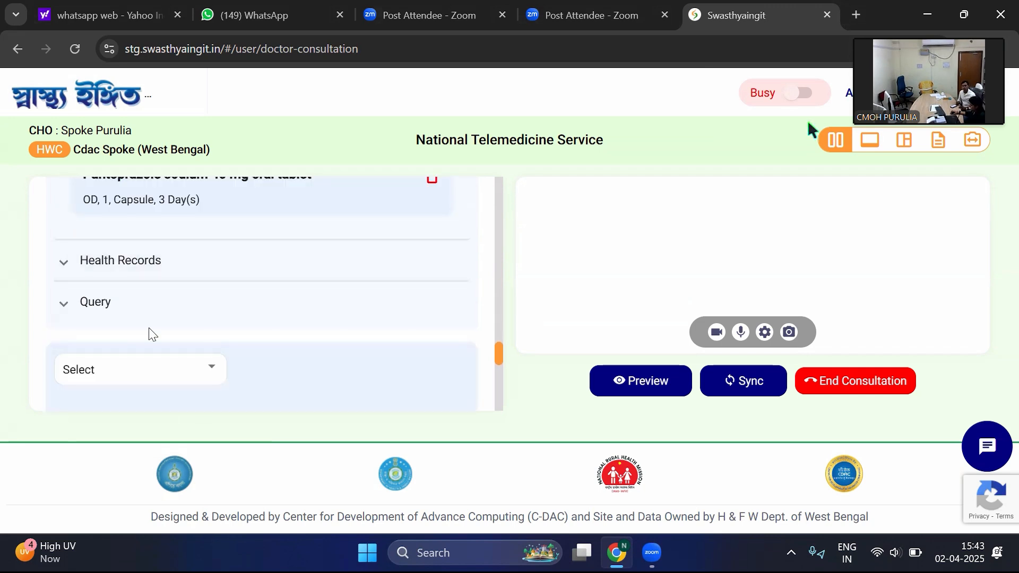
left_click(134, 312)
left_click(134, 312)
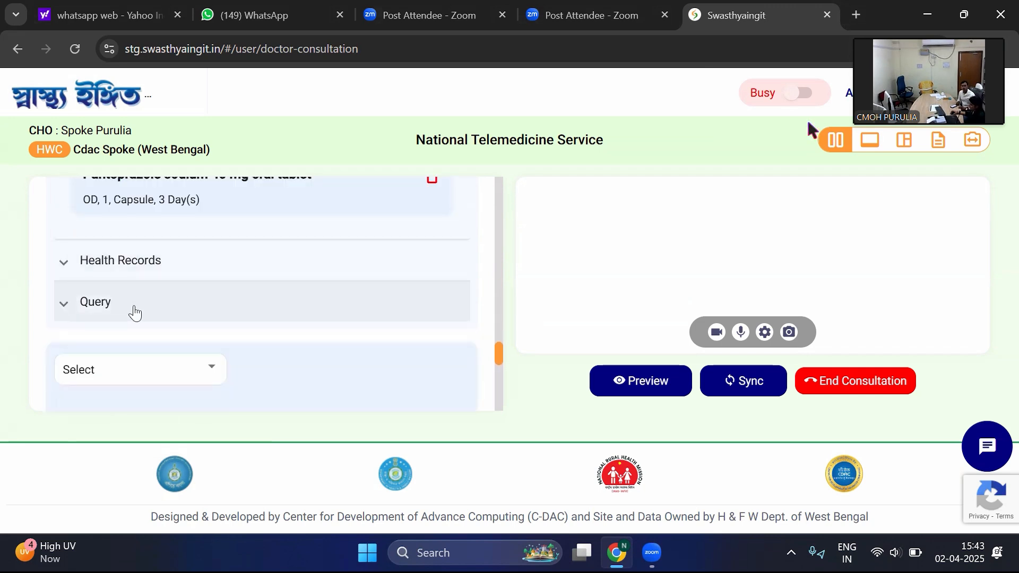
scroll(139, 311, "up", 3)
scroll(139, 310, "up", 1)
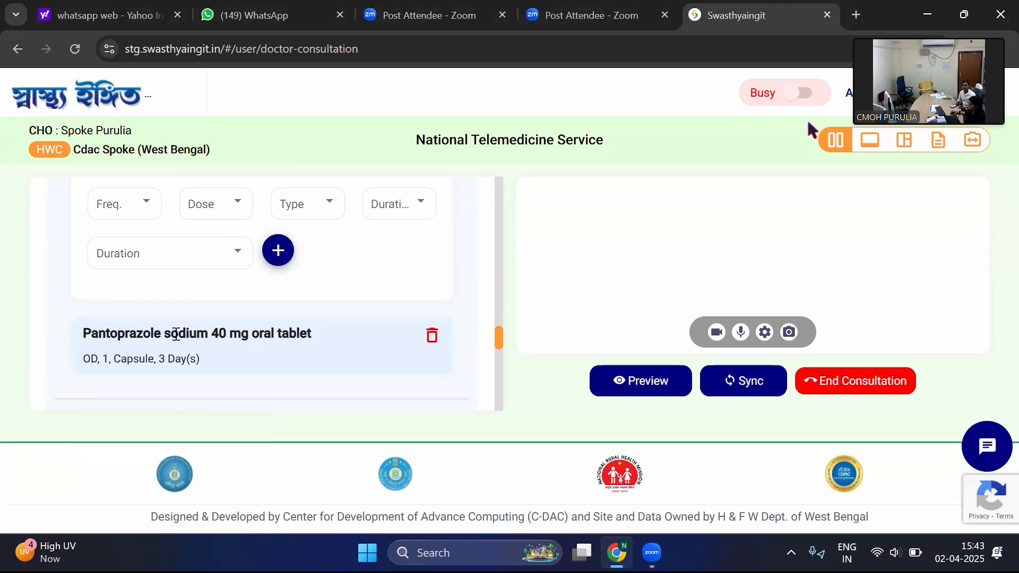
scroll(287, 335, "down", 2)
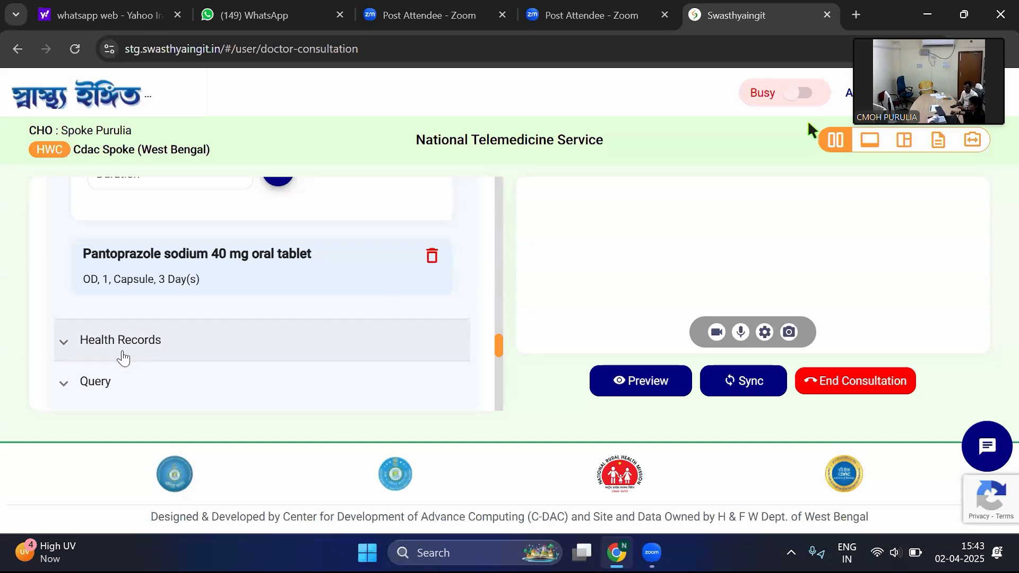
- Examine the case's Health Records and Query sections, and look back over the history and active medication
left_click(170, 349)
scroll(215, 341, "down", 1)
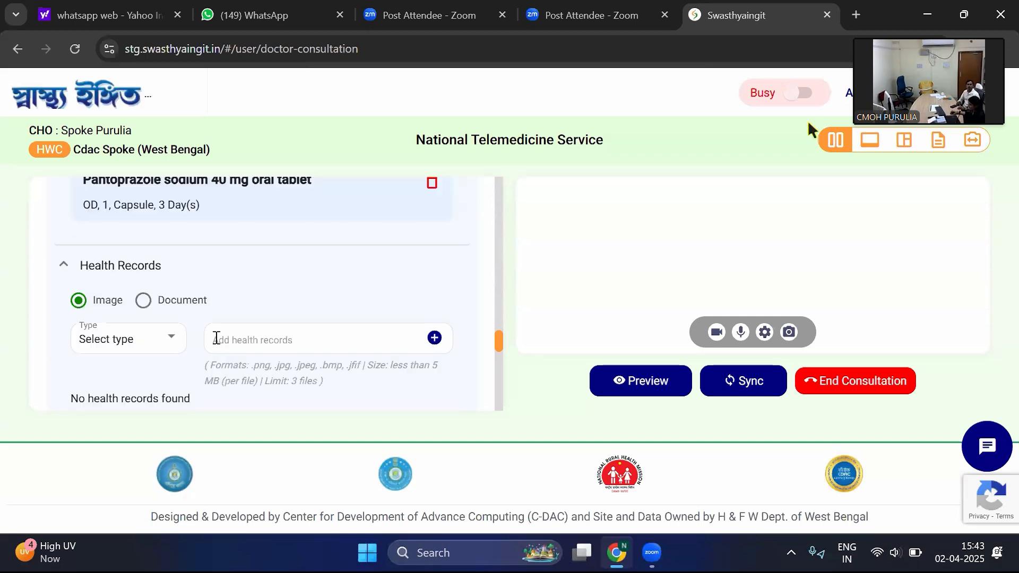
scroll(150, 343, "down", 1)
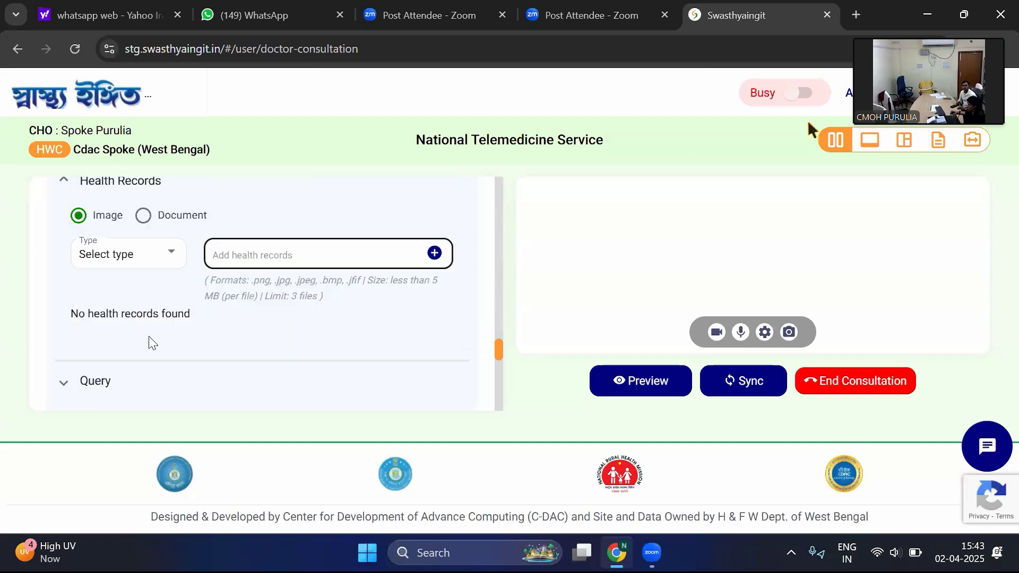
scroll(138, 329, "down", 1)
left_click(140, 325)
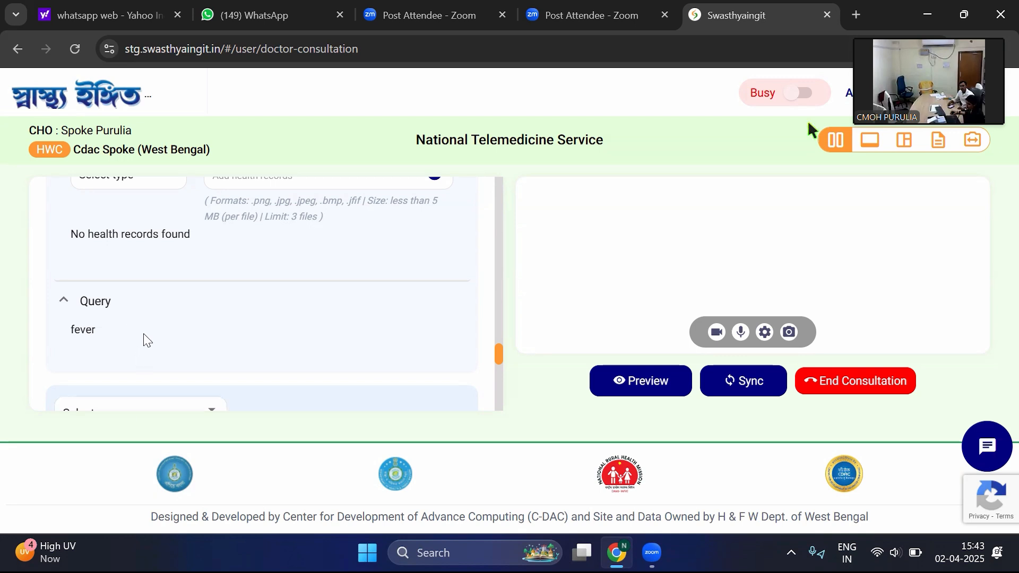
scroll(146, 342, "up", 10)
scroll(143, 334, "up", 8)
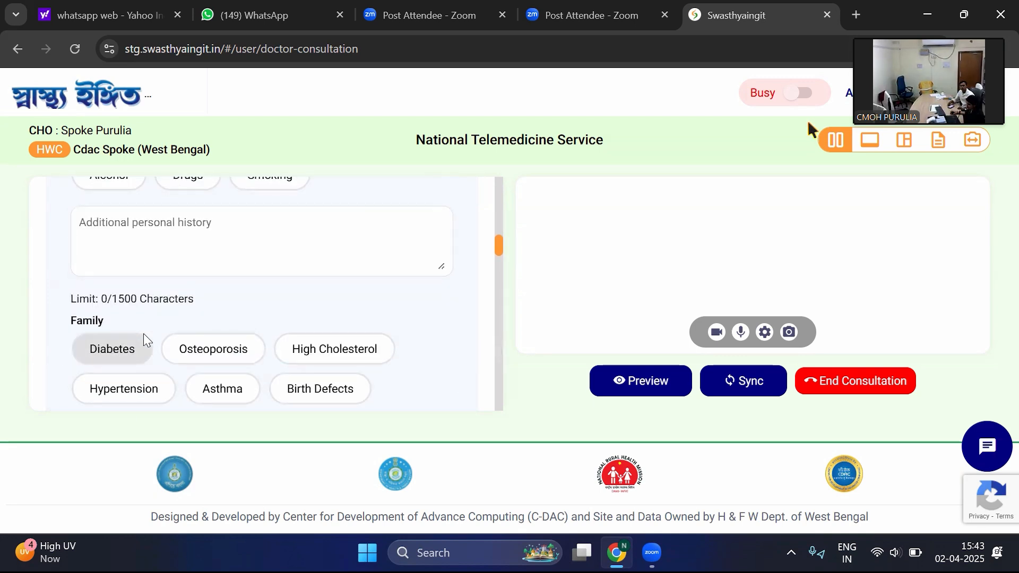
scroll(144, 333, "up", 4)
scroll(144, 334, "down", 7)
scroll(144, 334, "down", 15)
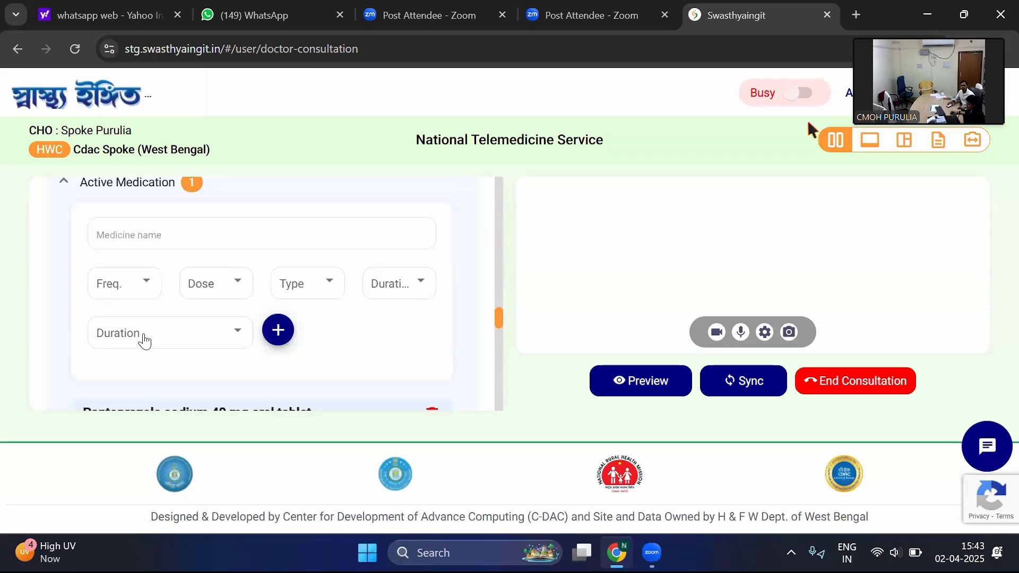
- Check the case remark options above the diagnosis sections, leaving the selection unset
scroll(143, 334, "up", 3)
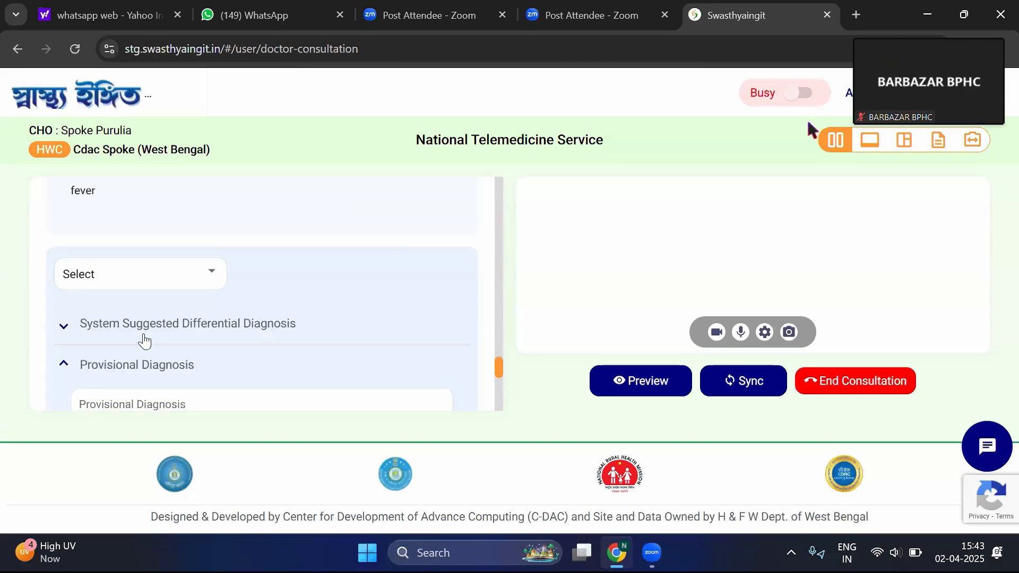
scroll(143, 334, "down", 3)
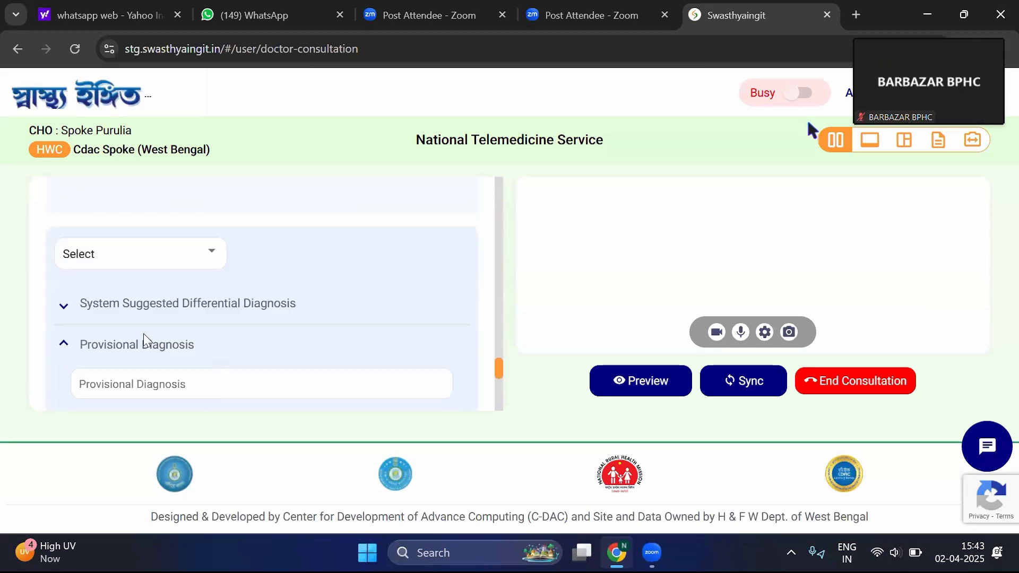
left_click(162, 255)
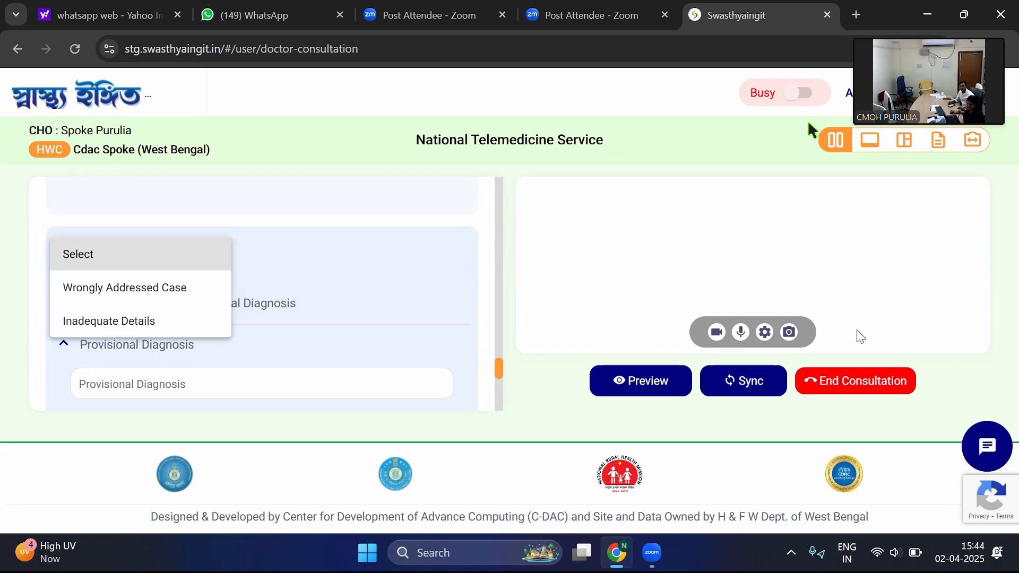
left_click(983, 444)
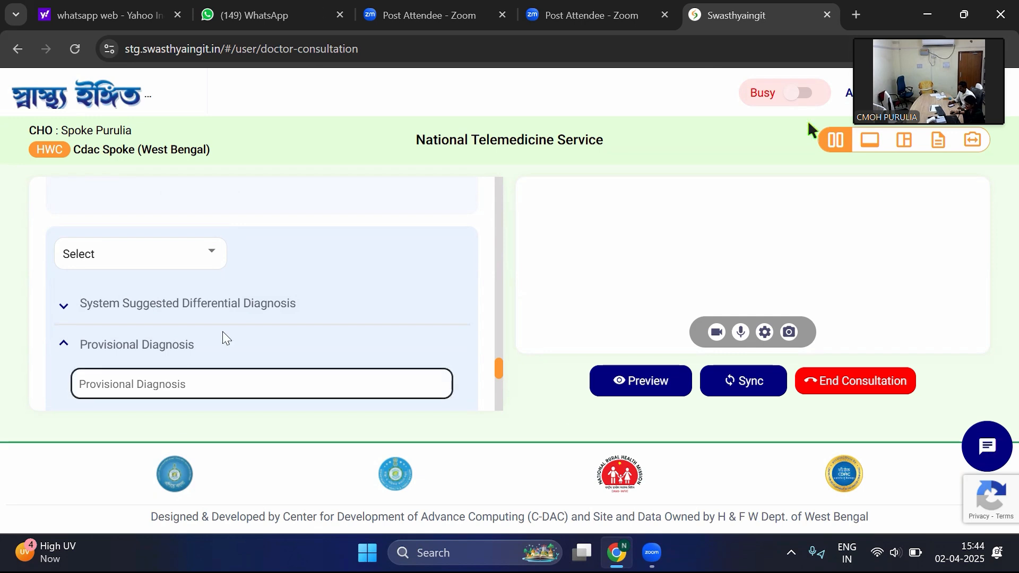
- Enter "bedrest" as the advice for the patient's prescription
scroll(242, 321, "down", 3)
scroll(202, 316, "down", 4)
left_click(150, 307)
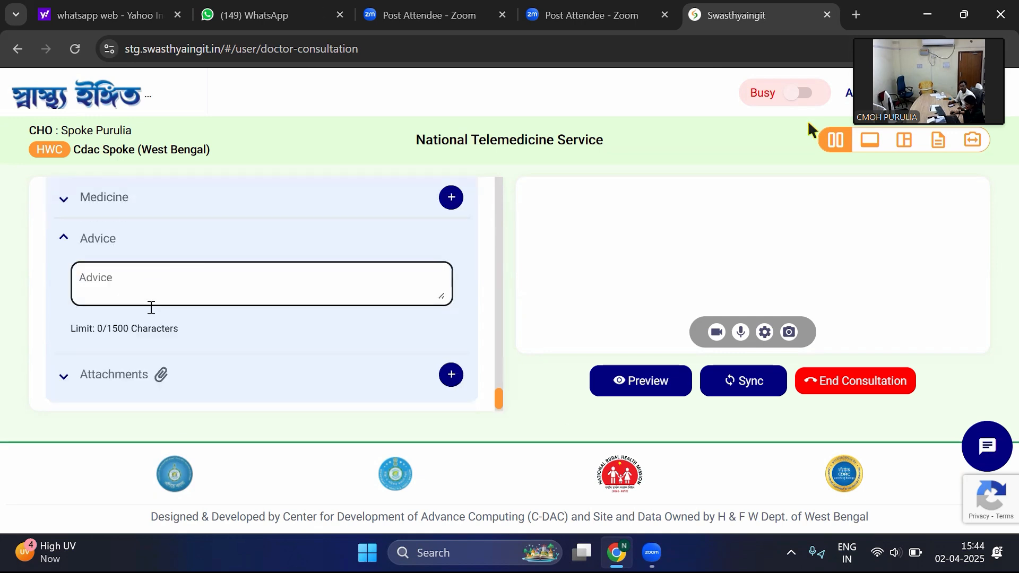
left_click(119, 276)
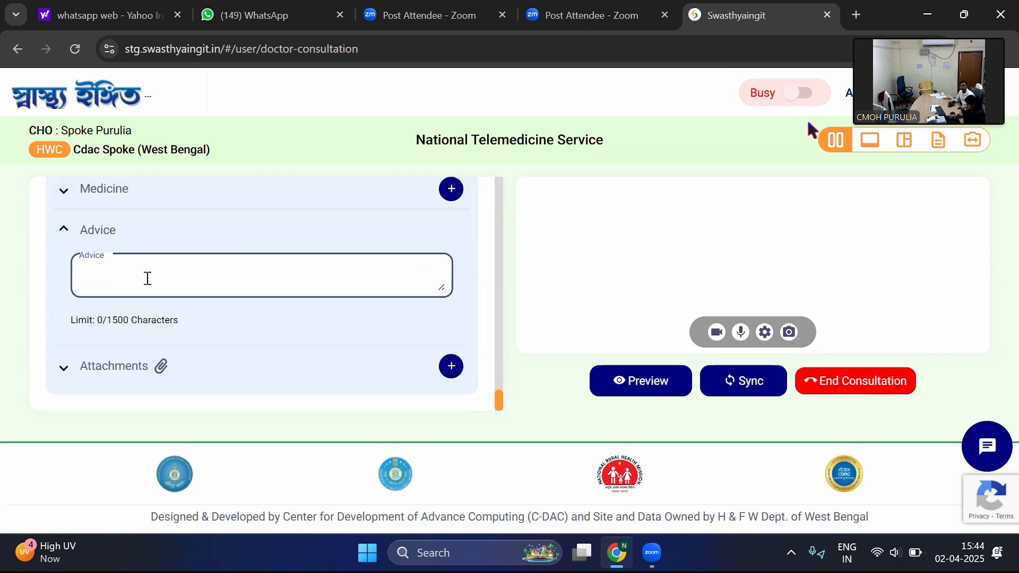
type("bedr")
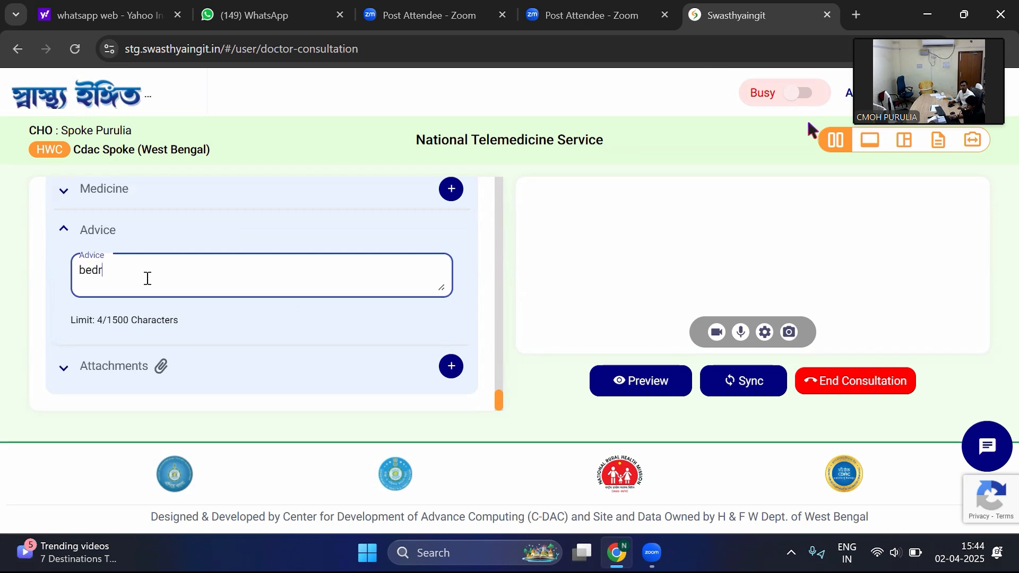
type("est")
left_click(409, 310)
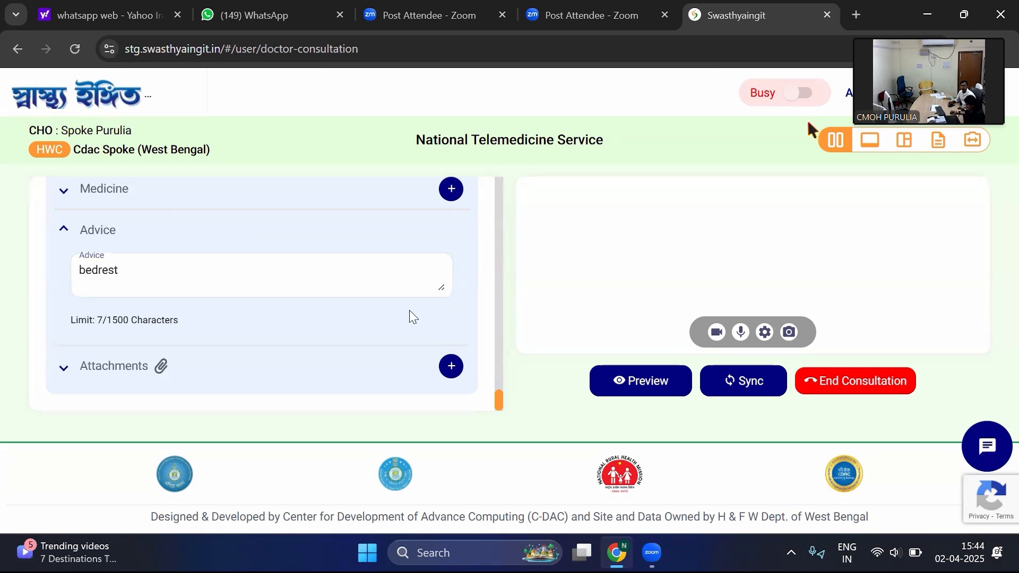
- Try to attach the worksheet SPOKE PERFORMANCE MARCH '2025 from Downloads to the consultation
left_click(449, 368)
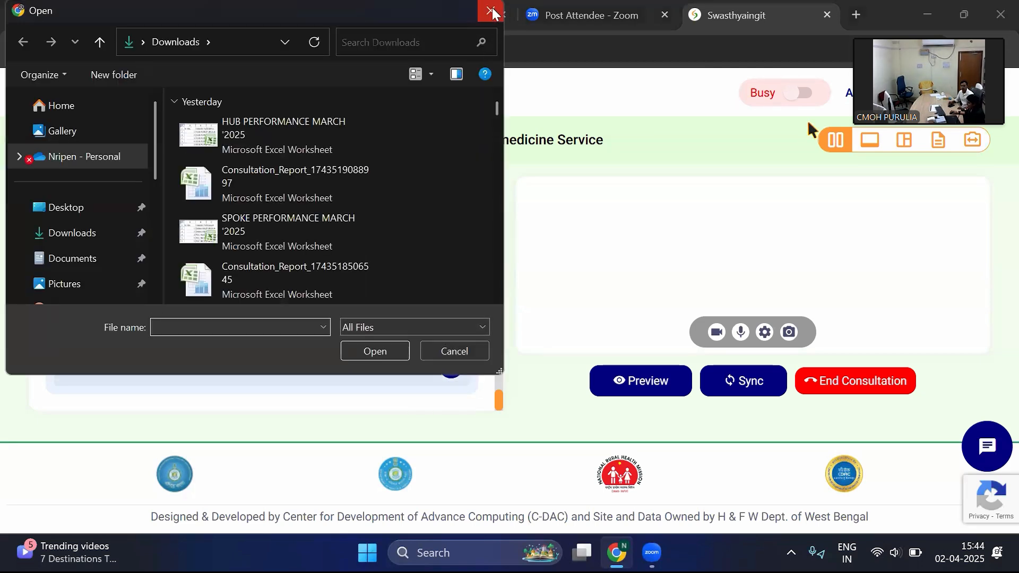
left_click(494, 12)
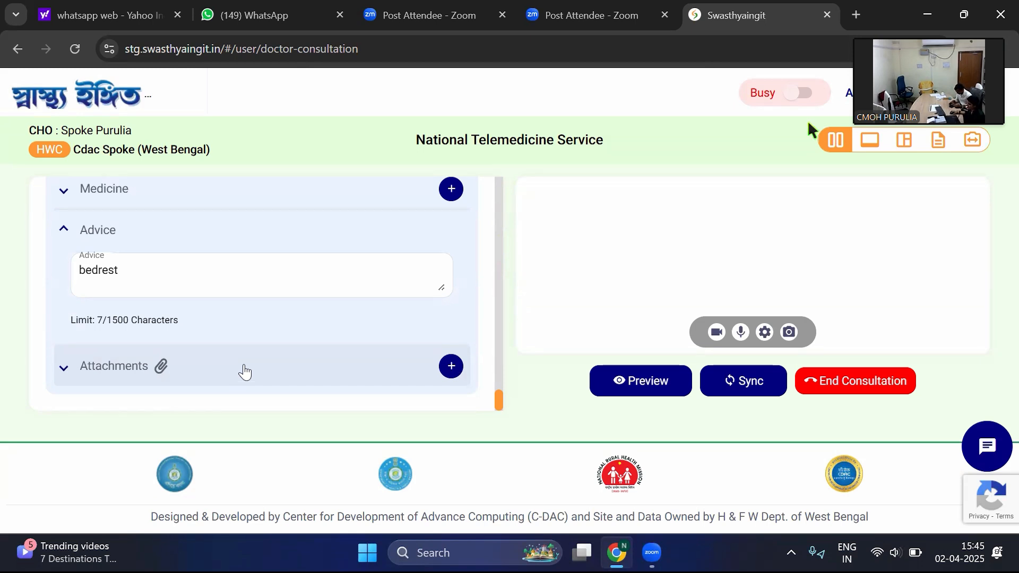
left_click(452, 369)
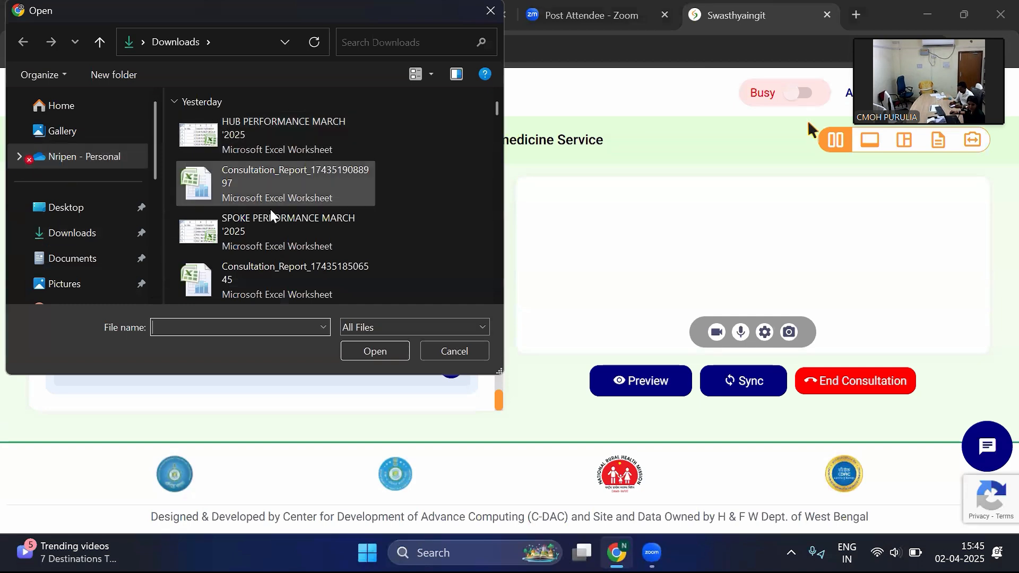
left_click(264, 235)
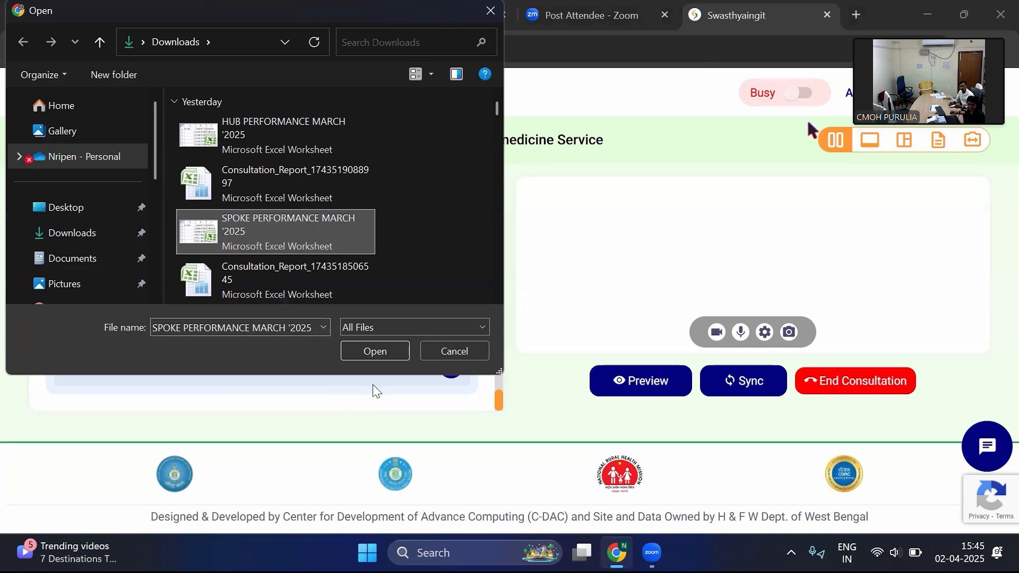
left_click(374, 343)
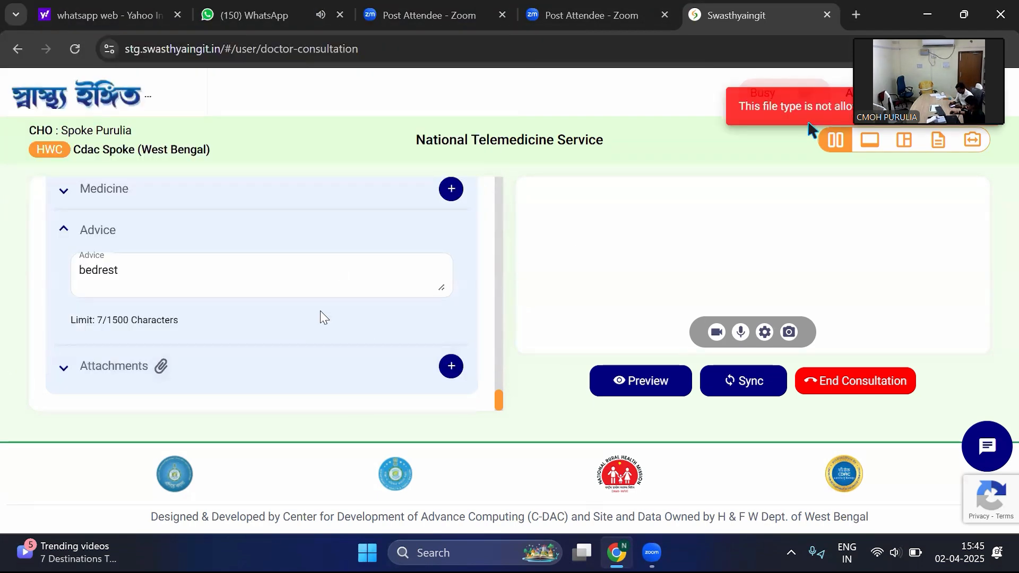
- Preview the prescription from the patient details and chief complaints through to the advice, and close the preview
left_click(651, 384)
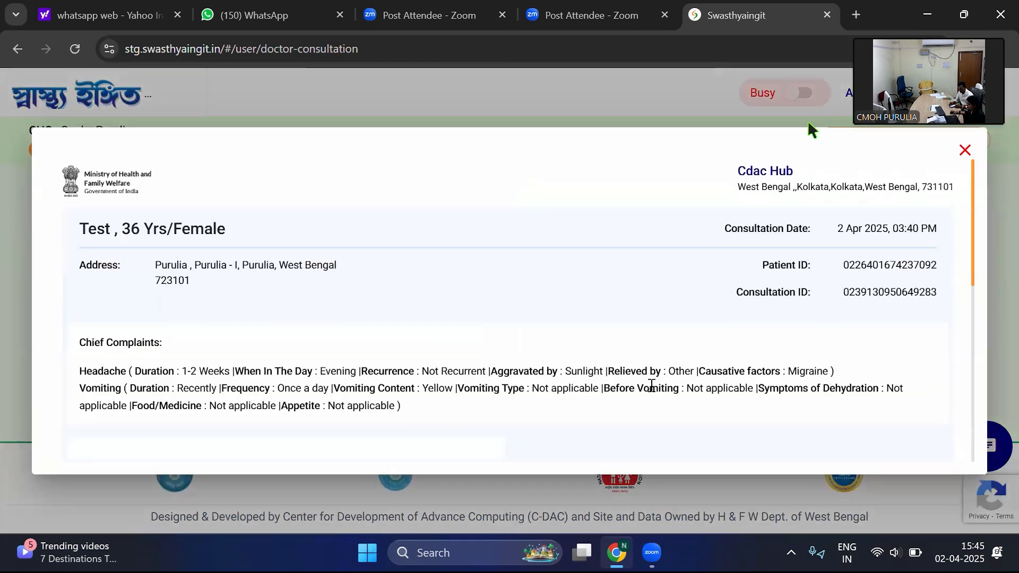
scroll(581, 308, "down", 5)
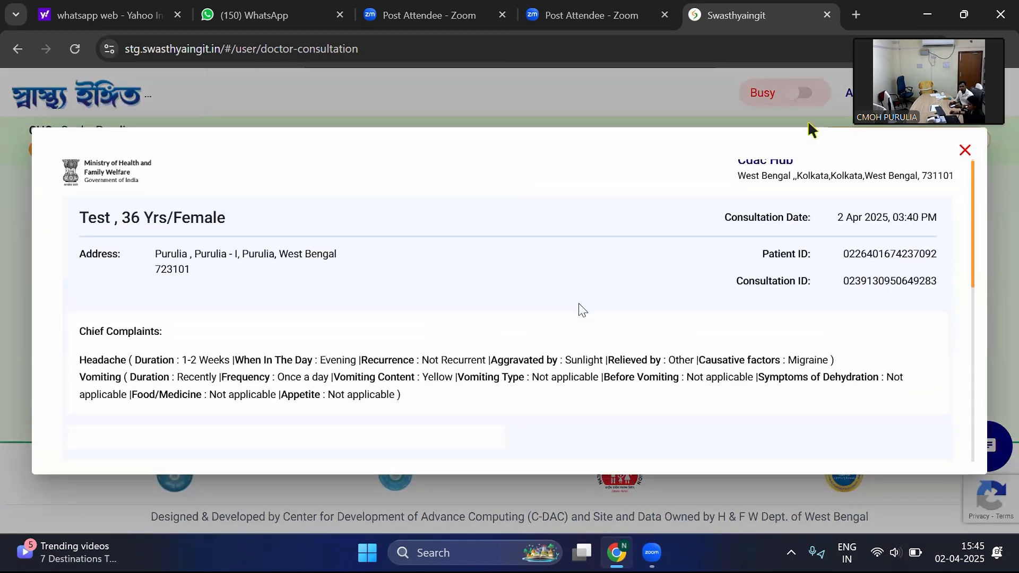
scroll(580, 308, "up", 3)
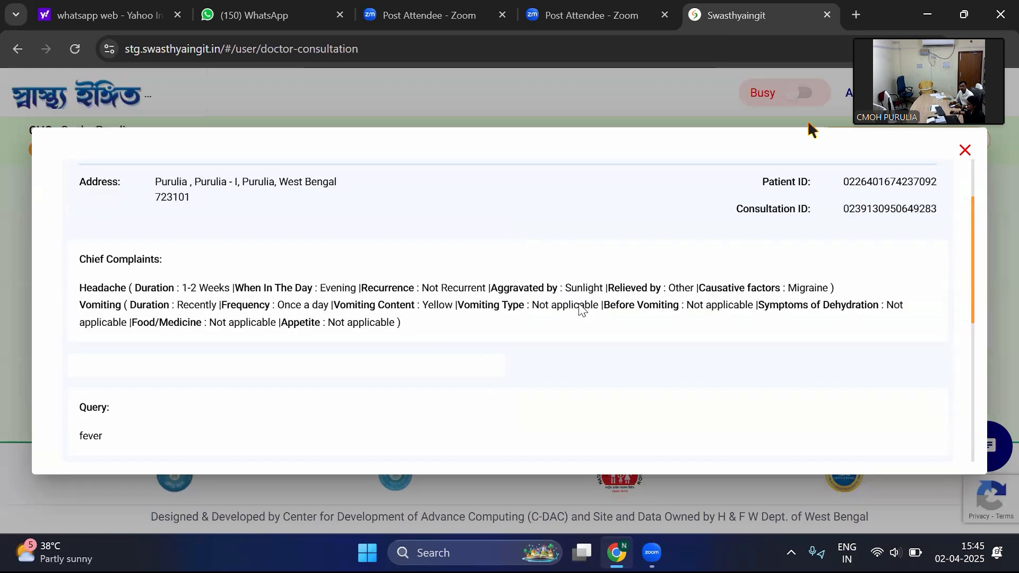
scroll(580, 308, "down", 6)
scroll(583, 310, "down", 1)
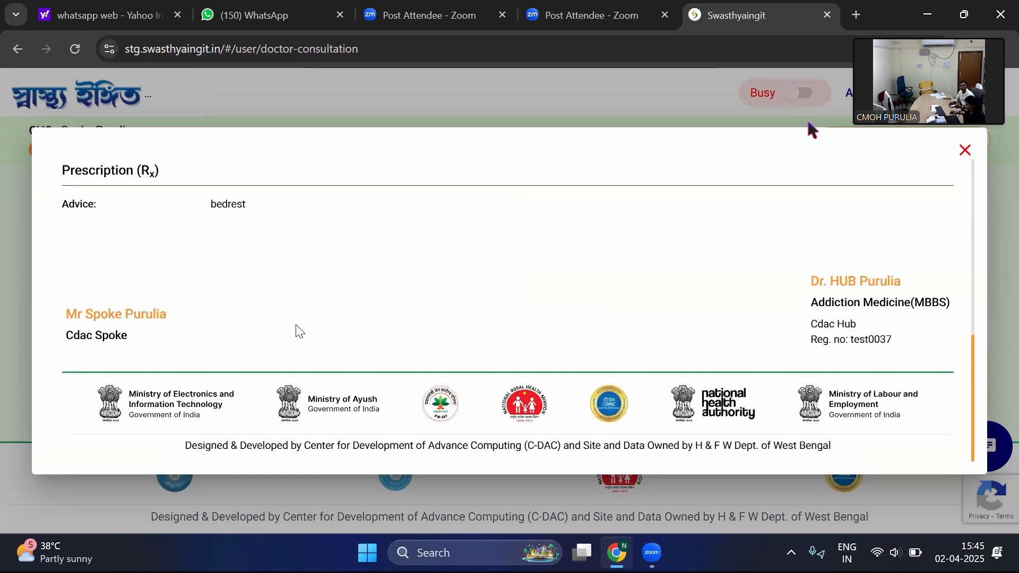
scroll(570, 329, "up", 10)
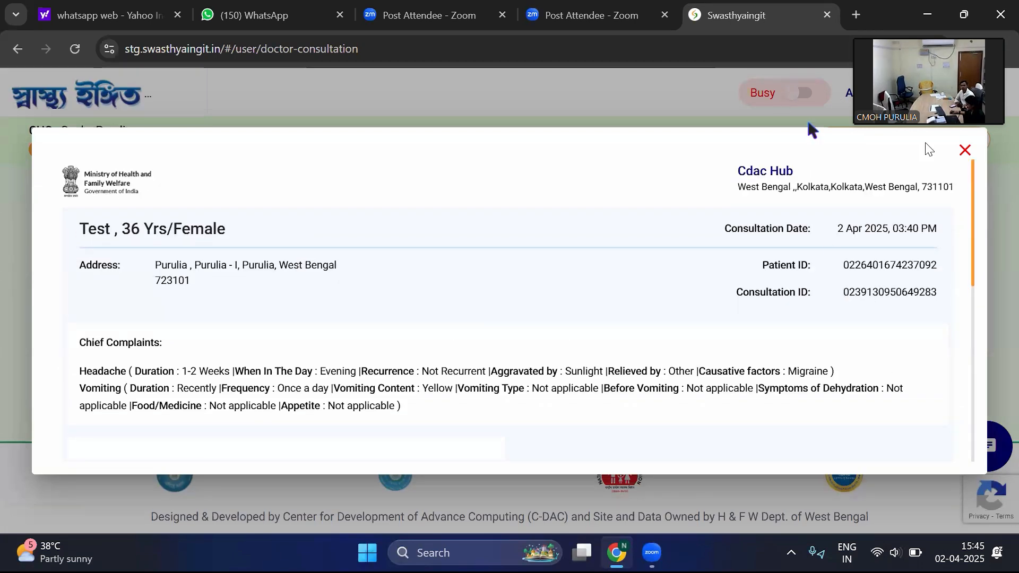
scroll(542, 289, "down", 10)
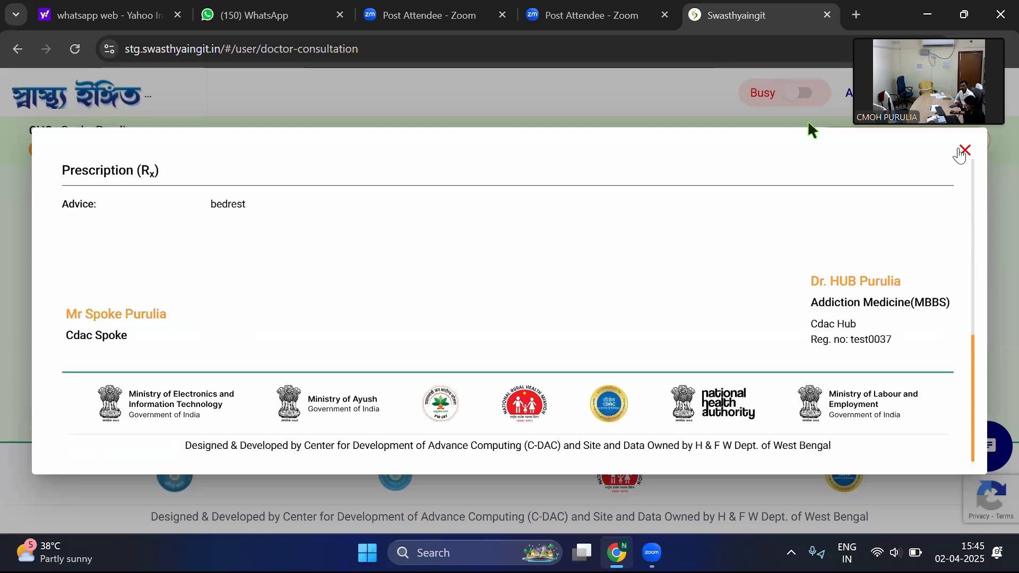
left_click(965, 150)
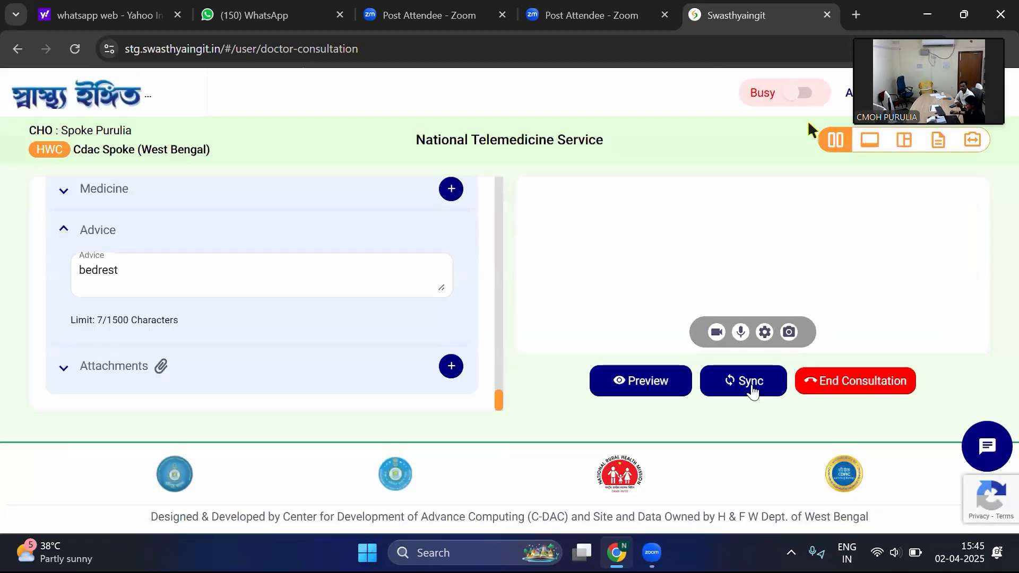
- Sync the consultation and check the shared prescription's advice in the spoke's consultation window
left_click(751, 383)
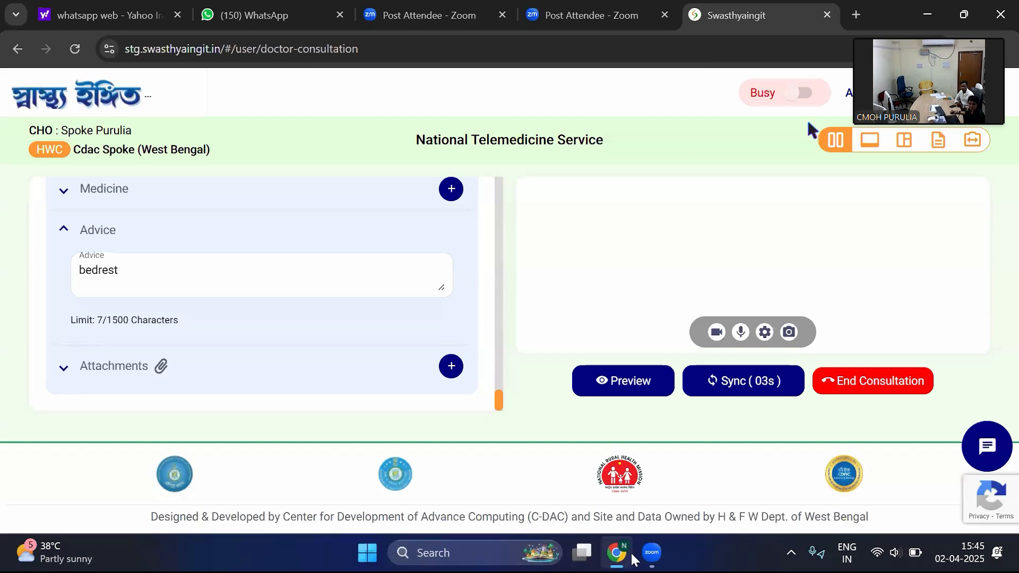
mouse_move(624, 561)
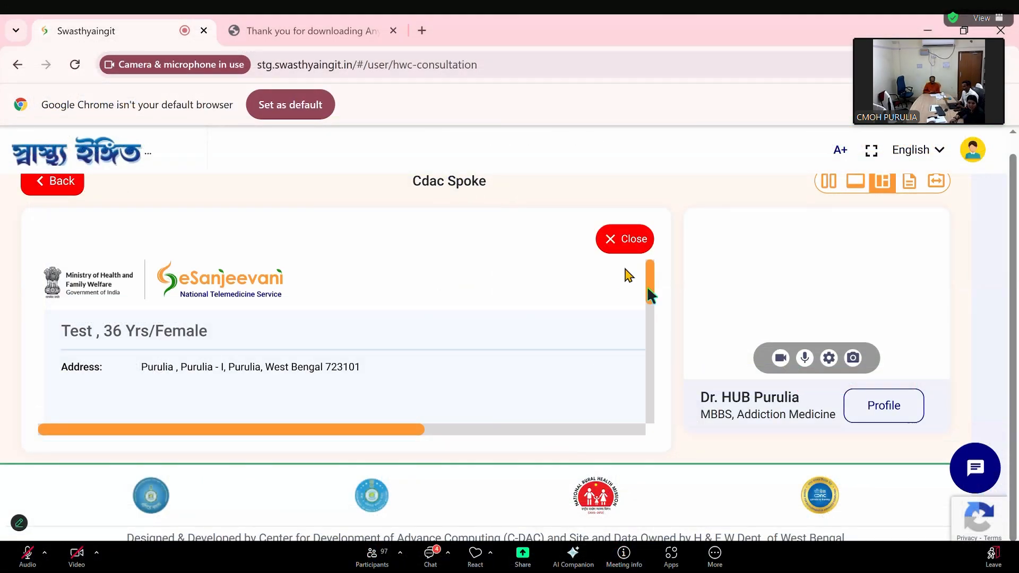
scroll(648, 289, "down", 5)
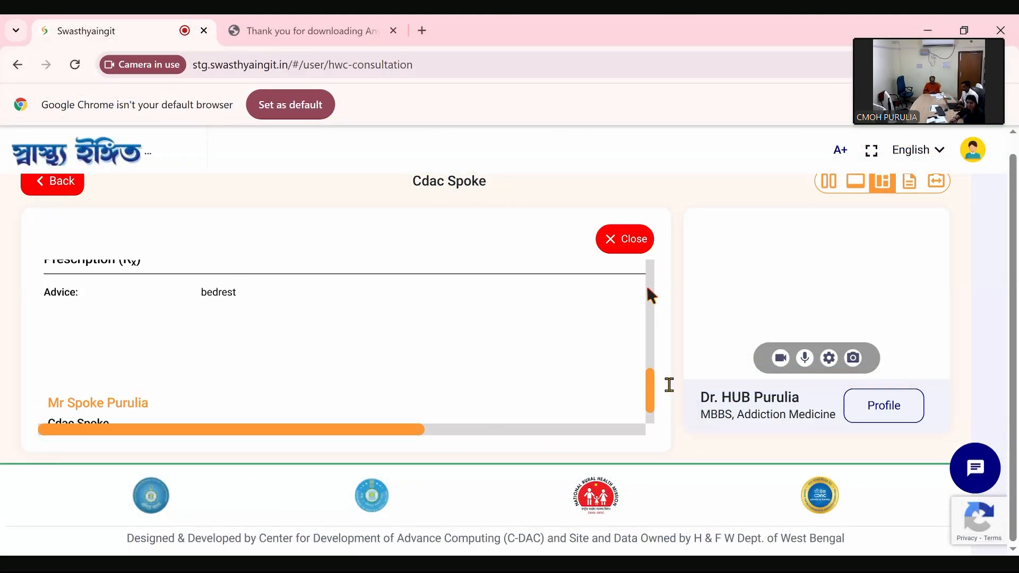
scroll(648, 290, "down", 2)
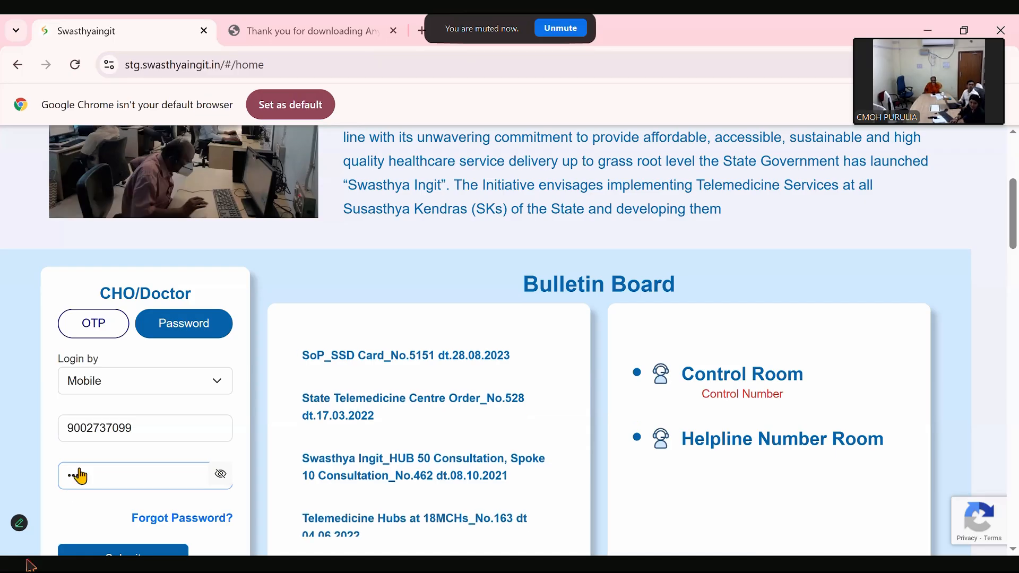
- Enter the account password in the CHO/Doctor login, submit it and dismiss the offer to save the password
type("••••••")
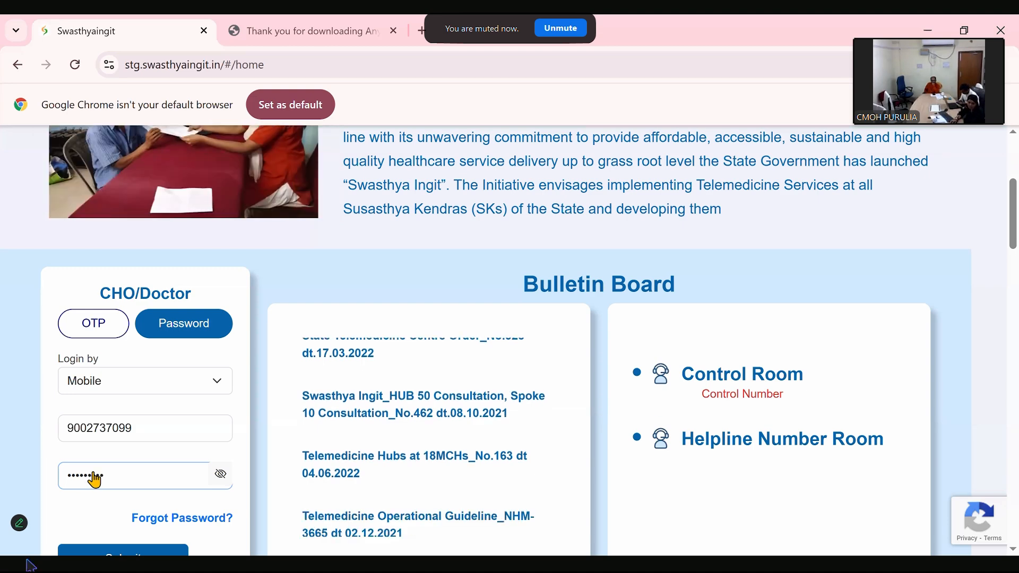
scroll(93, 483, "down", 1)
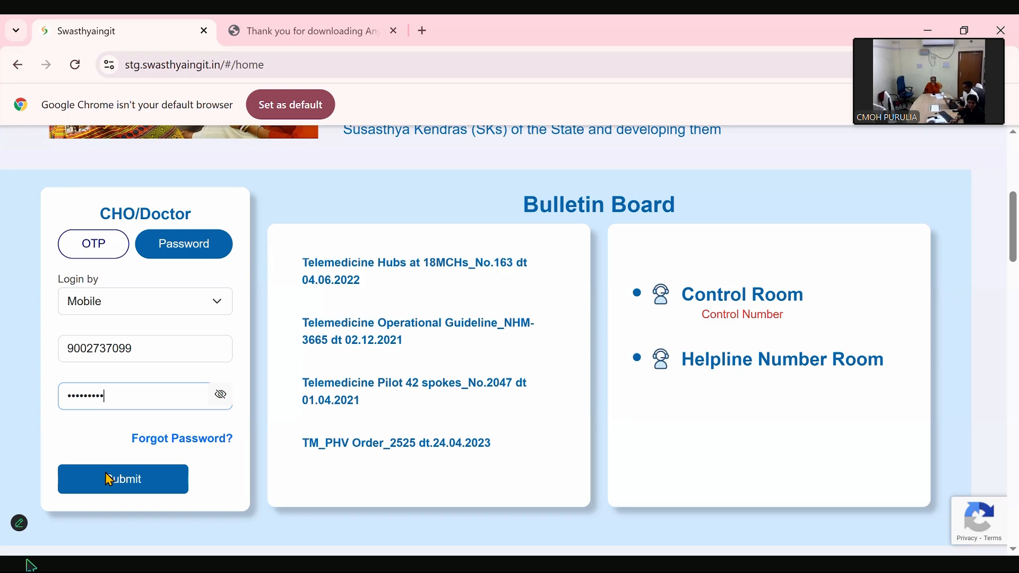
left_click(109, 481)
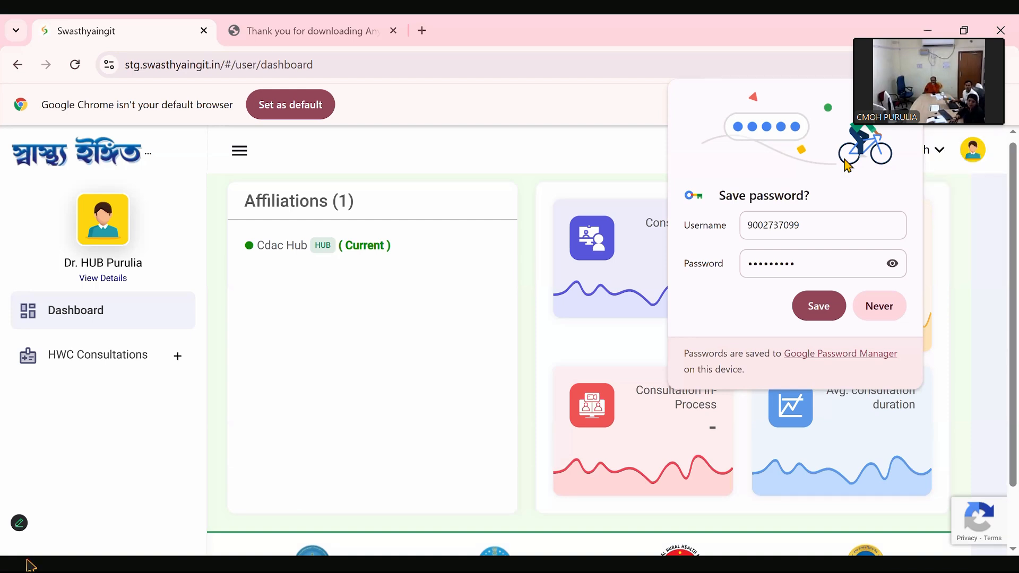
left_click(1, 202)
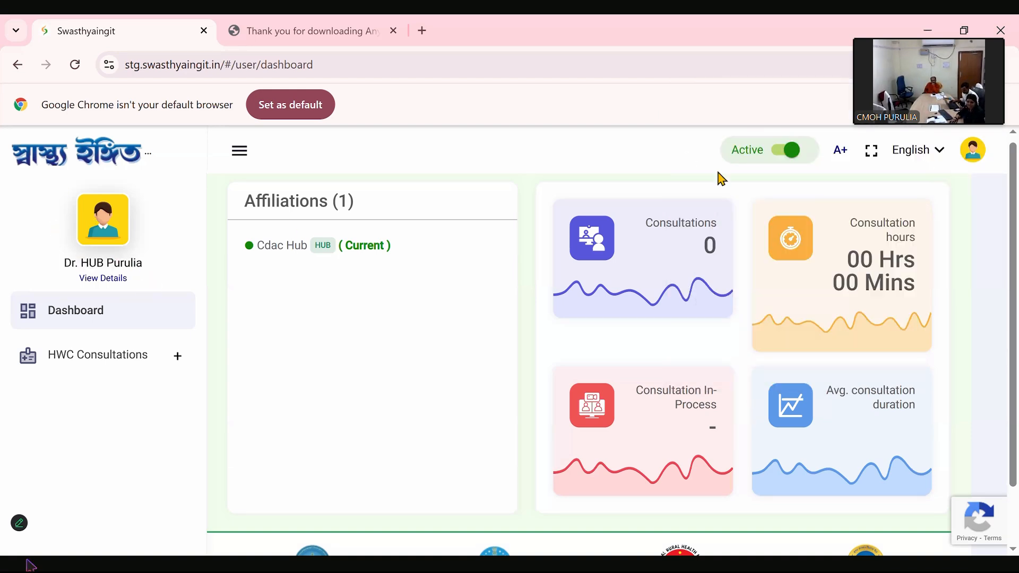
- Open the hub doctor's profile, review the Basic Information fields and signature upload, and return to the dashboard
left_click(969, 159)
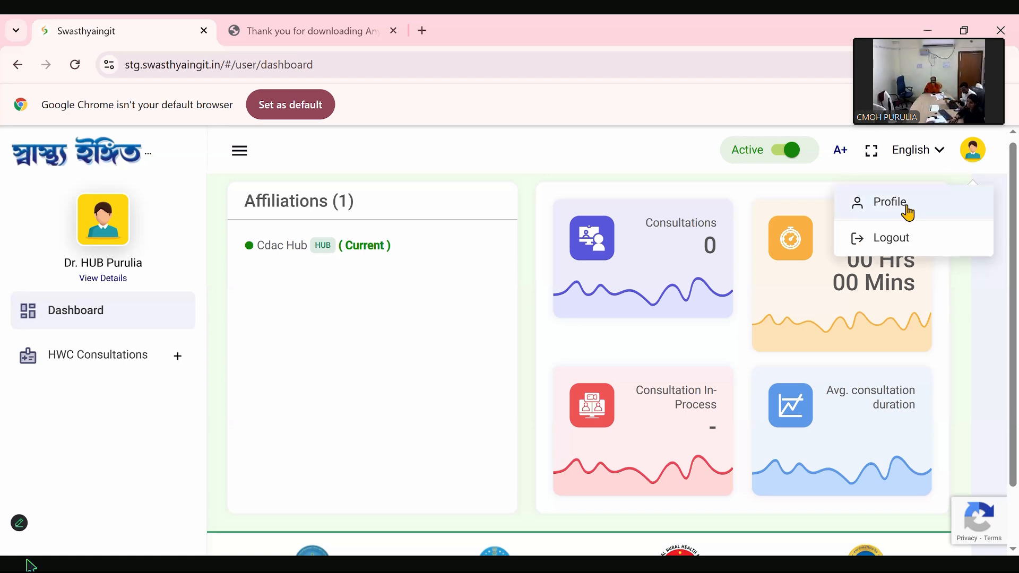
left_click(909, 212)
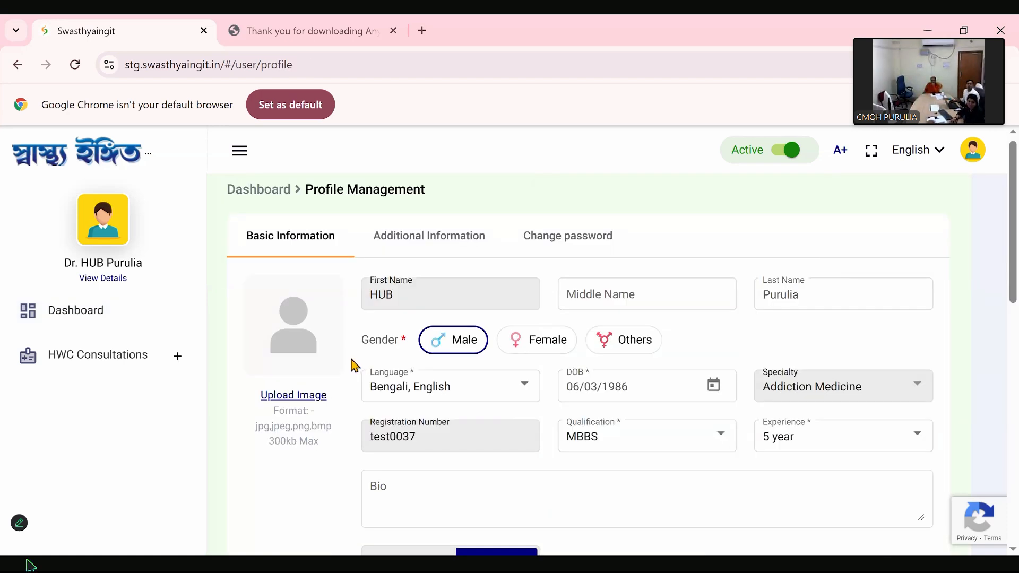
scroll(391, 480, "down", 1)
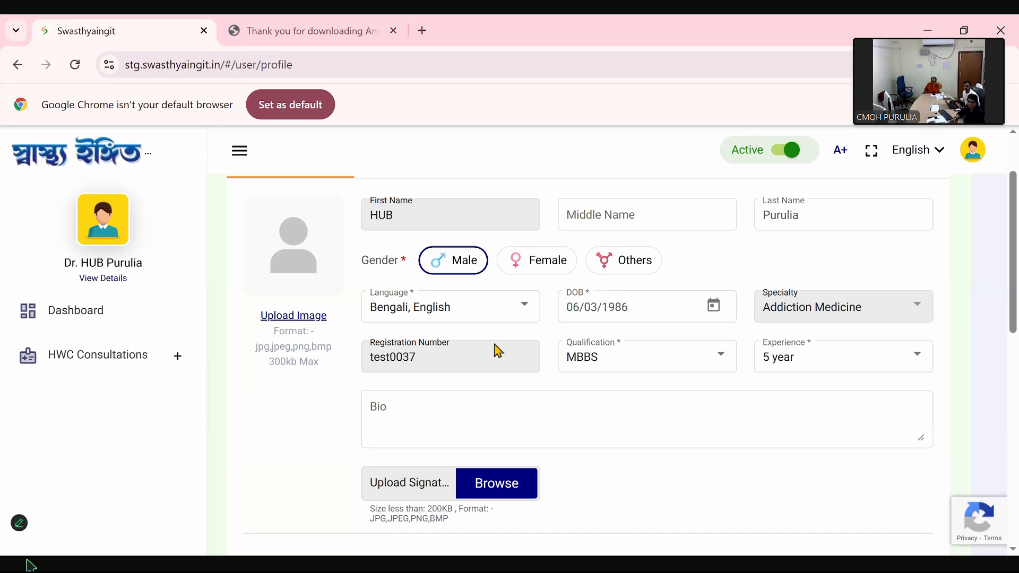
scroll(498, 349, "up", 2)
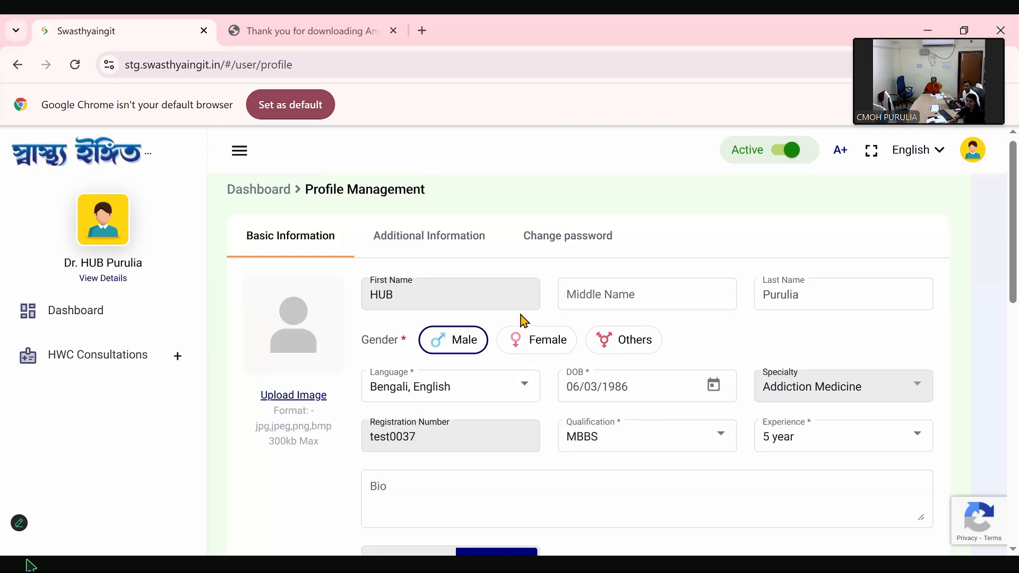
scroll(473, 469, "down", 3)
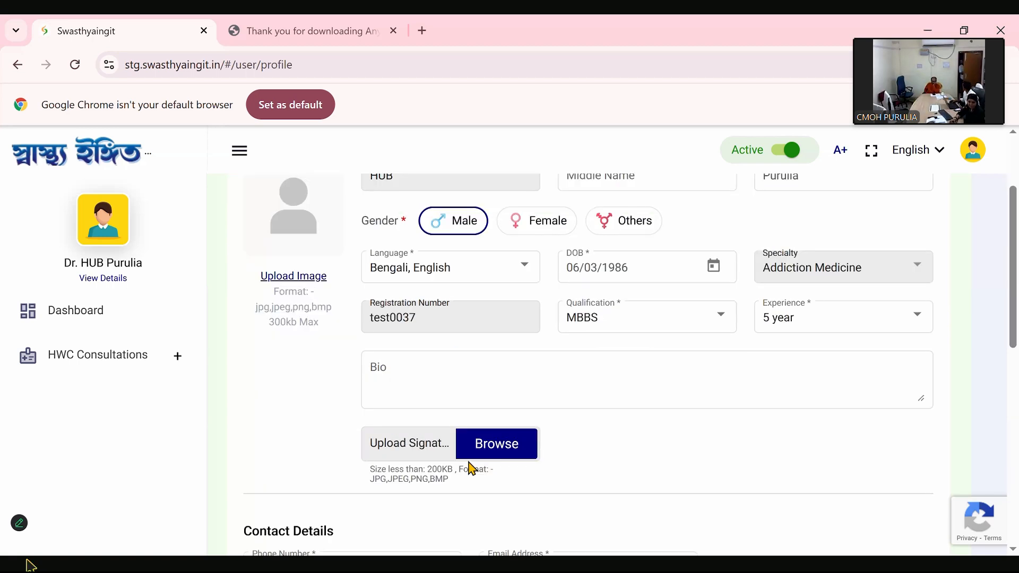
scroll(360, 369, "up", 2)
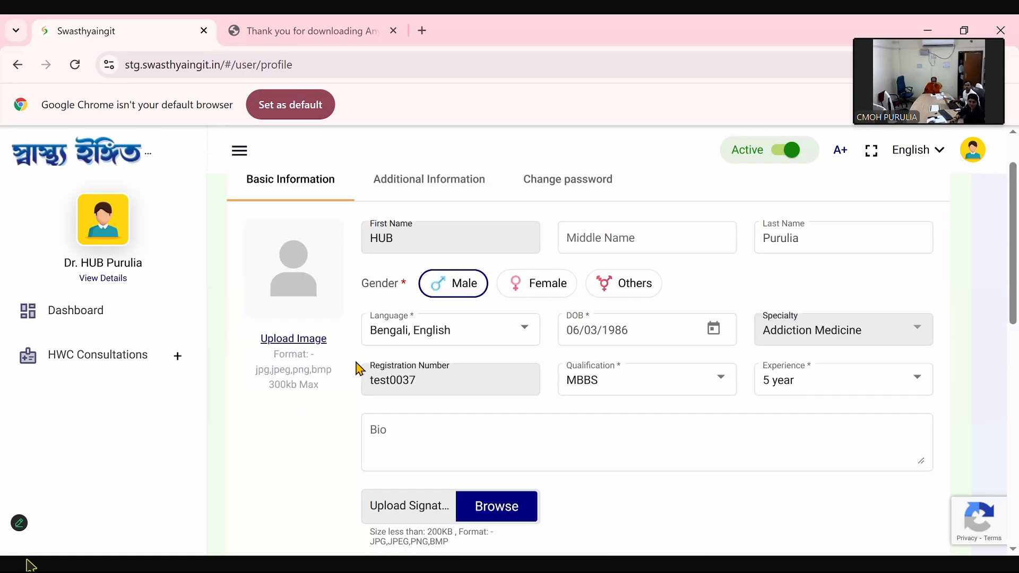
scroll(944, 172, "up", 1)
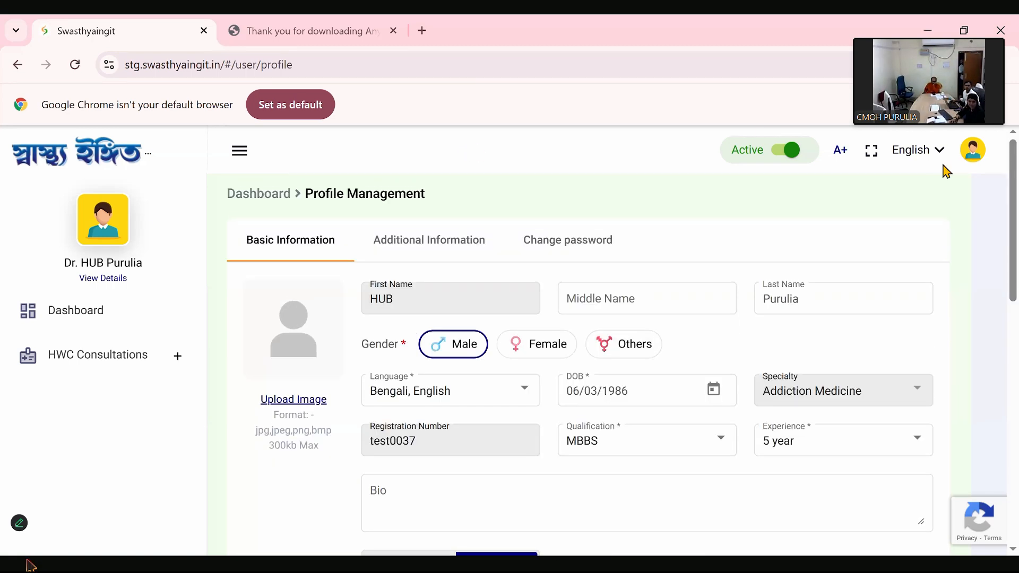
left_click(85, 325)
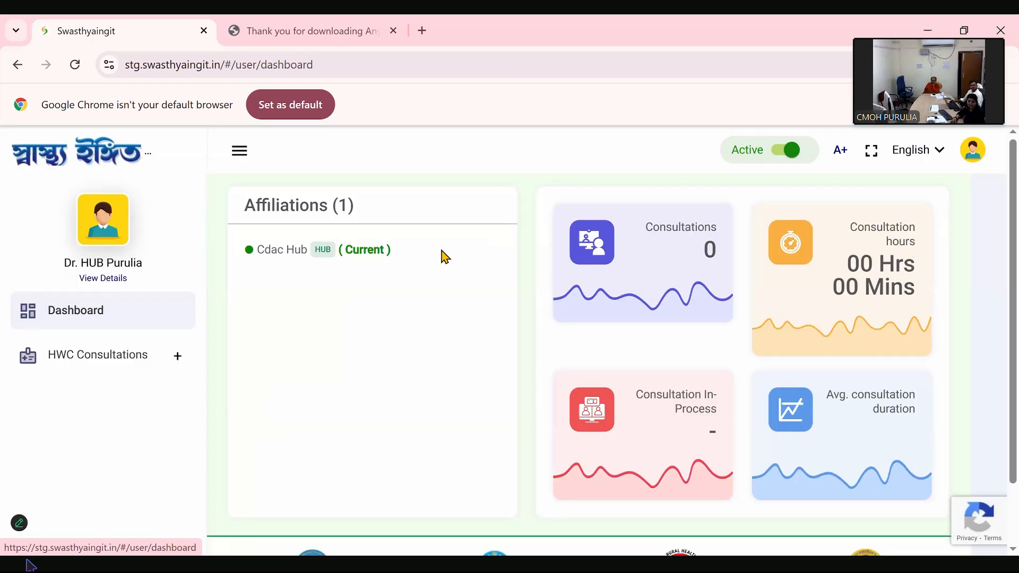
- Switch the doctor's availability status to Idle and back to Active, confirming the change to online
left_click(783, 159)
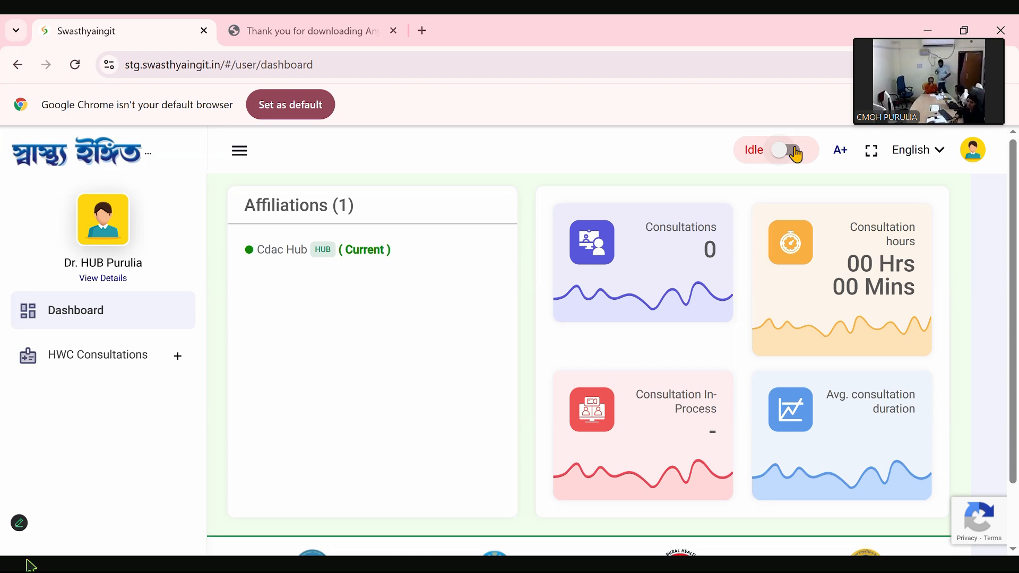
left_click(800, 153)
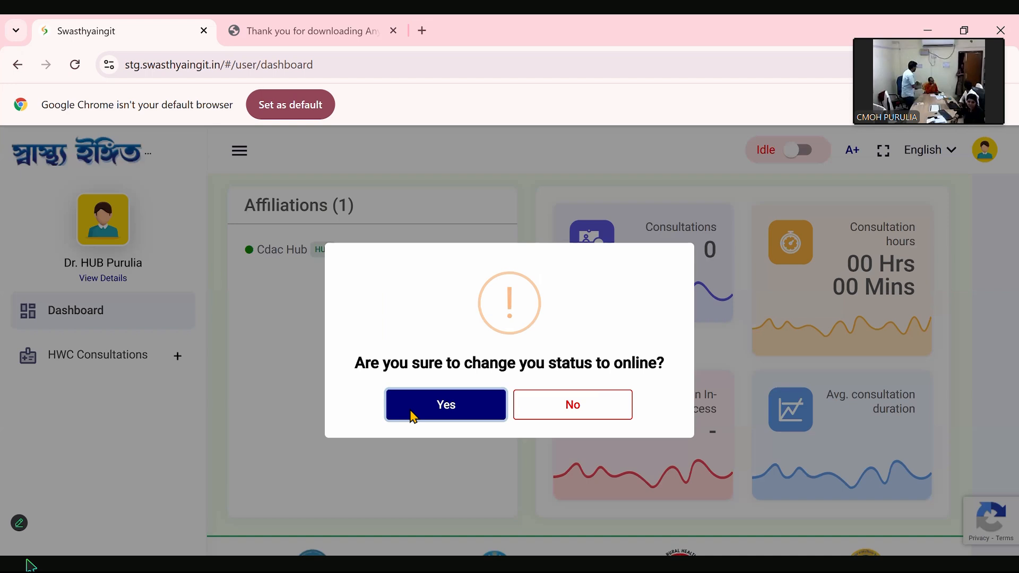
left_click(414, 417)
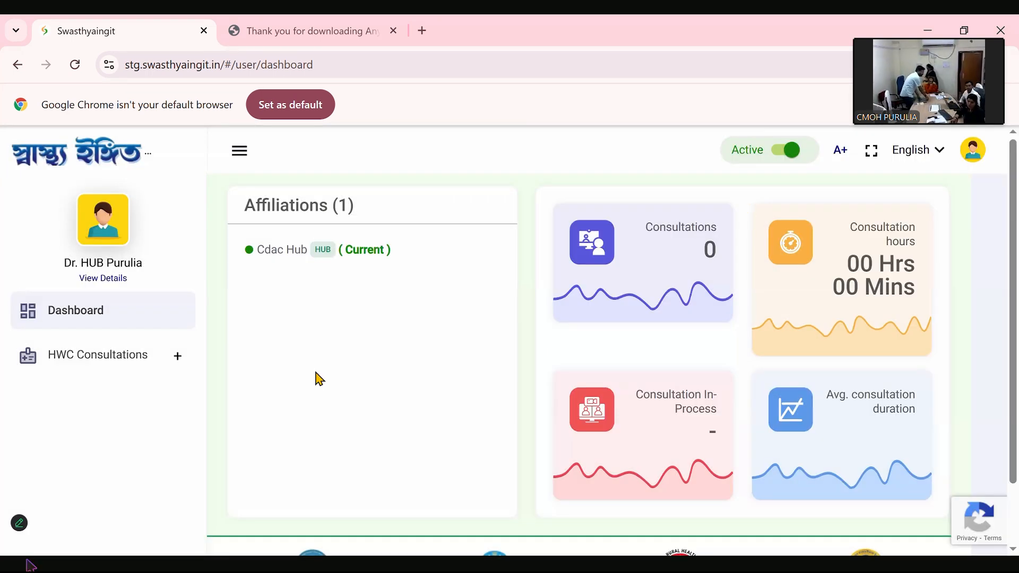
scroll(267, 412, "down", 2)
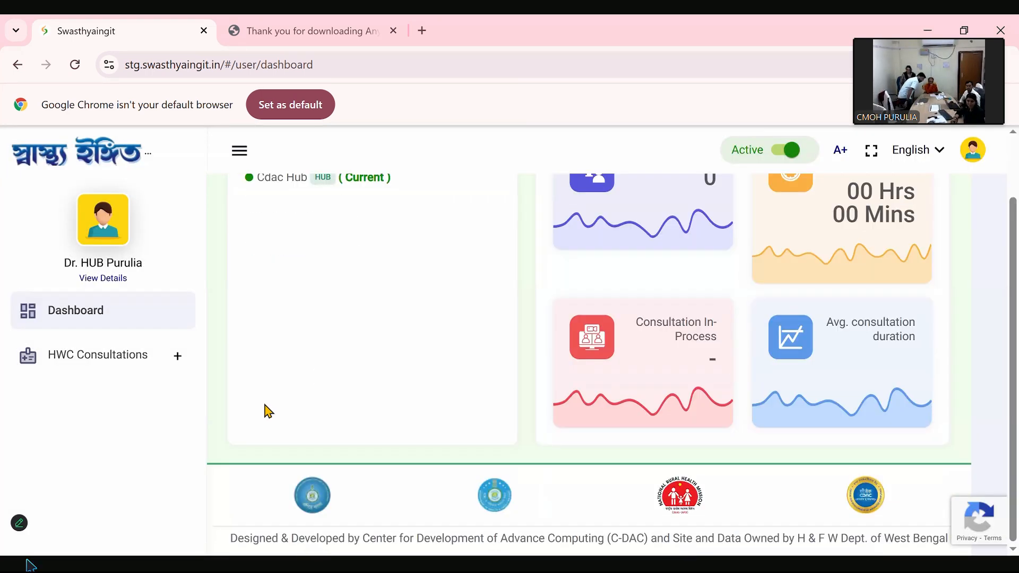